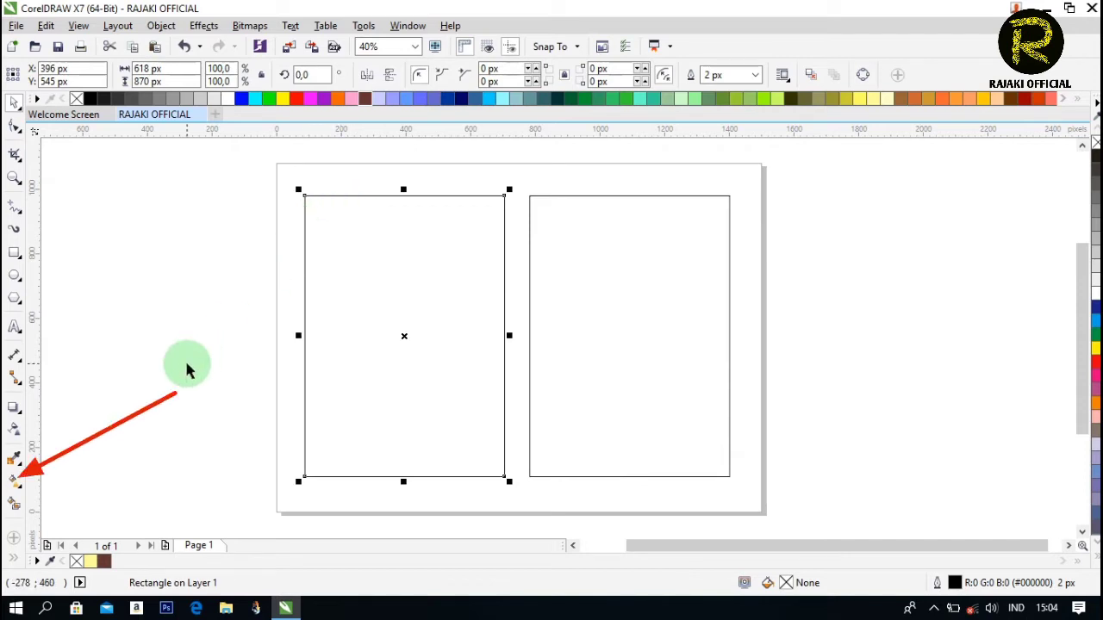
Apply a diagonal fountain fill to the left rectangle from its lower-left to its upper-right corner, with end colour cyan #0DE4FC
{"action": "left_click", "coordinate": [13, 482]}
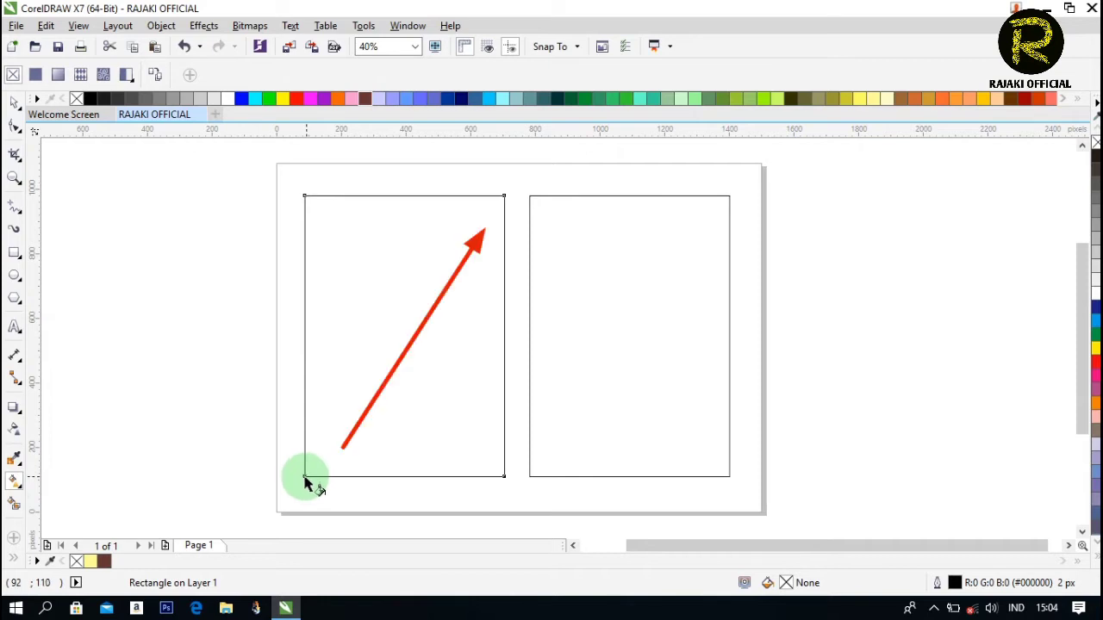
{"action": "mouse_move", "coordinate": [306, 479]}
{"action": "left_mouse_down"}
{"action": "mouse_move", "coordinate": [369, 406]}
{"action": "mouse_move", "coordinate": [501, 199]}
{"action": "left_mouse_up"}
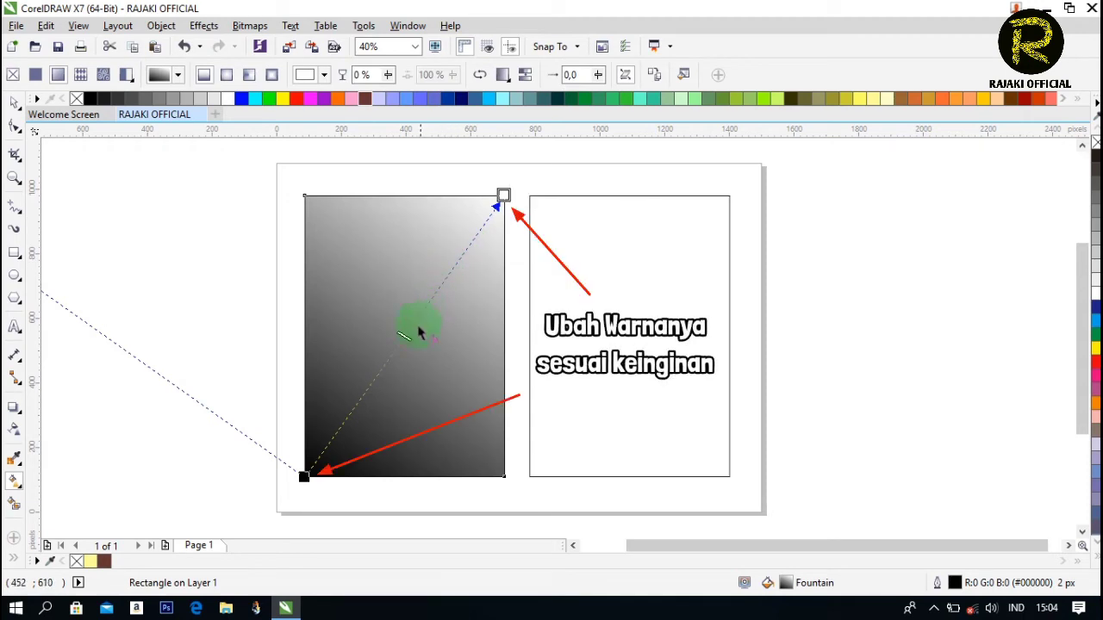
{"action": "left_click", "coordinate": [503, 196]}
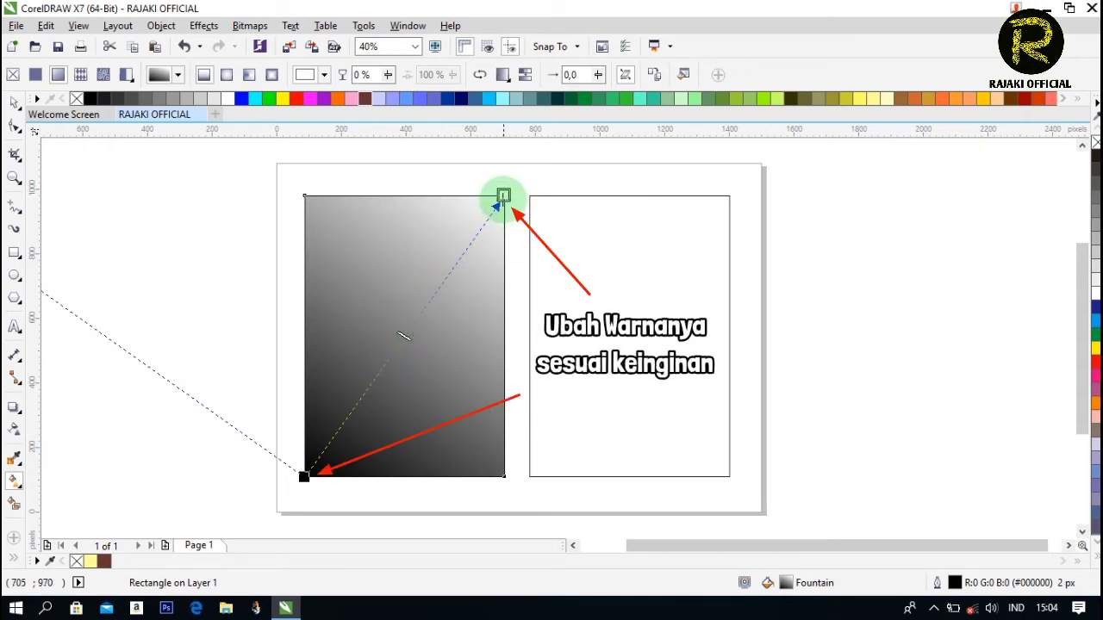
{"action": "left_click", "coordinate": [541, 195]}
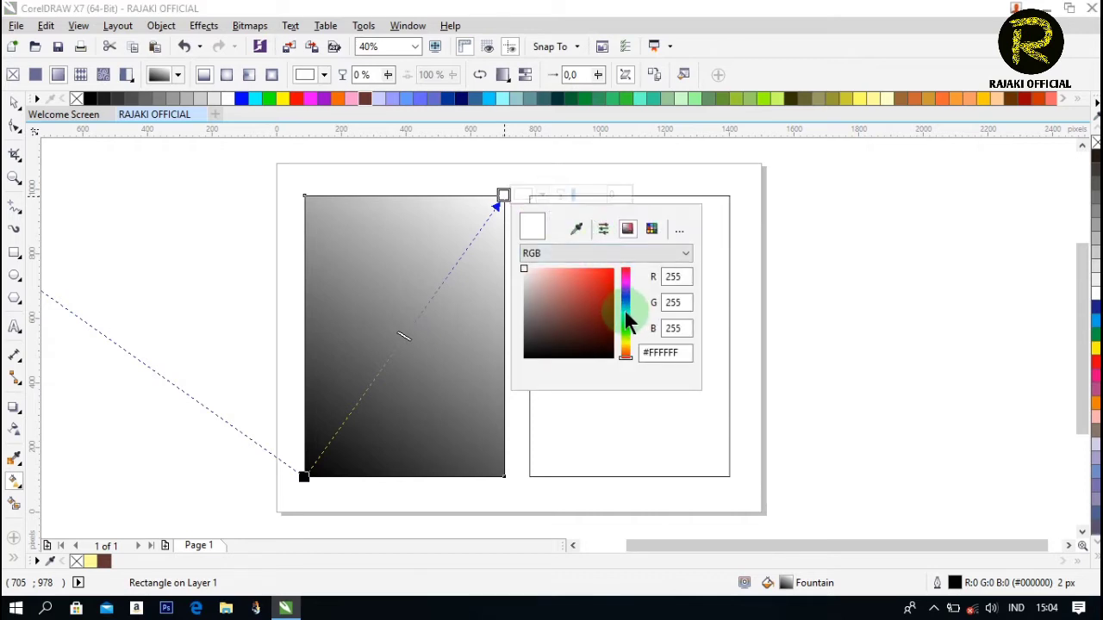
{"action": "left_click", "coordinate": [626, 312]}
{"action": "left_click", "coordinate": [585, 270]}
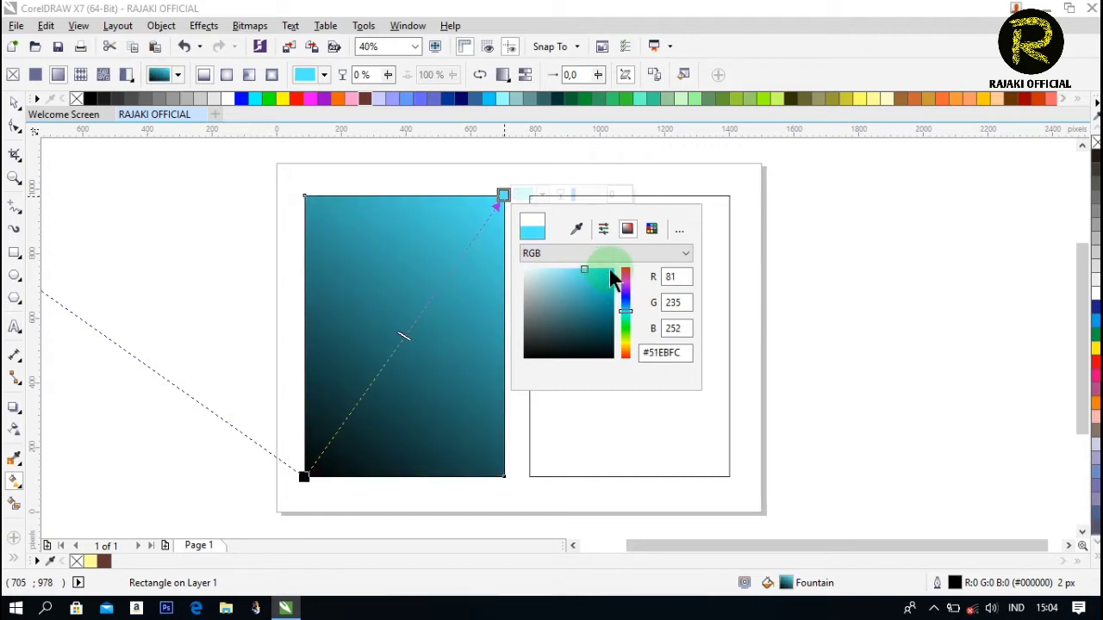
{"action": "left_click", "coordinate": [609, 270]}
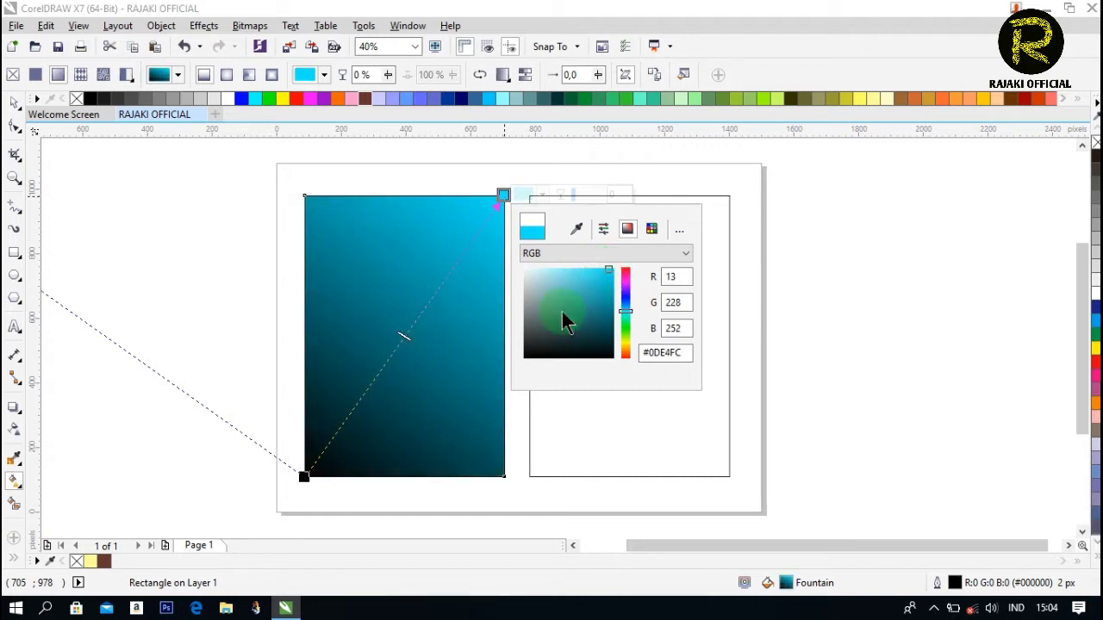
Set the gradient's lower-left start colour to green #38FF74 and deselect the rectangle
{"action": "left_click", "coordinate": [290, 476]}
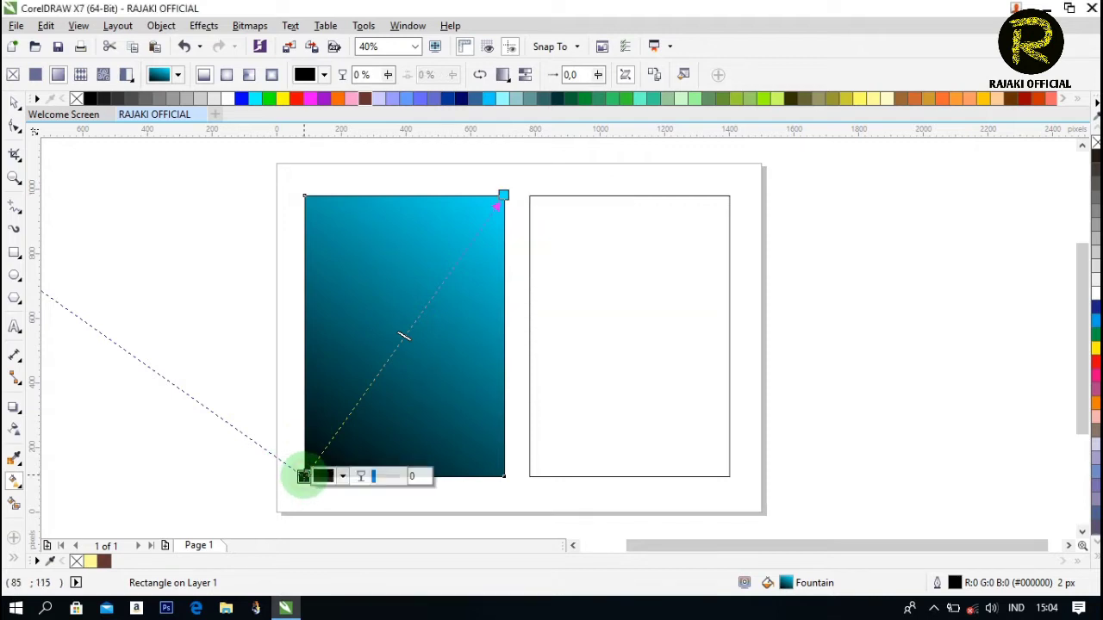
{"action": "left_click", "coordinate": [343, 476]}
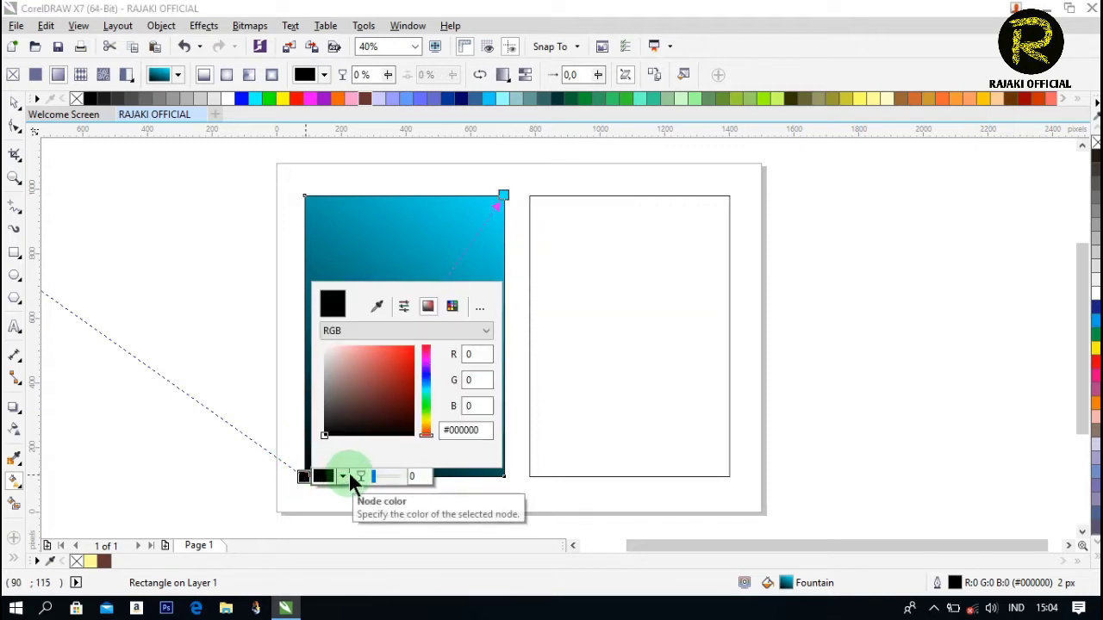
{"action": "left_click", "coordinate": [426, 401]}
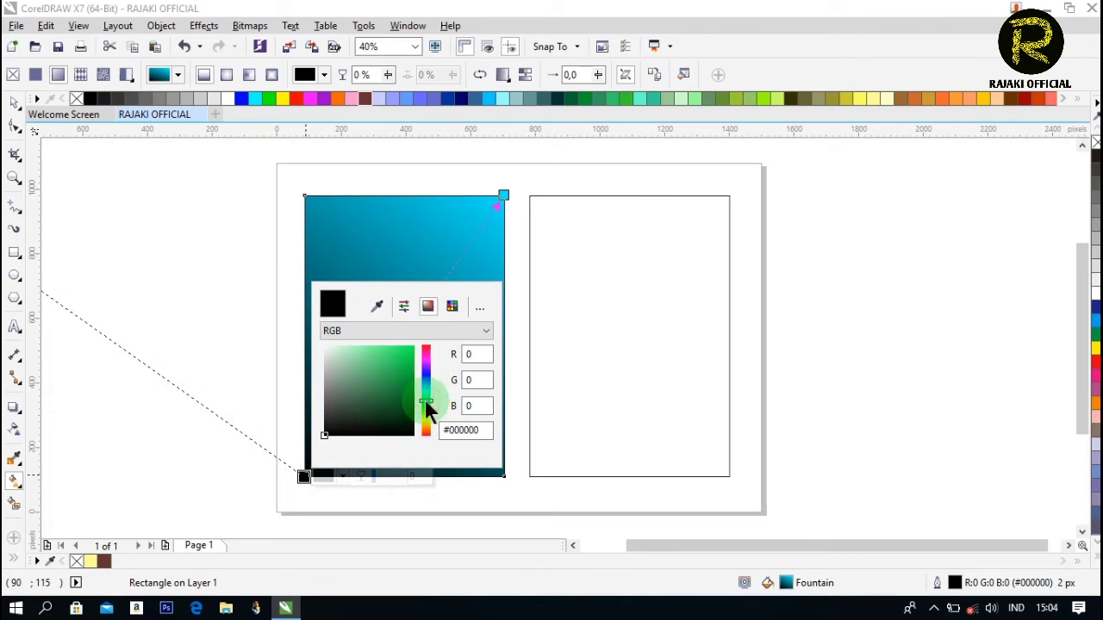
{"action": "left_click", "coordinate": [410, 349]}
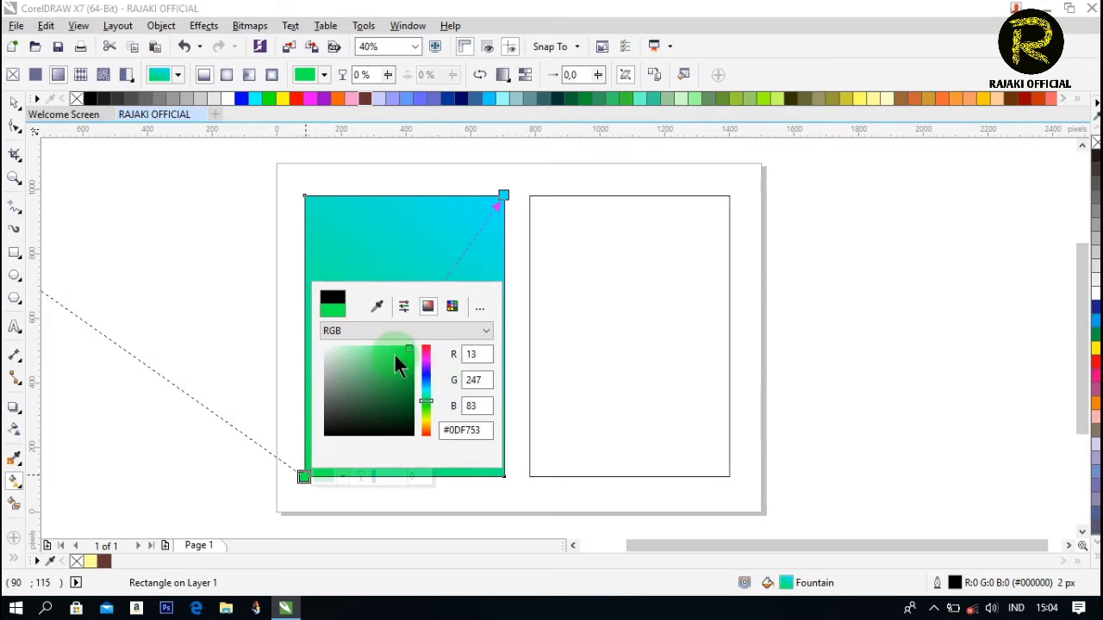
{"action": "left_click", "coordinate": [395, 346]}
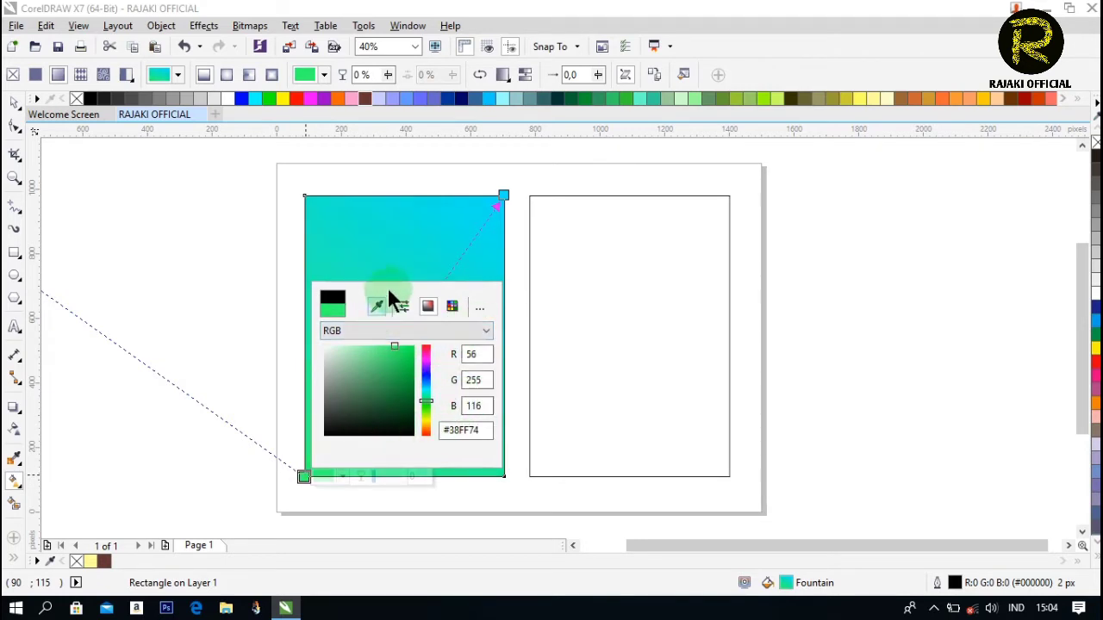
{"action": "left_click", "coordinate": [240, 247]}
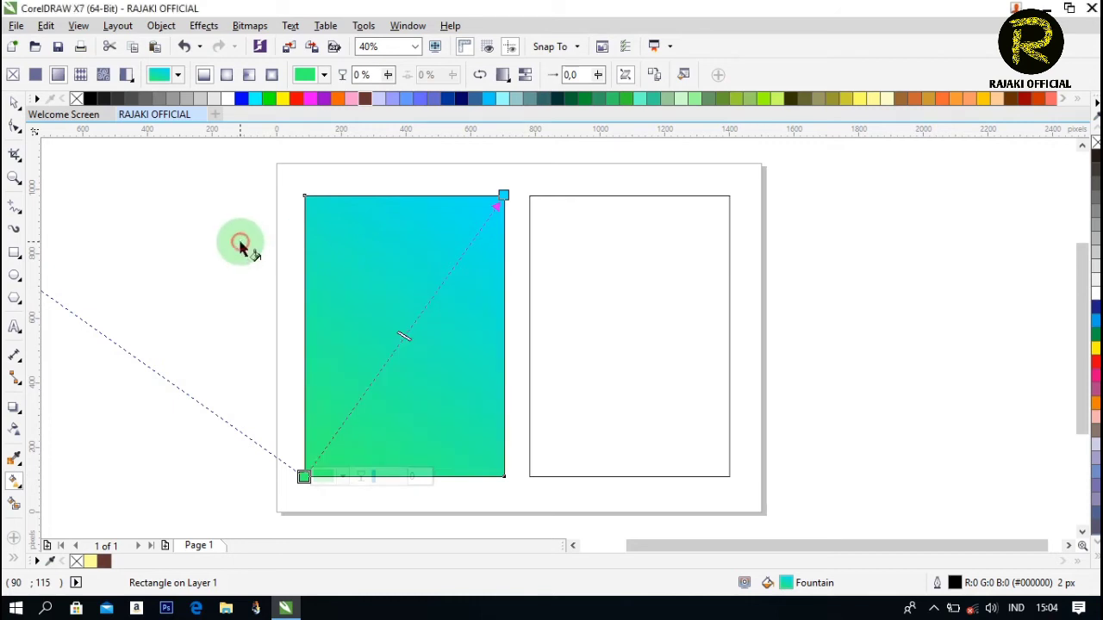
{"action": "left_click", "coordinate": [238, 243]}
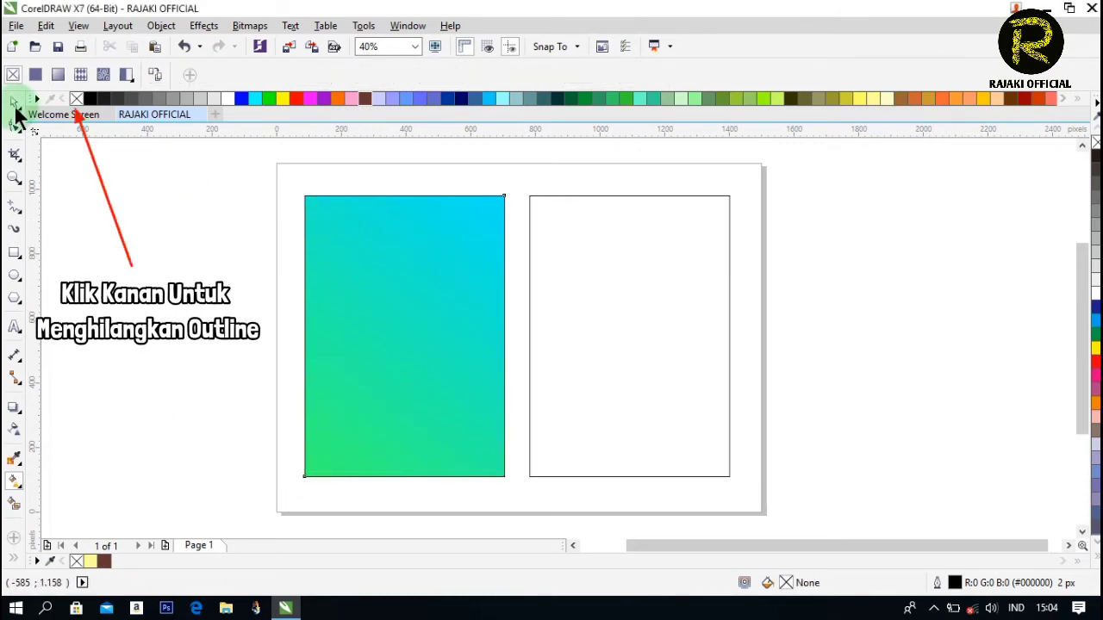
Remove the outline from the gradient-filled rectangle
{"action": "left_click", "coordinate": [14, 102]}
{"action": "left_click", "coordinate": [345, 200]}
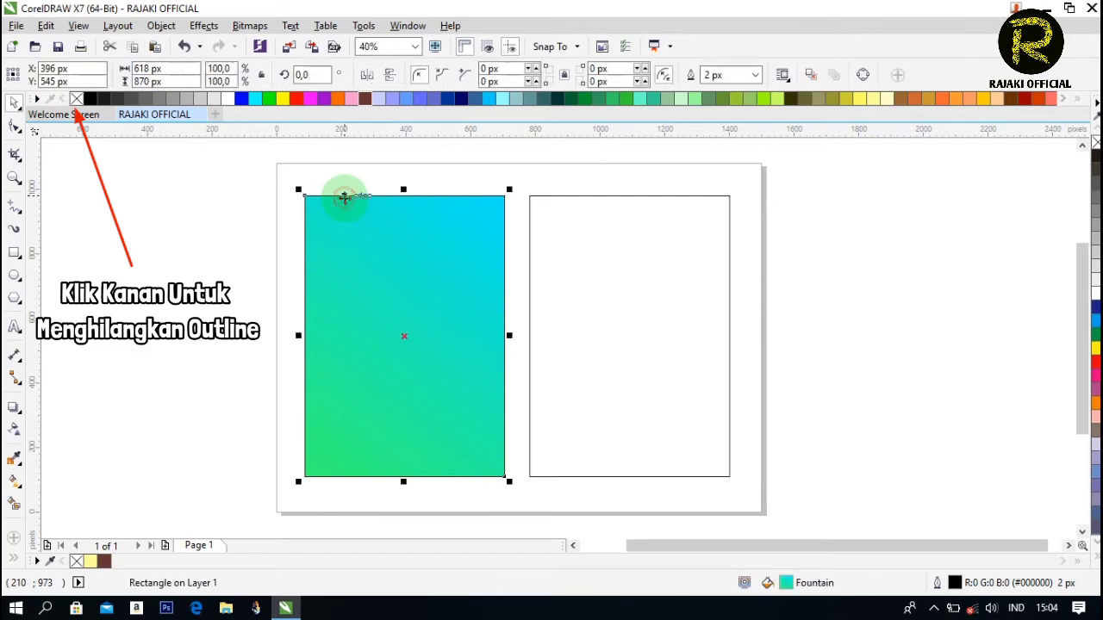
{"action": "right_click", "coordinate": [77, 98]}
{"action": "left_click", "coordinate": [133, 249]}
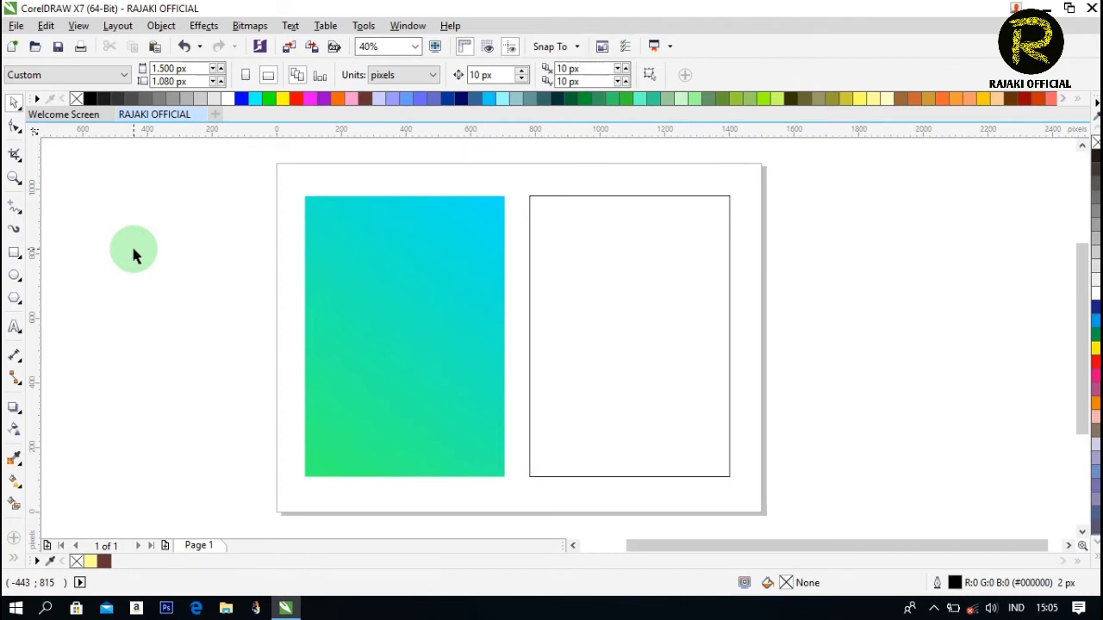
Draw a closed Bézier shape about 832 by 398 px with a wavy lower edge across the upper part of the gradient rectangle
{"action": "left_click", "coordinate": [22, 209]}
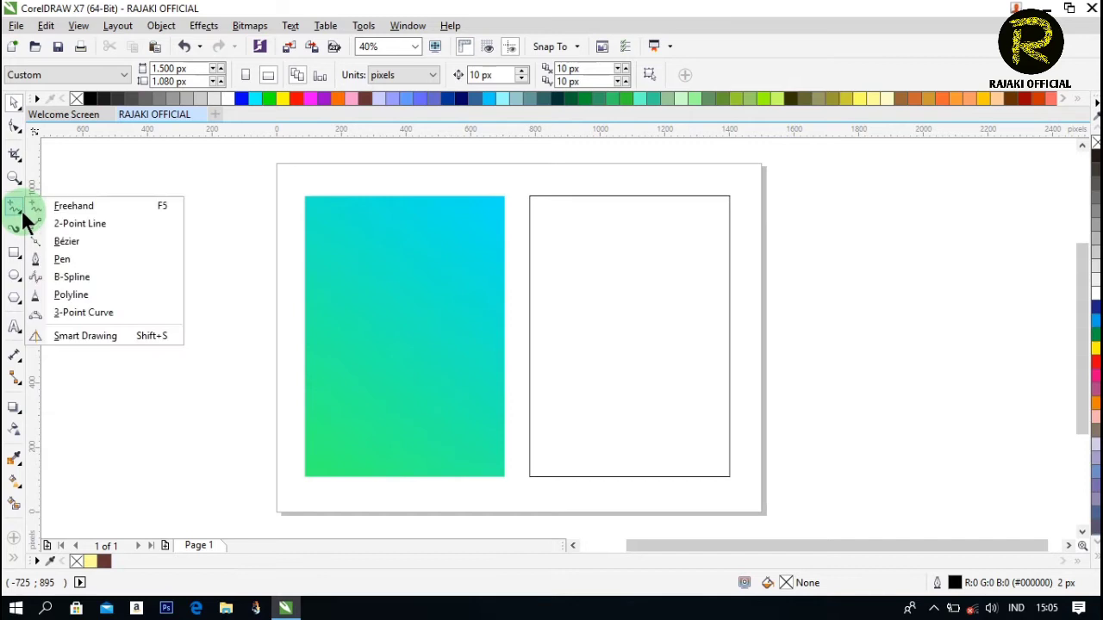
{"action": "left_click", "coordinate": [63, 243]}
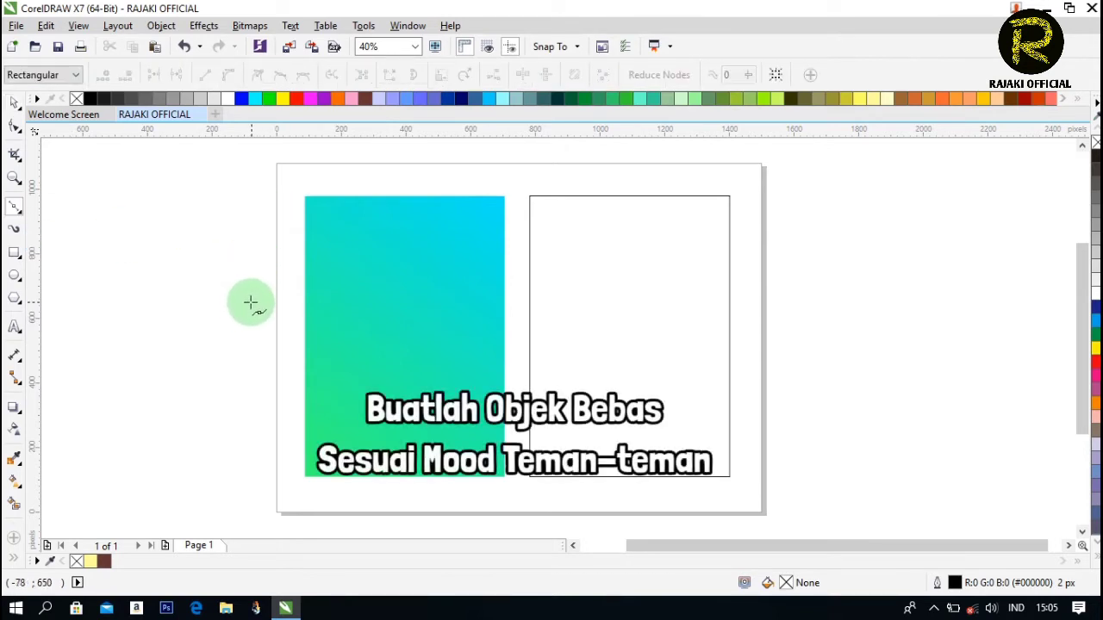
{"action": "left_click", "coordinate": [251, 303]}
{"action": "left_click_drag", "start_coordinate": [350, 275], "coordinate": [436, 232]}
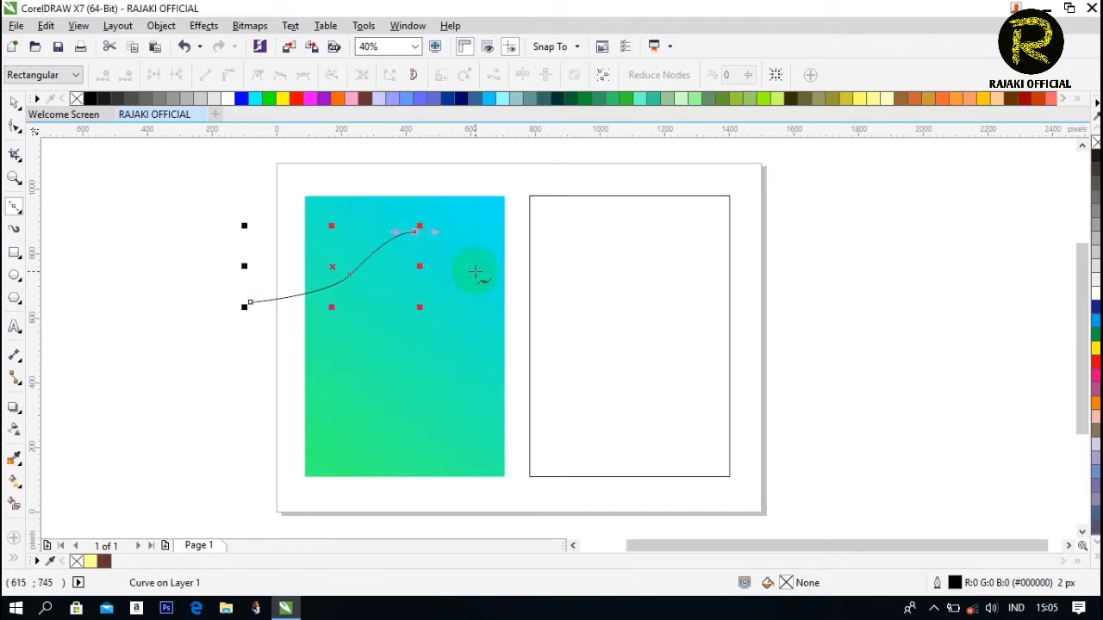
{"action": "mouse_move", "coordinate": [475, 272]}
{"action": "left_mouse_down"}
{"action": "mouse_move", "coordinate": [522, 256]}
{"action": "mouse_move", "coordinate": [517, 173]}
{"action": "left_mouse_up"}
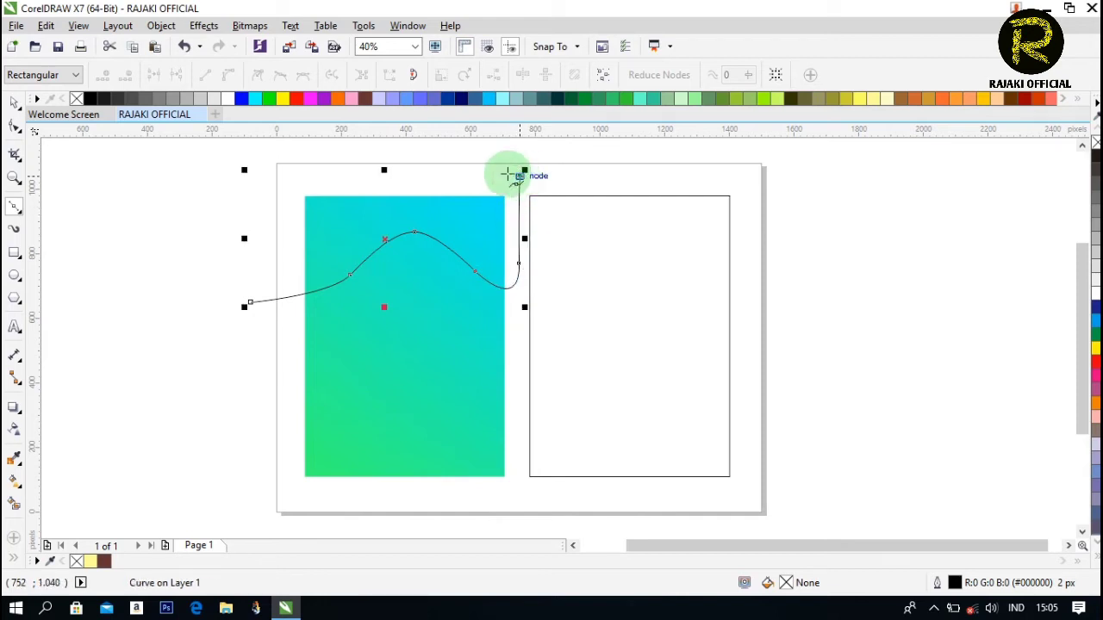
{"action": "left_click", "coordinate": [281, 174]}
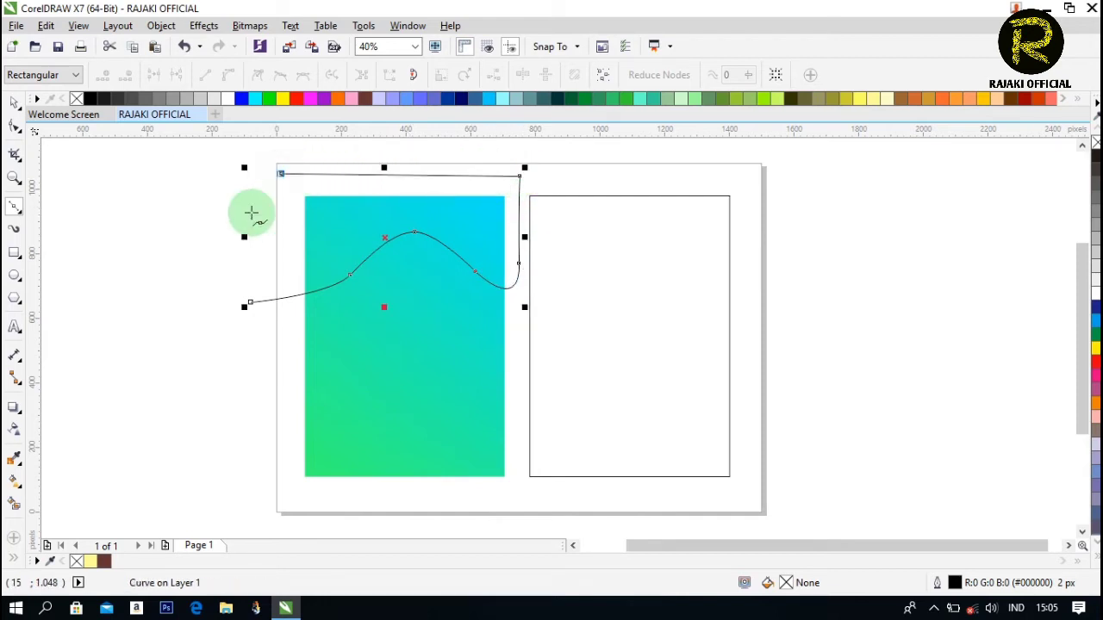
{"action": "left_click", "coordinate": [250, 301]}
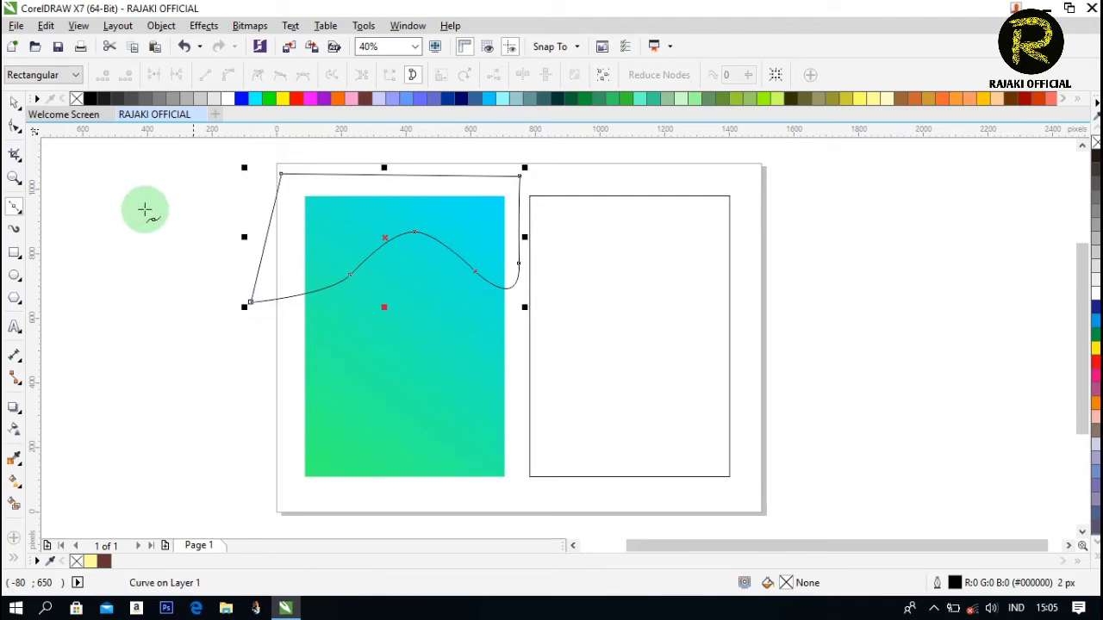
Move the wavy shape up and to the right so its centre sits at about X 422 px, Y 900 px
{"action": "left_click", "coordinate": [14, 103]}
{"action": "left_click", "coordinate": [298, 176]}
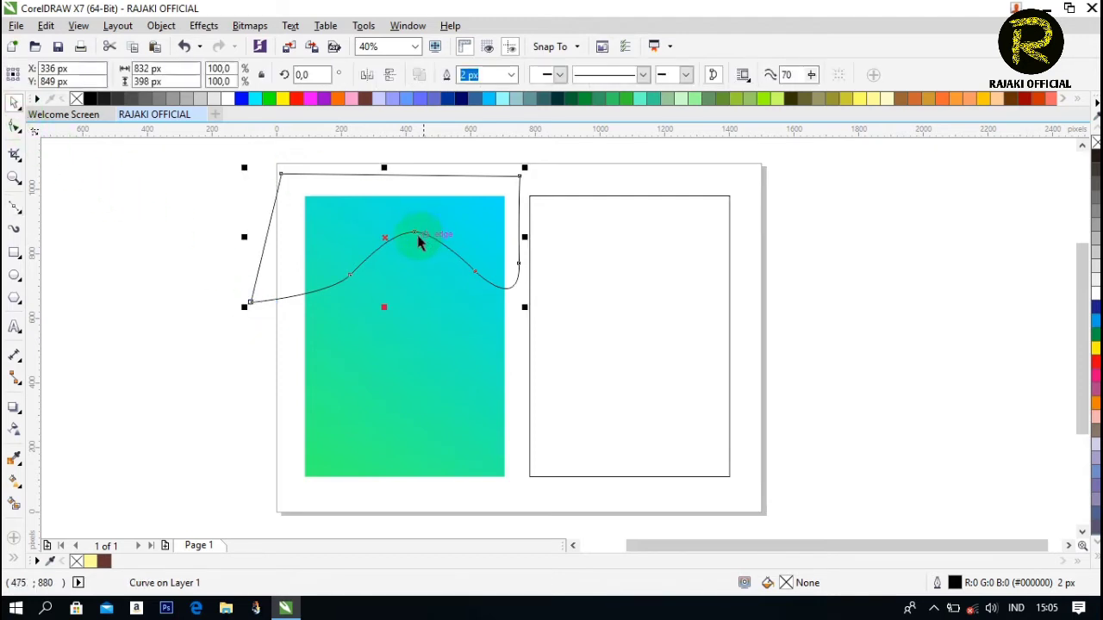
{"action": "left_click_drag", "start_coordinate": [387, 238], "coordinate": [413, 221]}
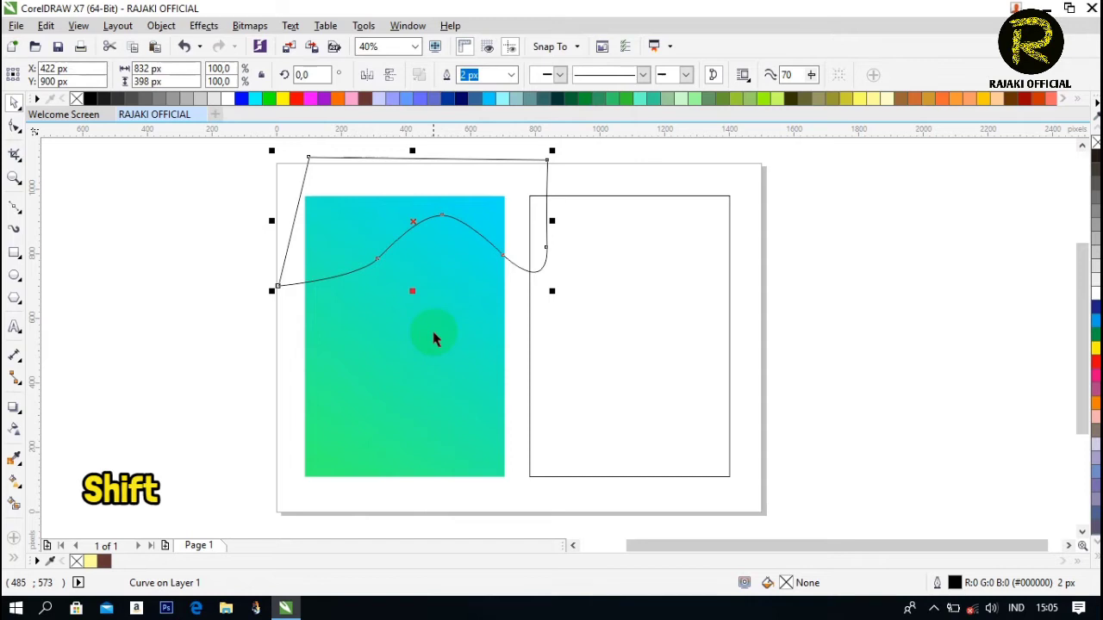
Select the gradient rectangle together with the wavy shape and create an Intersect object from their overlap
{"action": "key", "text": "Caps_Lock"}
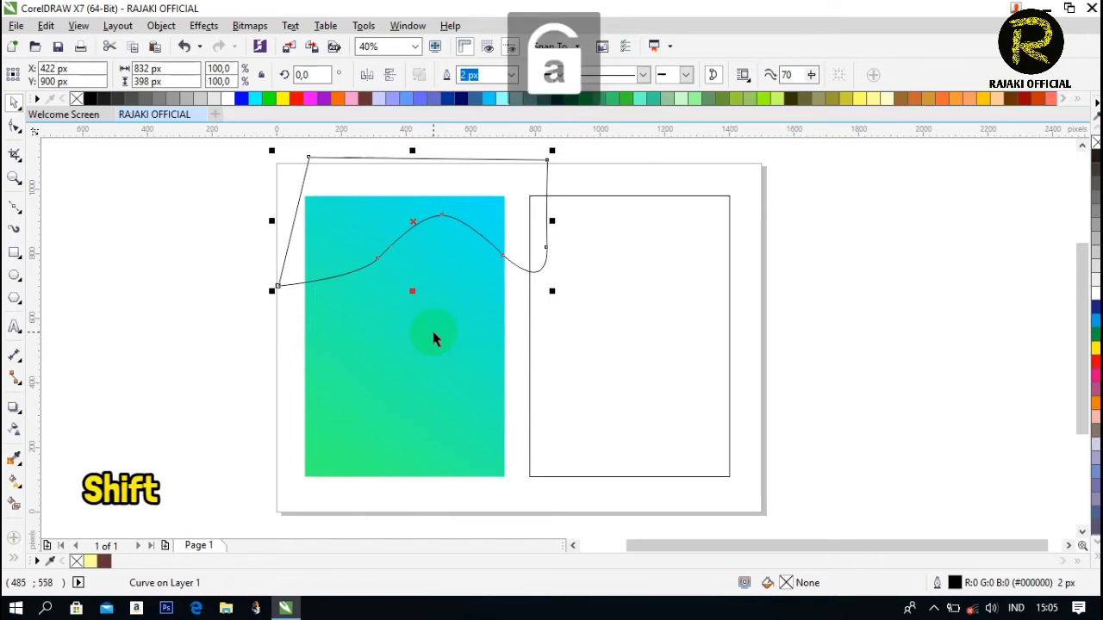
{"action": "left_click", "coordinate": [433, 336], "text": "shift"}
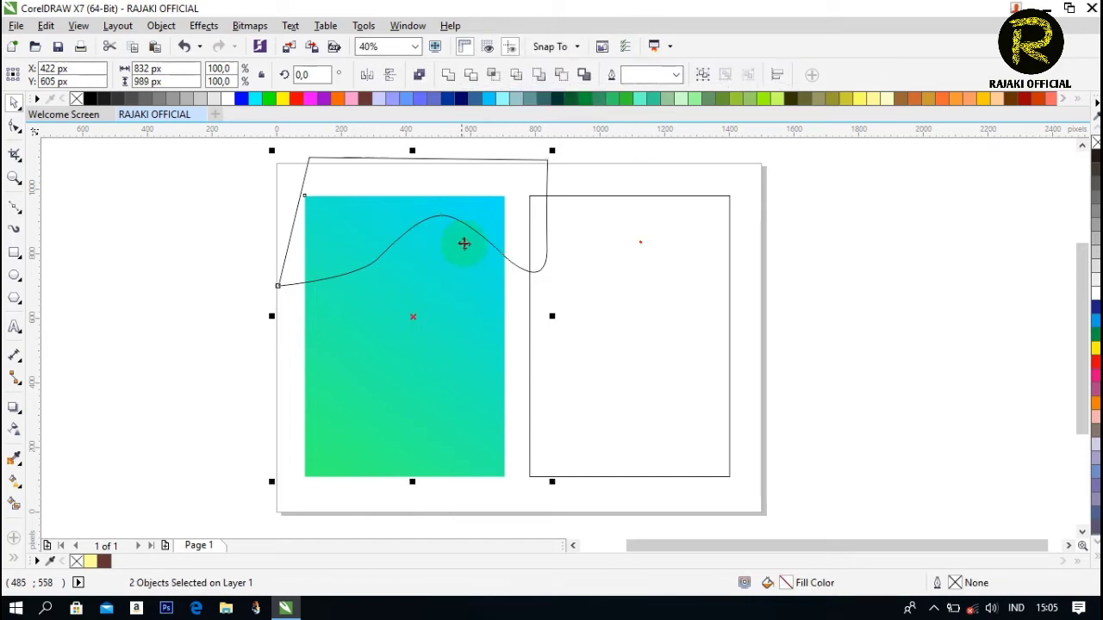
{"action": "left_click", "coordinate": [493, 76]}
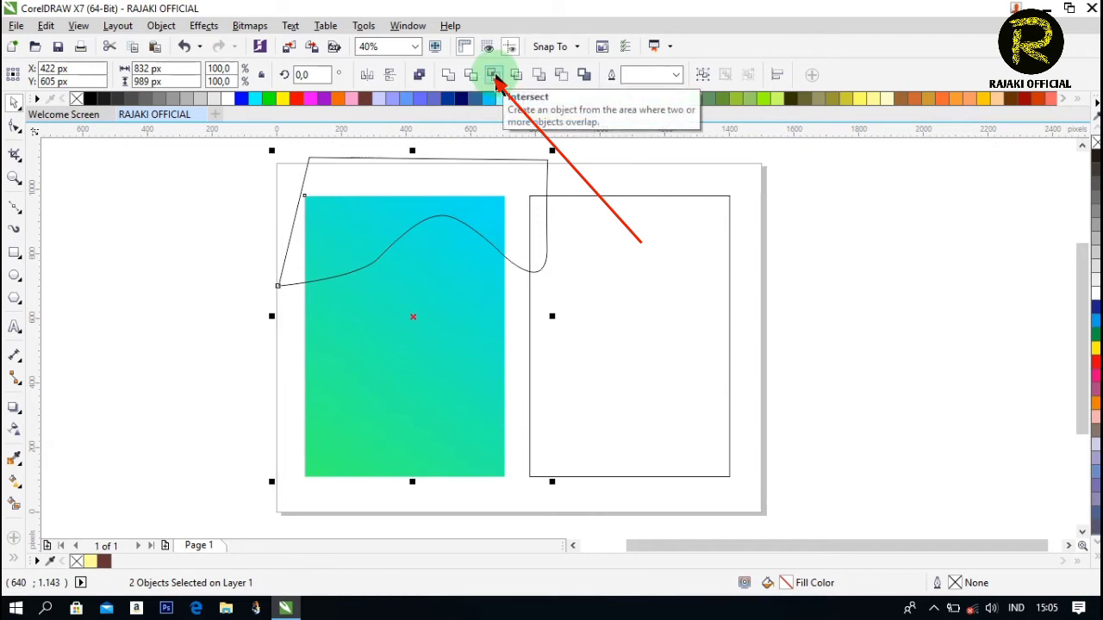
{"action": "left_click", "coordinate": [493, 75]}
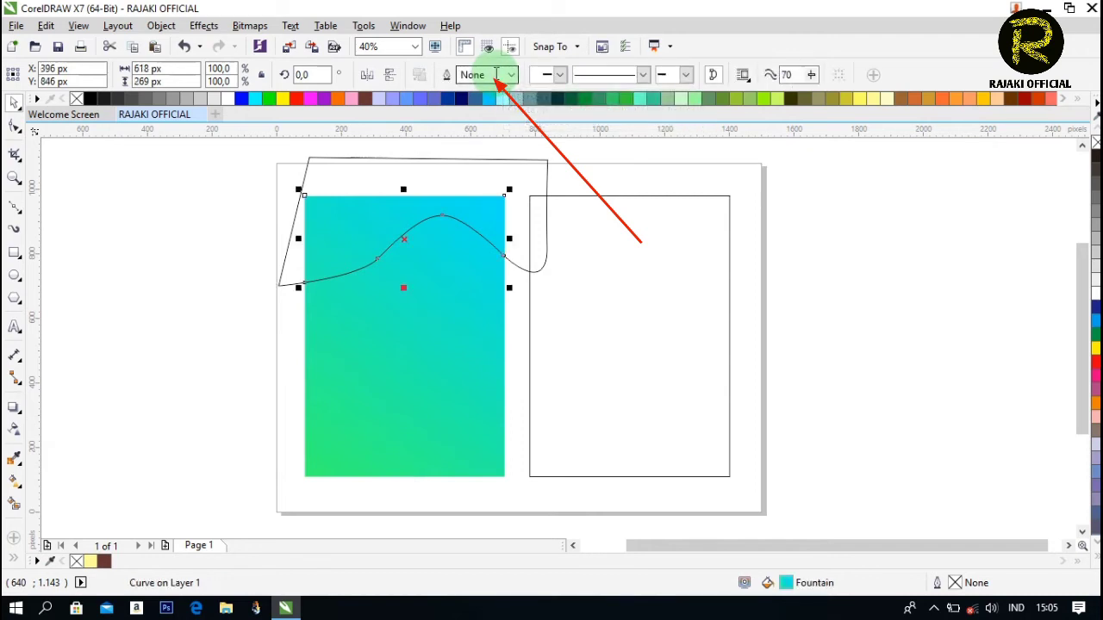
Delete the original wavy Bézier outline, keeping only the intersected piece over the gradient rectangle
{"action": "left_click", "coordinate": [444, 155]}
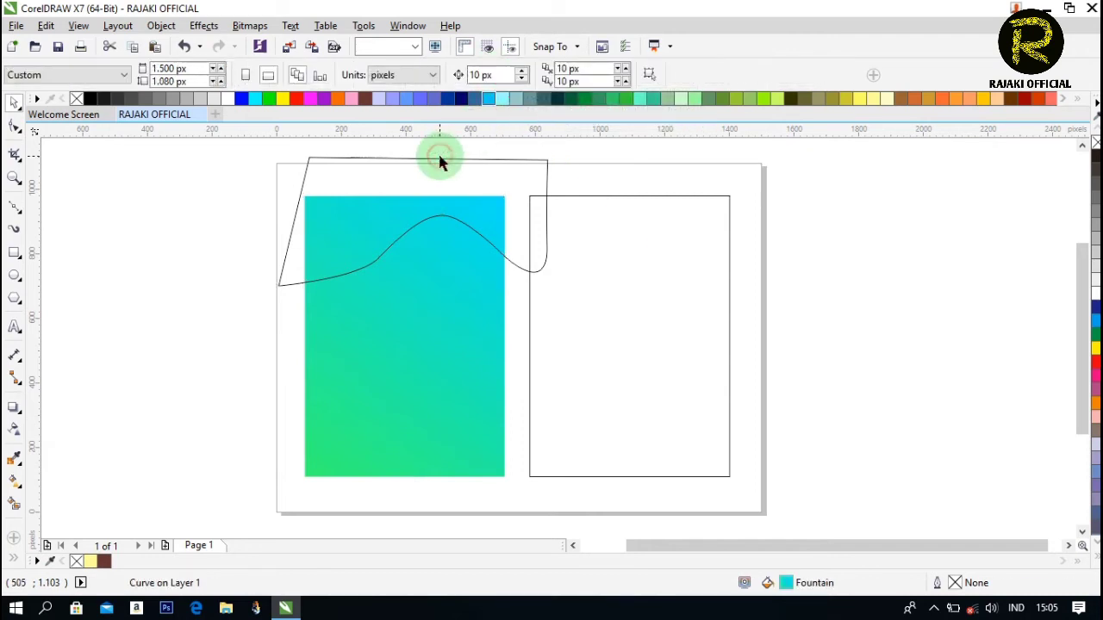
{"action": "left_click", "coordinate": [310, 162]}
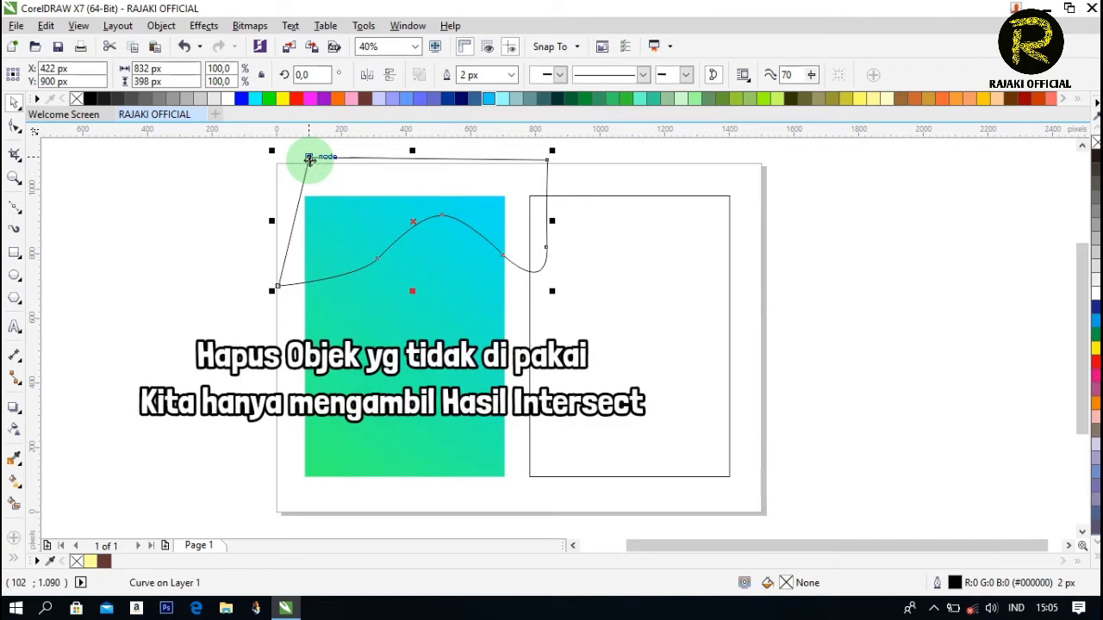
{"action": "key", "text": "Delete"}
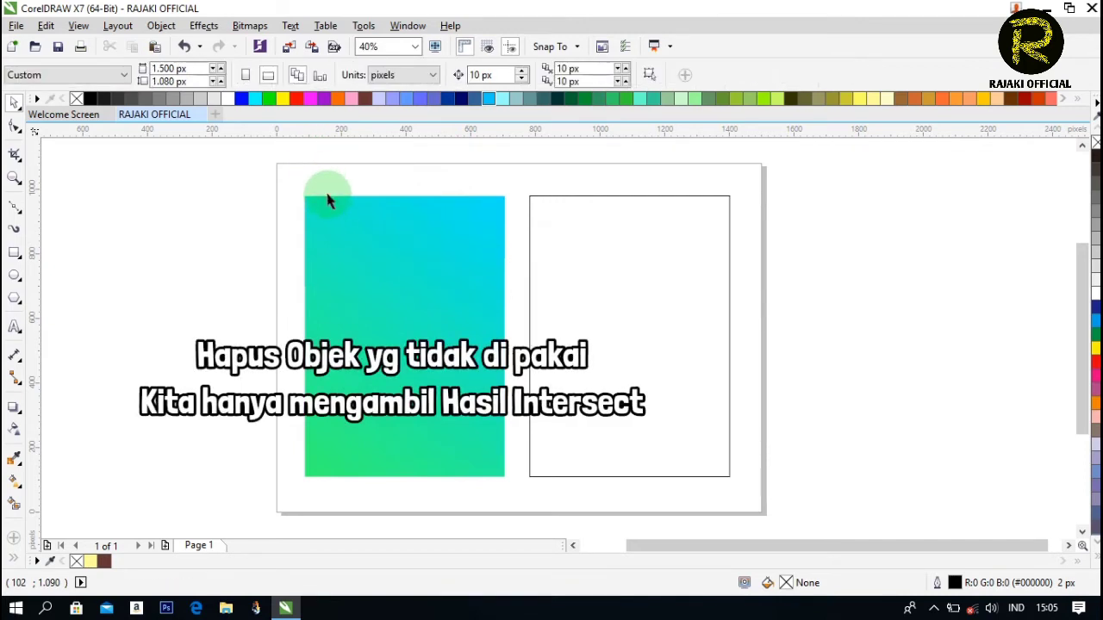
Fill the intersected wave piece with white and give it a uniform transparency of about 79
{"action": "left_click", "coordinate": [330, 211]}
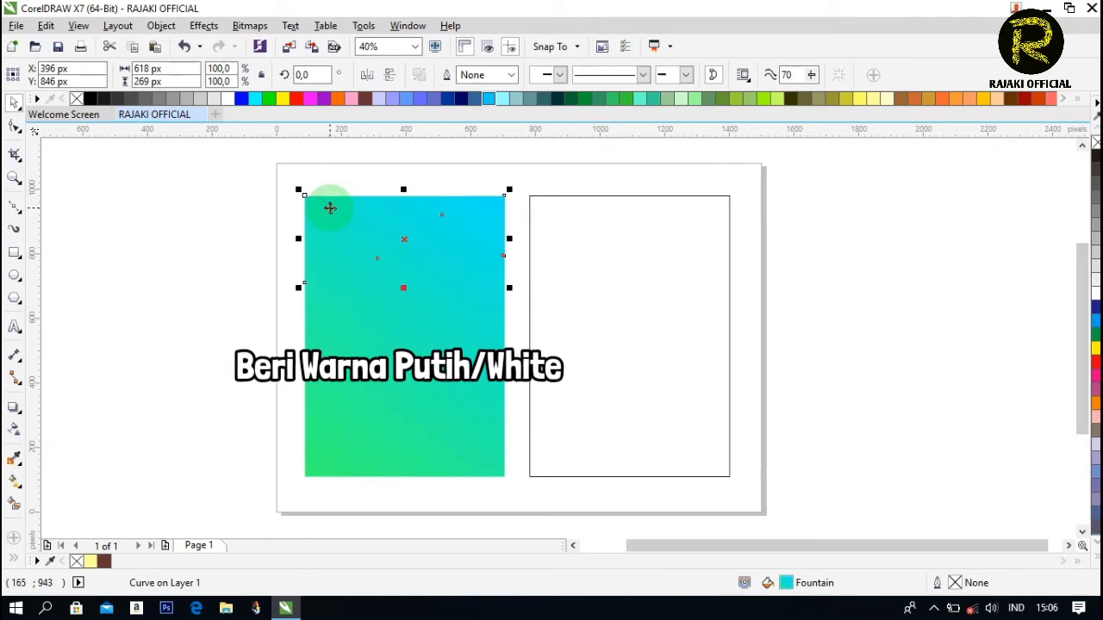
{"action": "left_click", "coordinate": [229, 98]}
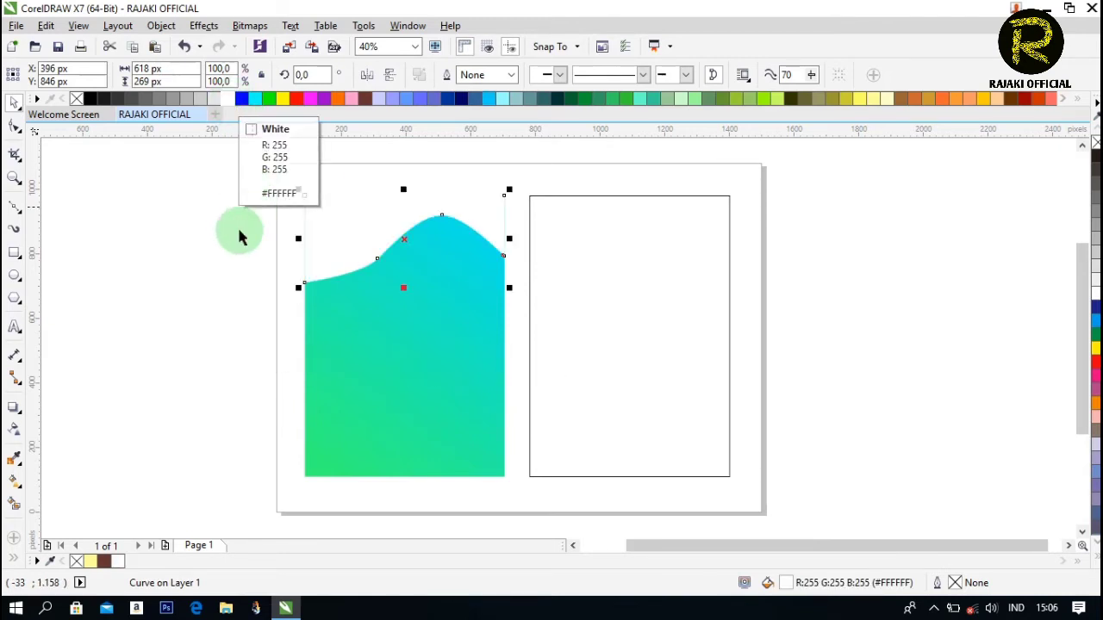
{"action": "left_click", "coordinate": [15, 429]}
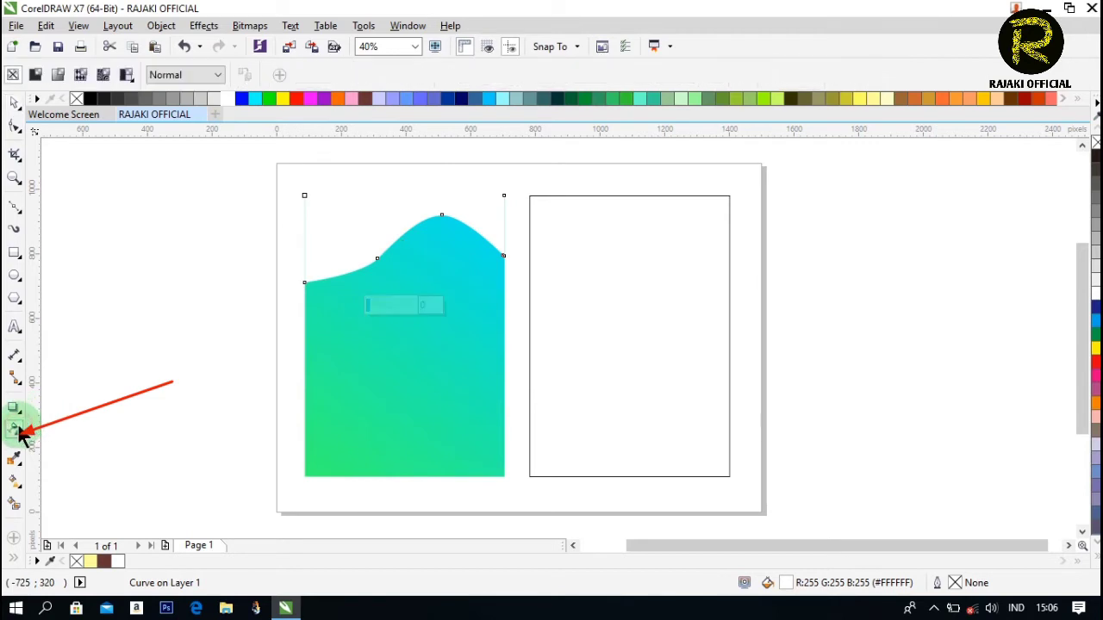
{"action": "left_click", "coordinate": [393, 302]}
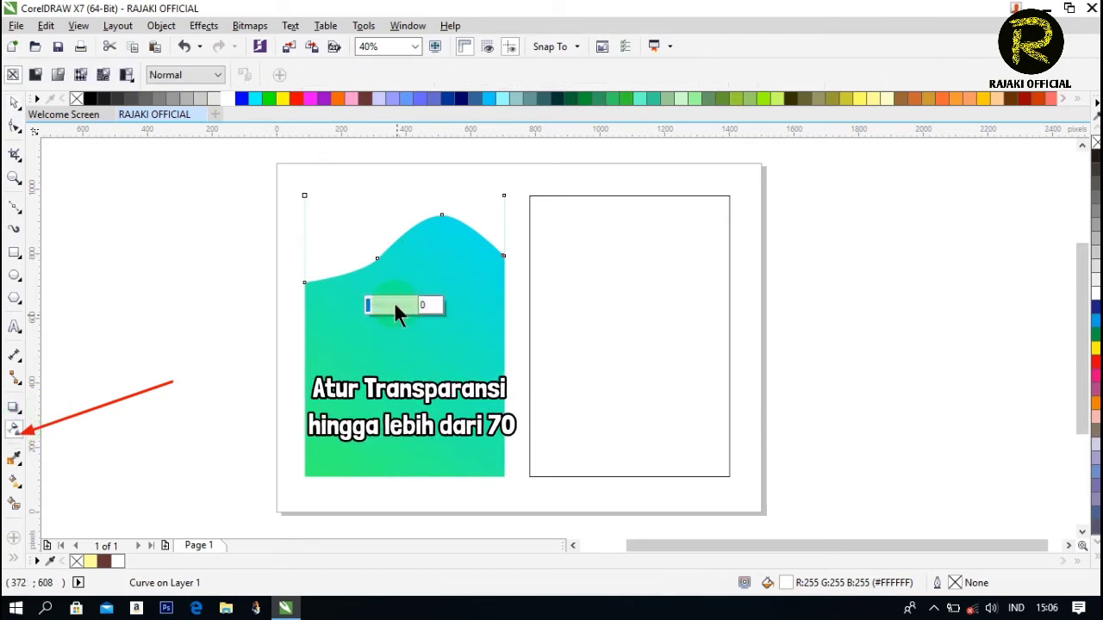
{"action": "left_click", "coordinate": [394, 304]}
{"action": "left_click_drag", "start_coordinate": [395, 305], "coordinate": [397, 305]}
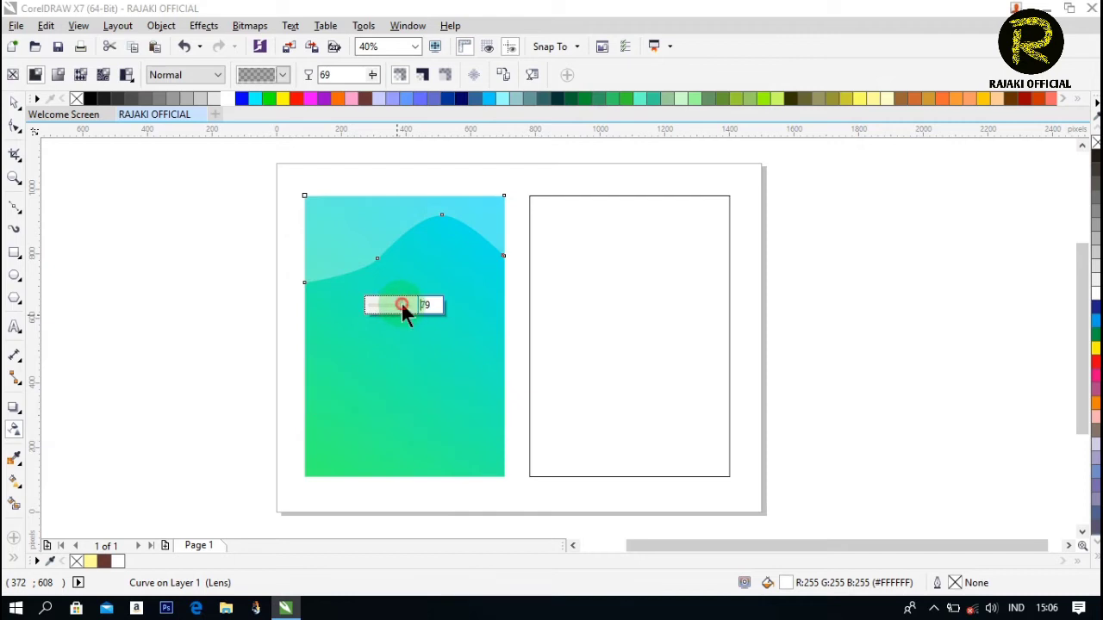
Set the transparency of the white wave piece at the top of the gradient panel to 79
{"action": "left_click", "coordinate": [402, 304]}
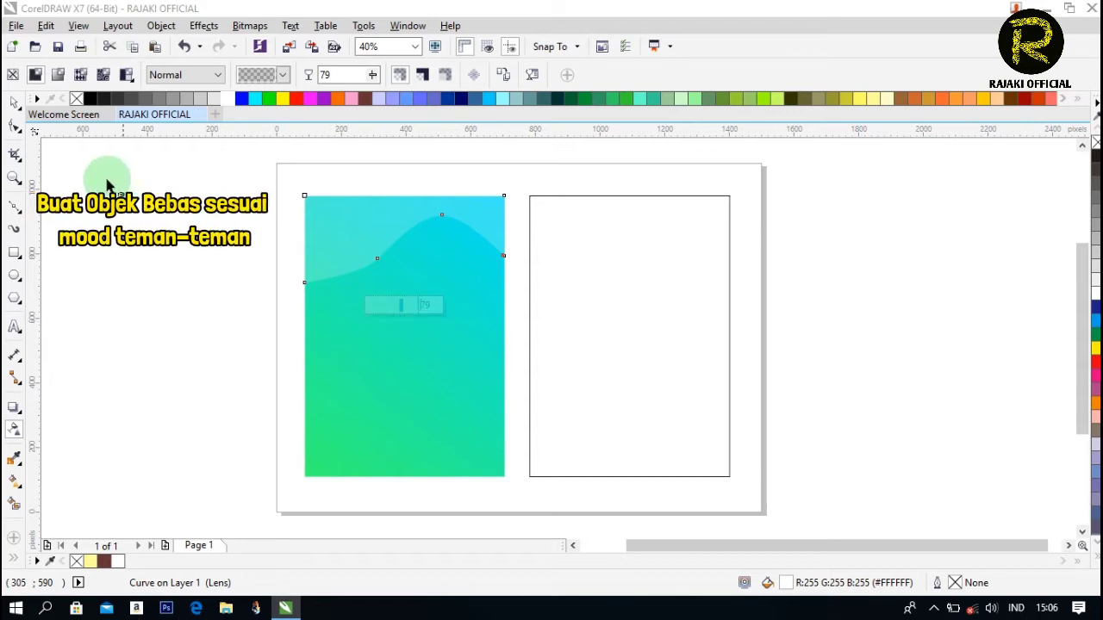
{"action": "left_click", "coordinate": [15, 105]}
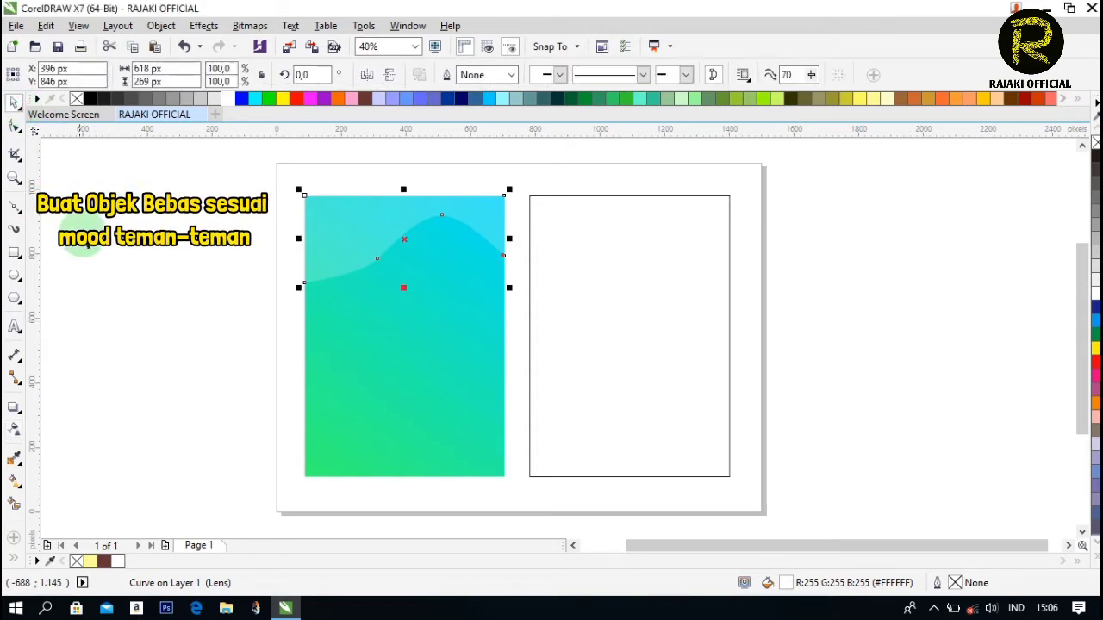
Draw a closed hill-shaped Bézier curve about 803 by 314 px across the gradient panel's lower edge, filled white without an outline
{"action": "left_click", "coordinate": [16, 207]}
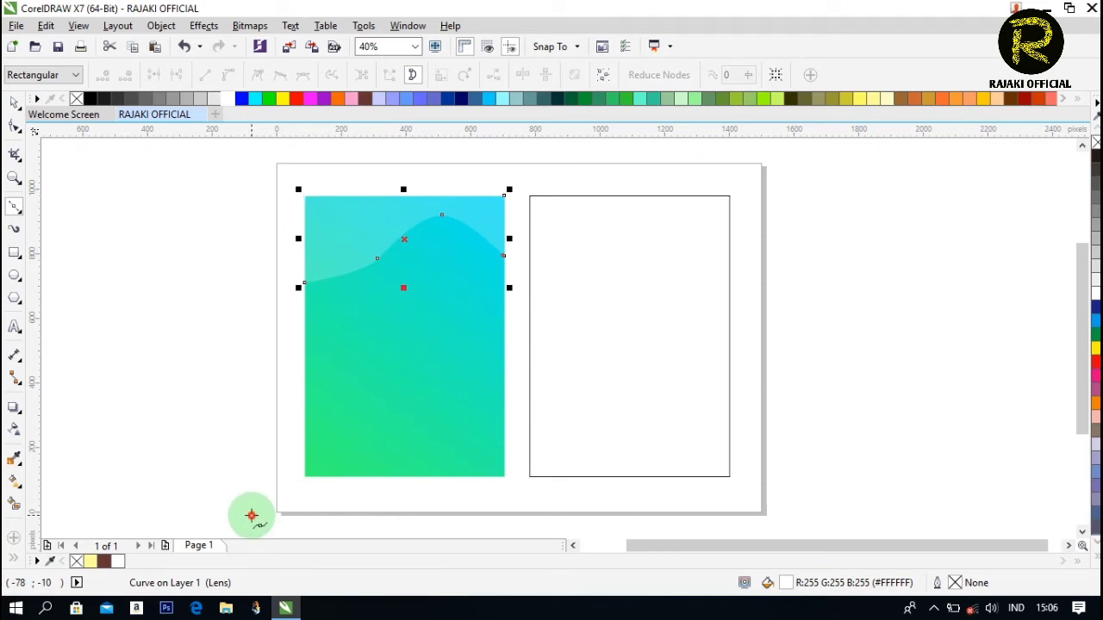
{"action": "left_click", "coordinate": [251, 515]}
{"action": "left_click", "coordinate": [372, 414]}
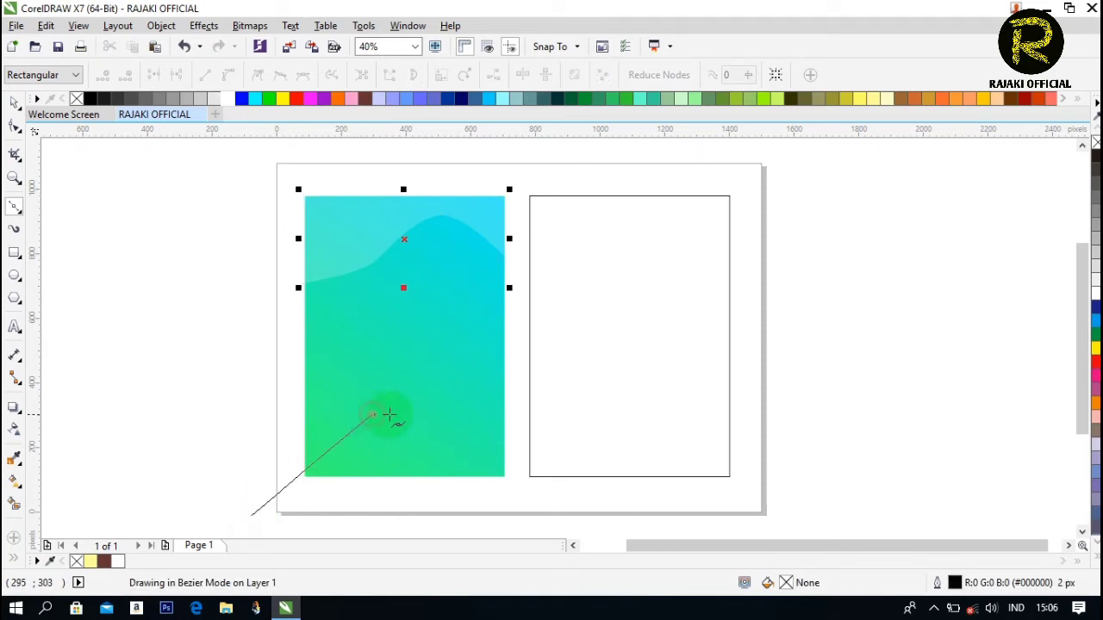
{"action": "left_click_drag", "start_coordinate": [390, 415], "coordinate": [474, 447]}
{"action": "left_click_drag", "start_coordinate": [511, 488], "coordinate": [511, 500]}
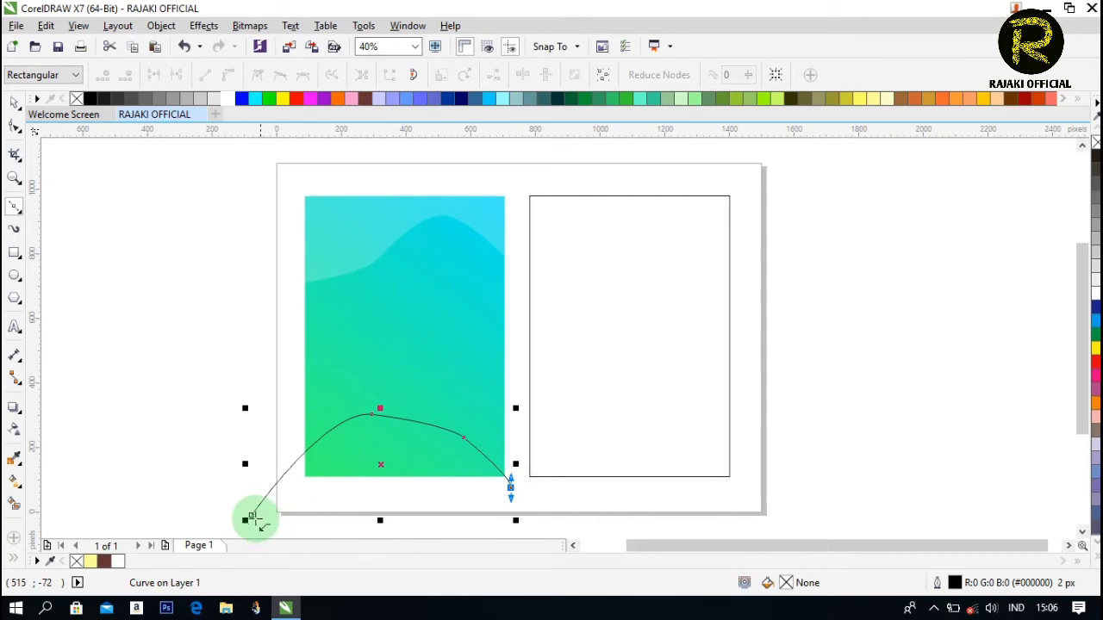
{"action": "left_click", "coordinate": [249, 517]}
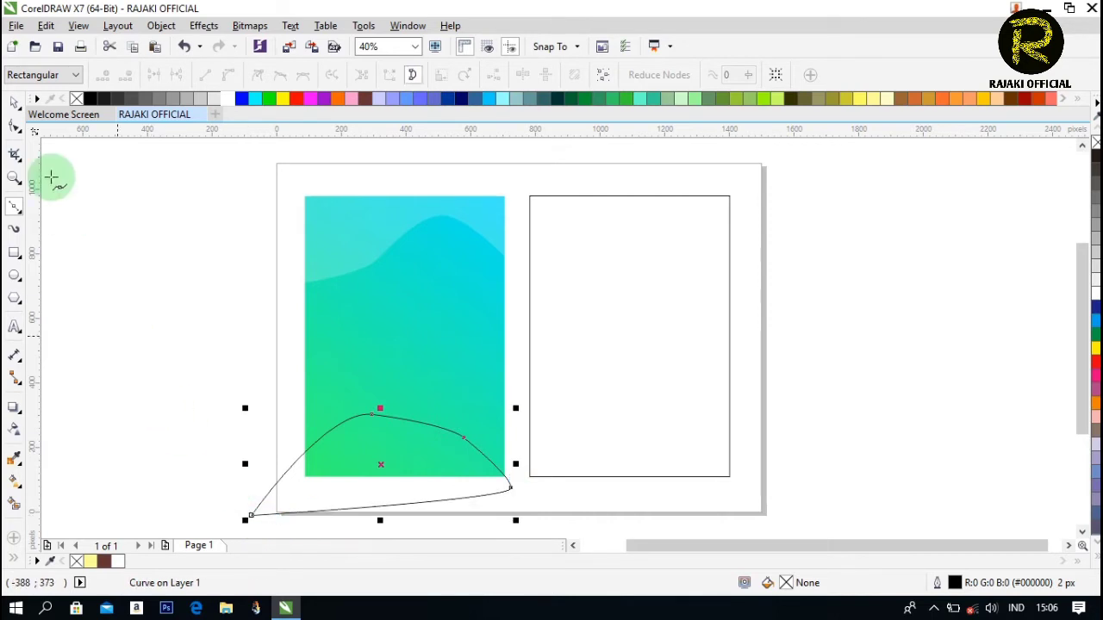
{"action": "left_click", "coordinate": [14, 102]}
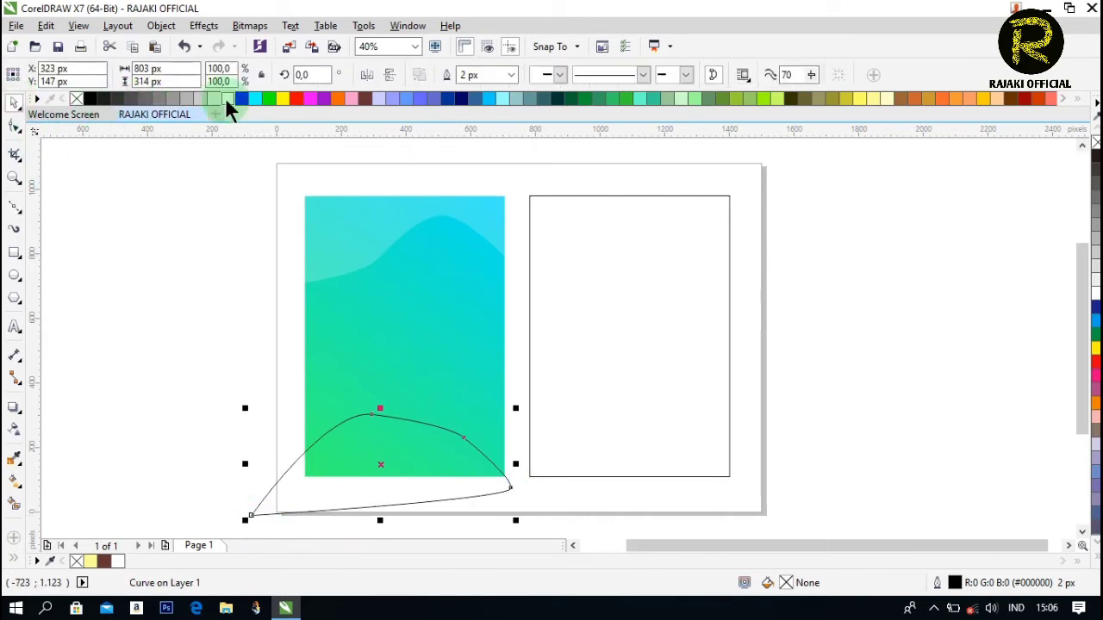
{"action": "left_click", "coordinate": [224, 97]}
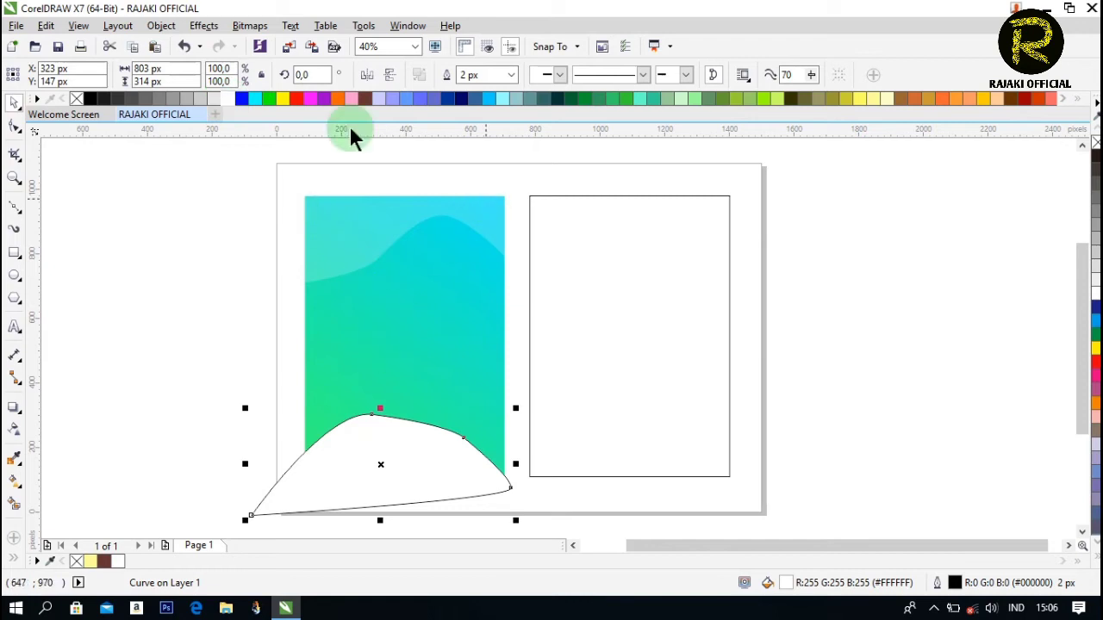
{"action": "right_click", "coordinate": [77, 98]}
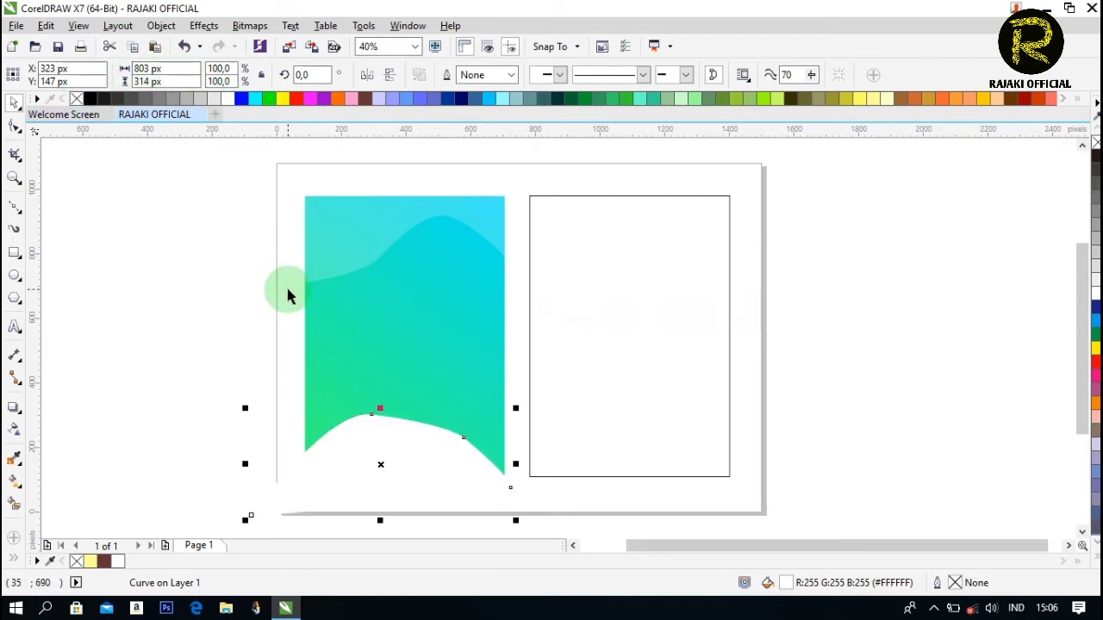
Create an Intersect object from the white hill shape and the gradient rectangle, and delete the original hill shape
{"action": "left_click", "coordinate": [377, 353], "text": "shift"}
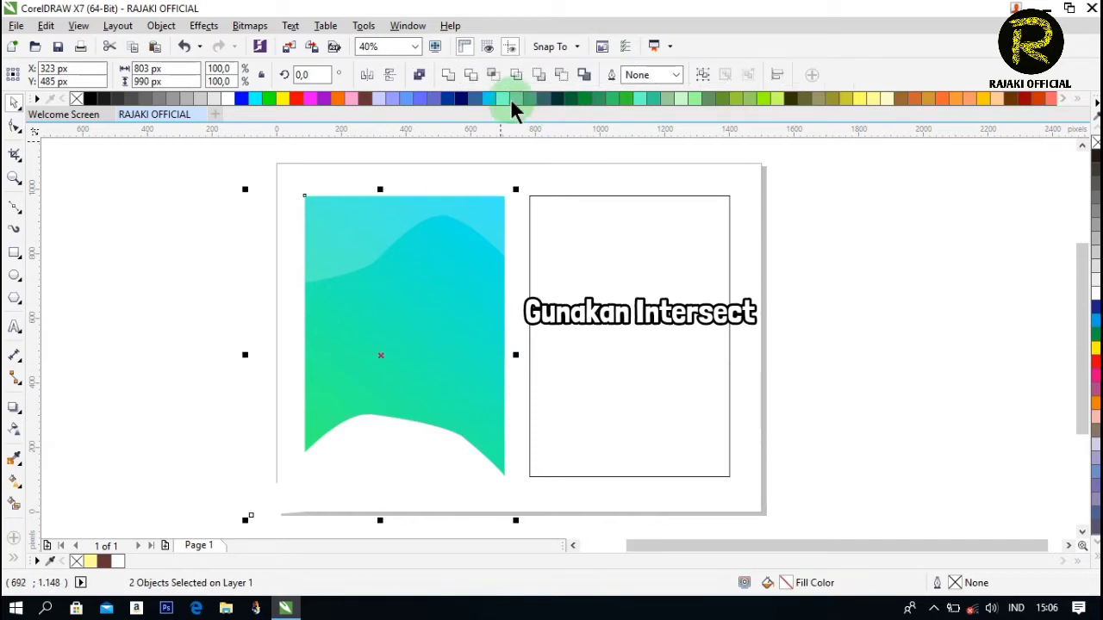
{"action": "left_click", "coordinate": [493, 74]}
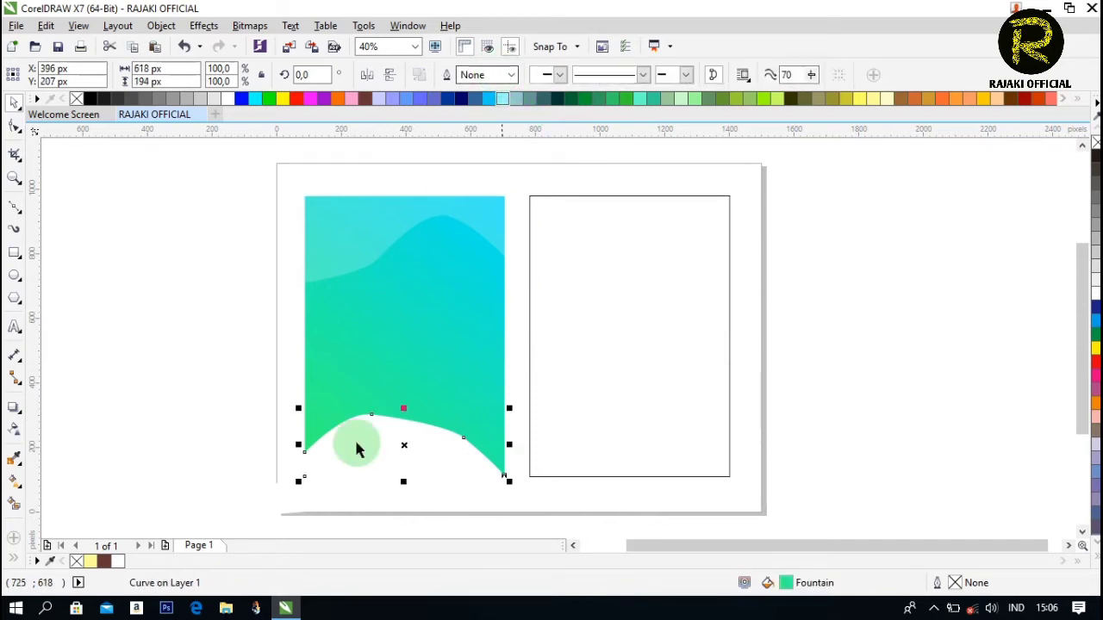
{"action": "left_click", "coordinate": [274, 501]}
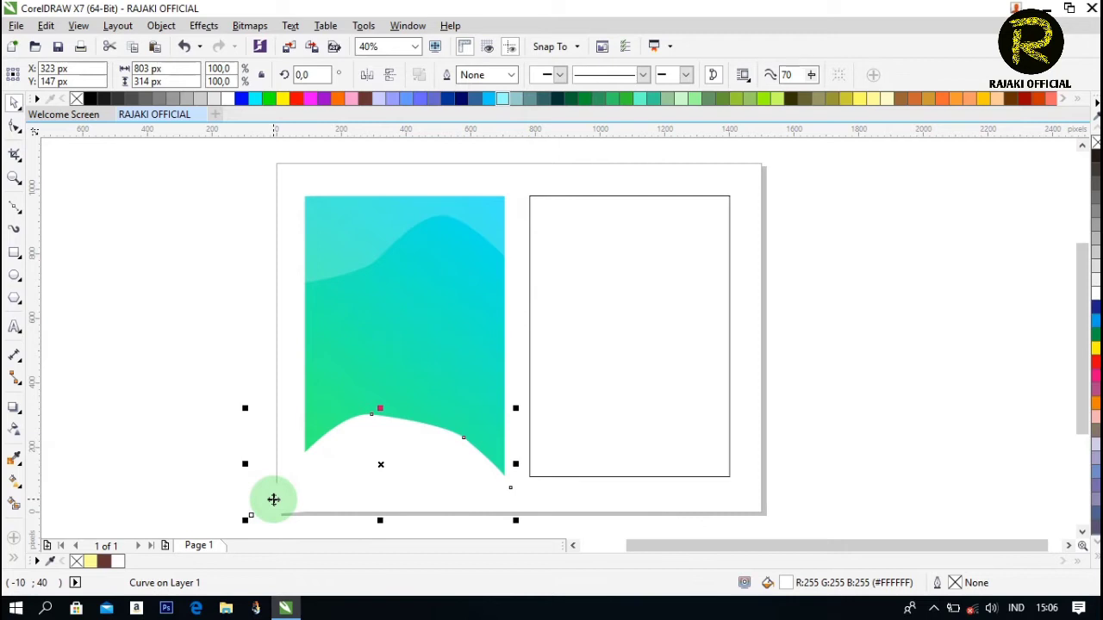
{"action": "key", "text": "Delete"}
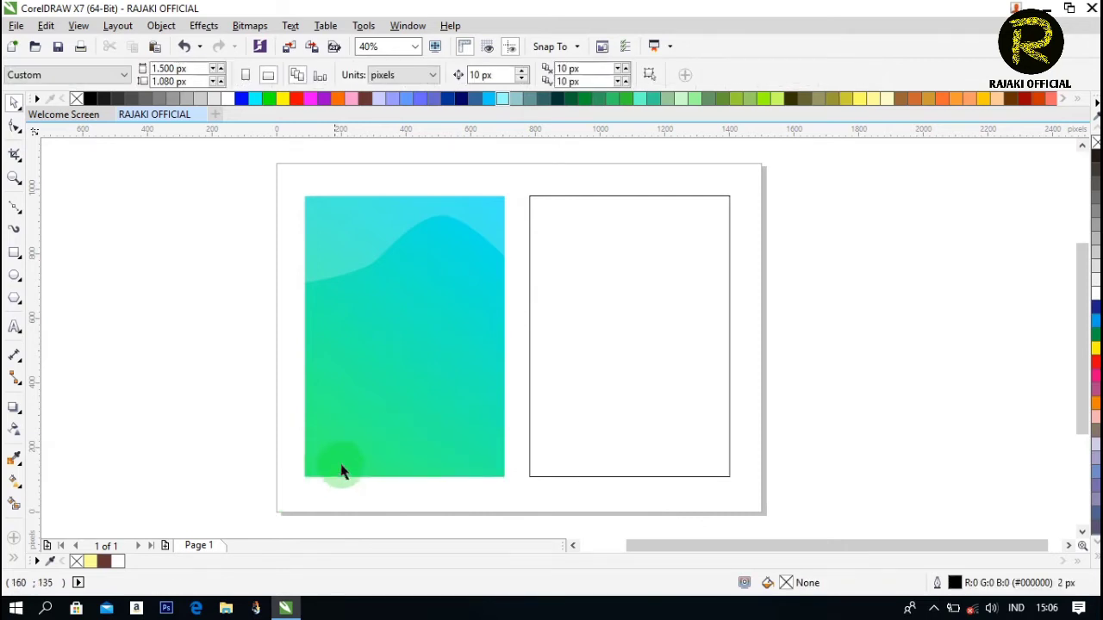
Fill the intersected hill piece at the bottom of the gradient panel with white and give it a uniform transparency of 83
{"action": "left_click", "coordinate": [356, 459]}
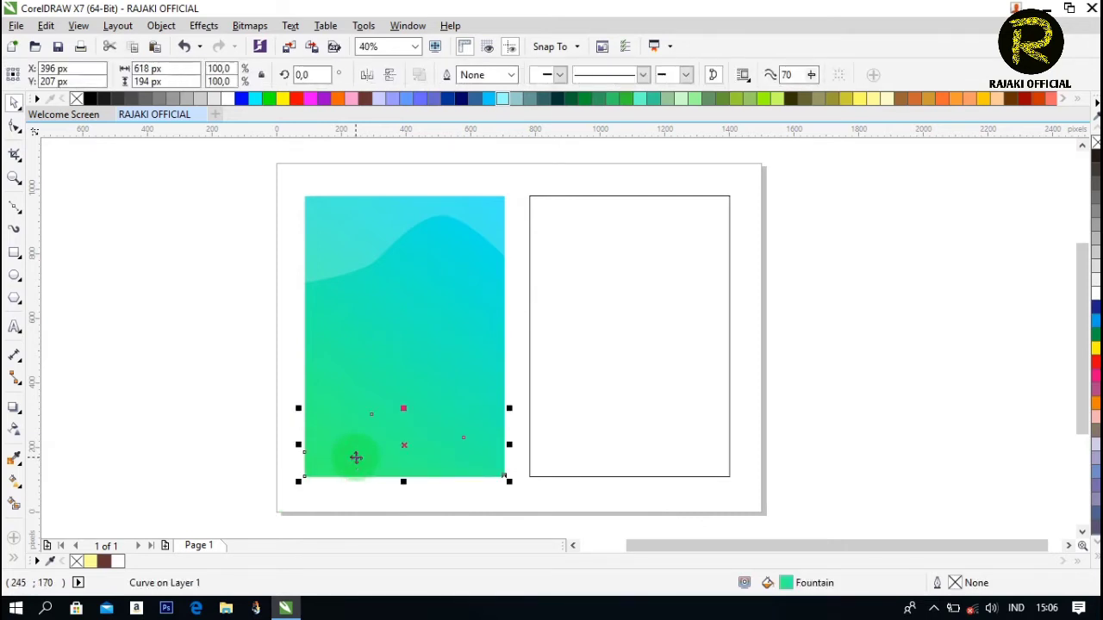
{"action": "left_click", "coordinate": [228, 98]}
{"action": "left_click", "coordinate": [13, 429]}
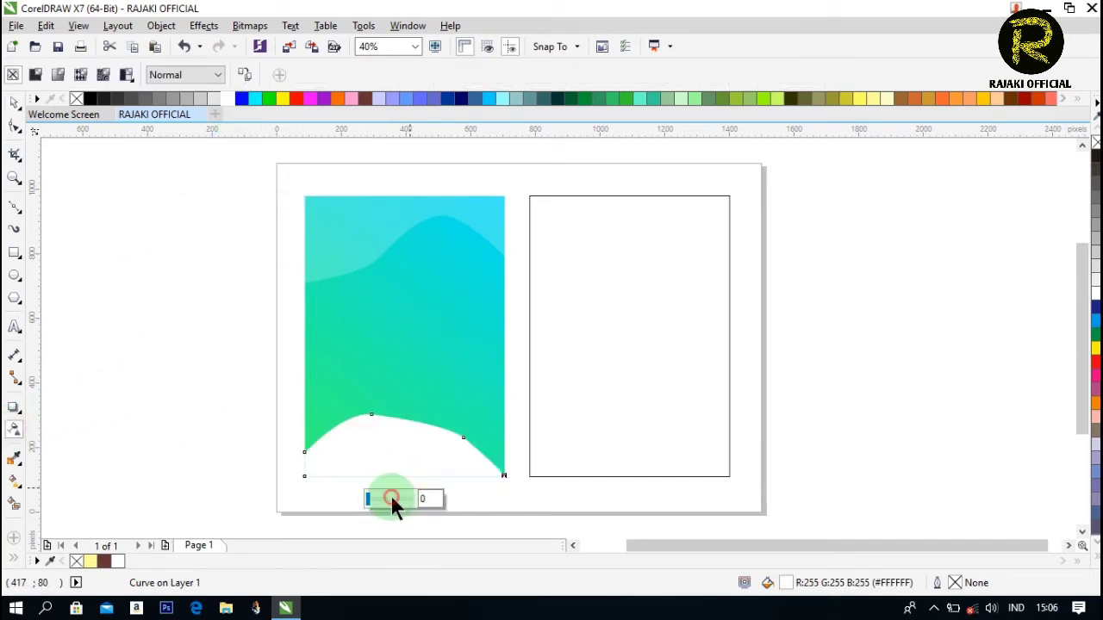
{"action": "left_click", "coordinate": [391, 499]}
{"action": "left_click_drag", "start_coordinate": [392, 498], "coordinate": [398, 499]}
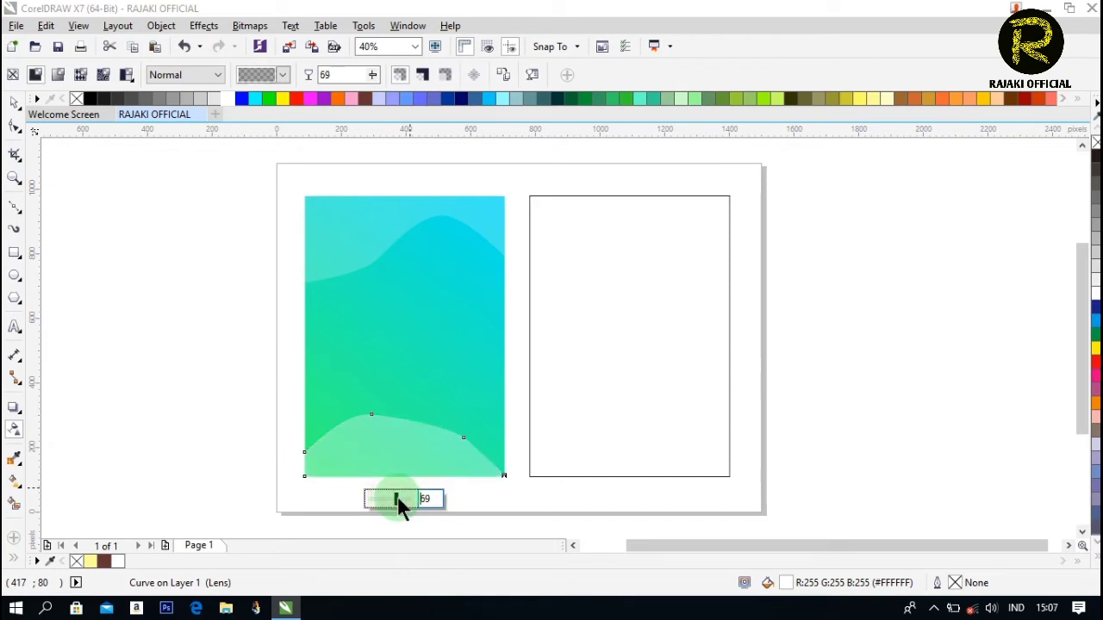
{"action": "left_click", "coordinate": [404, 498]}
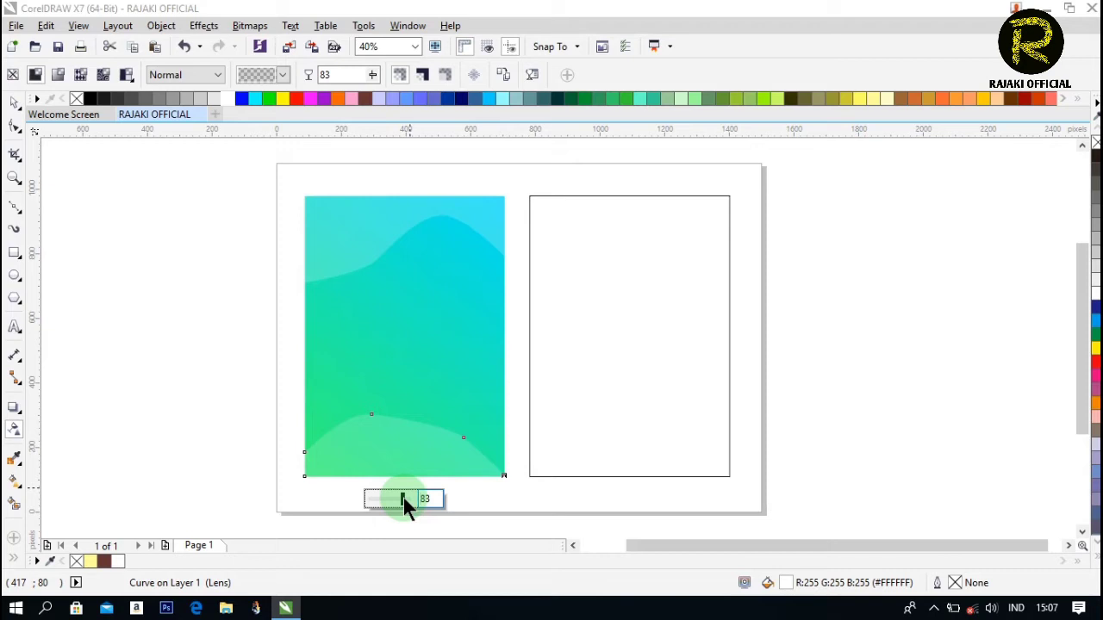
{"action": "left_click", "coordinate": [11, 102]}
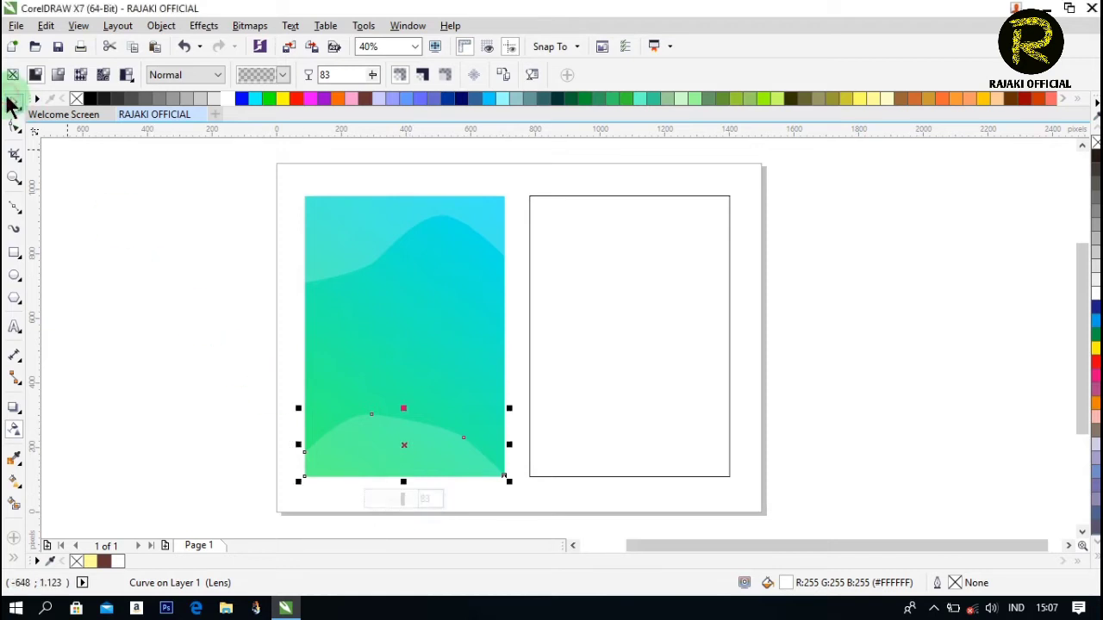
{"action": "left_click", "coordinate": [180, 277]}
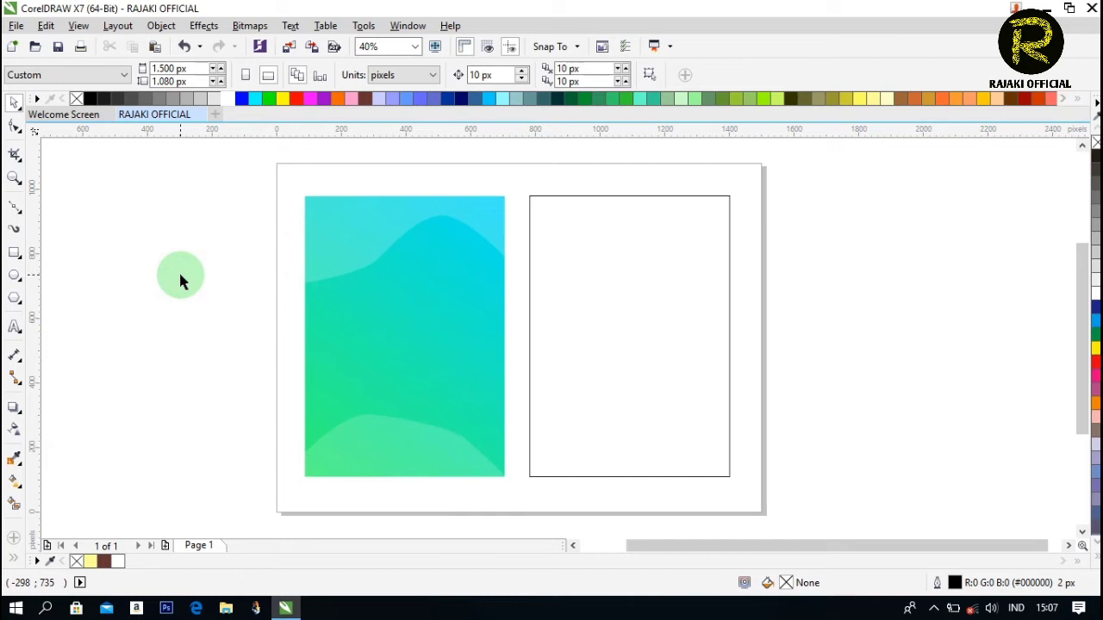
Draw a rectangle about 380 by 598 px and centre it on the gradient panel at X 396 px, Y 545 px
{"action": "left_click", "coordinate": [14, 254]}
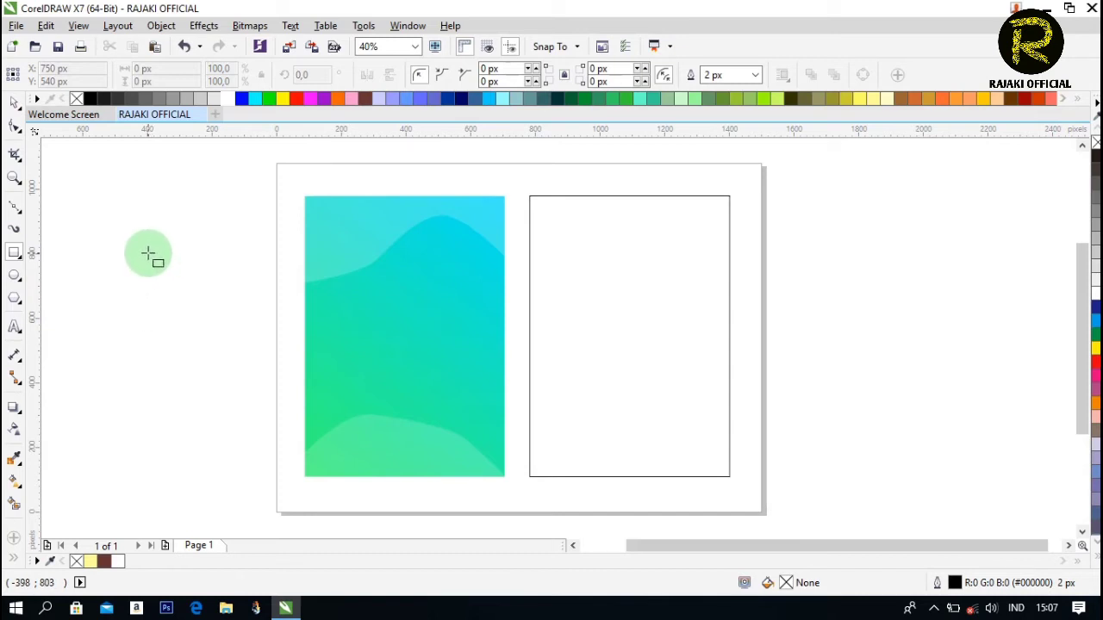
{"action": "left_click_drag", "start_coordinate": [148, 253], "coordinate": [272, 446]}
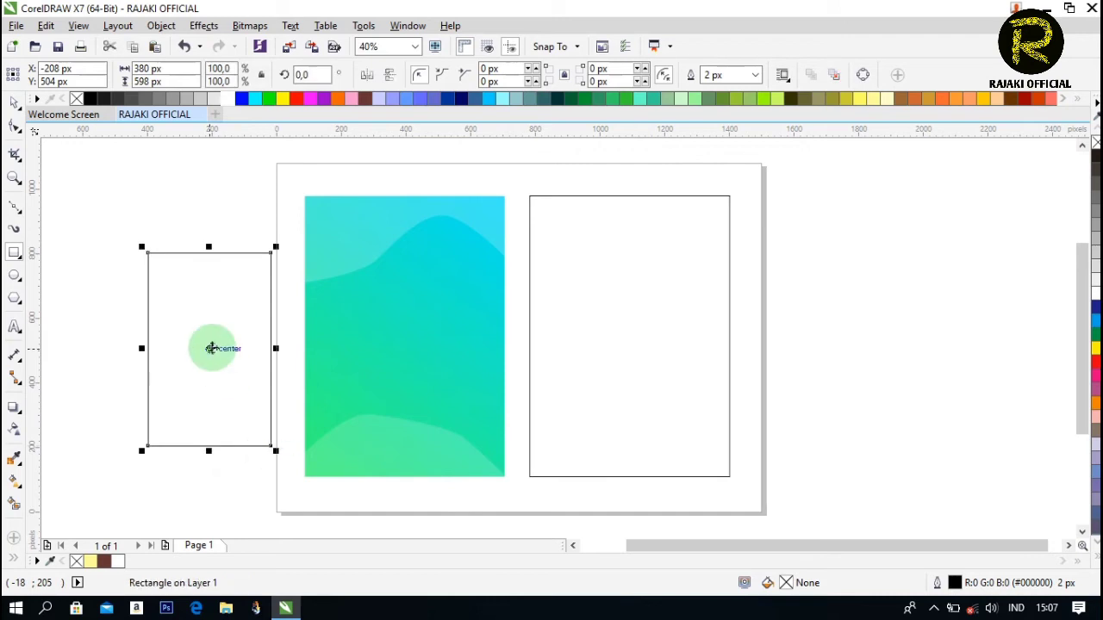
{"action": "left_click_drag", "start_coordinate": [210, 349], "coordinate": [405, 340]}
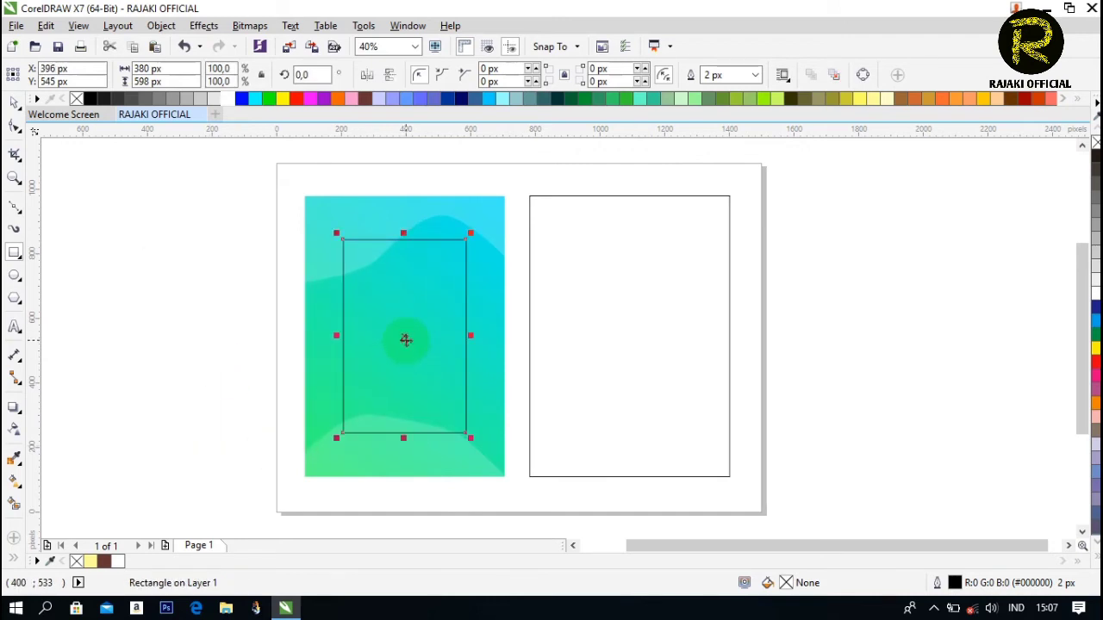
Give the rectangle on the gradient panel a white outline 8 px wide
{"action": "right_click", "coordinate": [228, 98]}
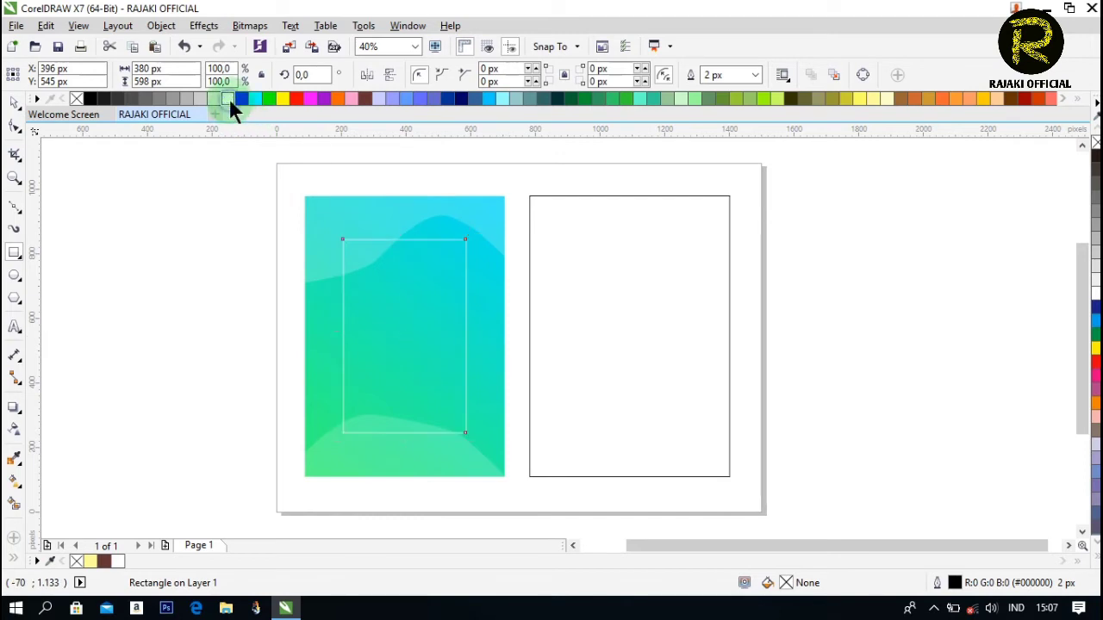
{"action": "left_click", "coordinate": [755, 75]}
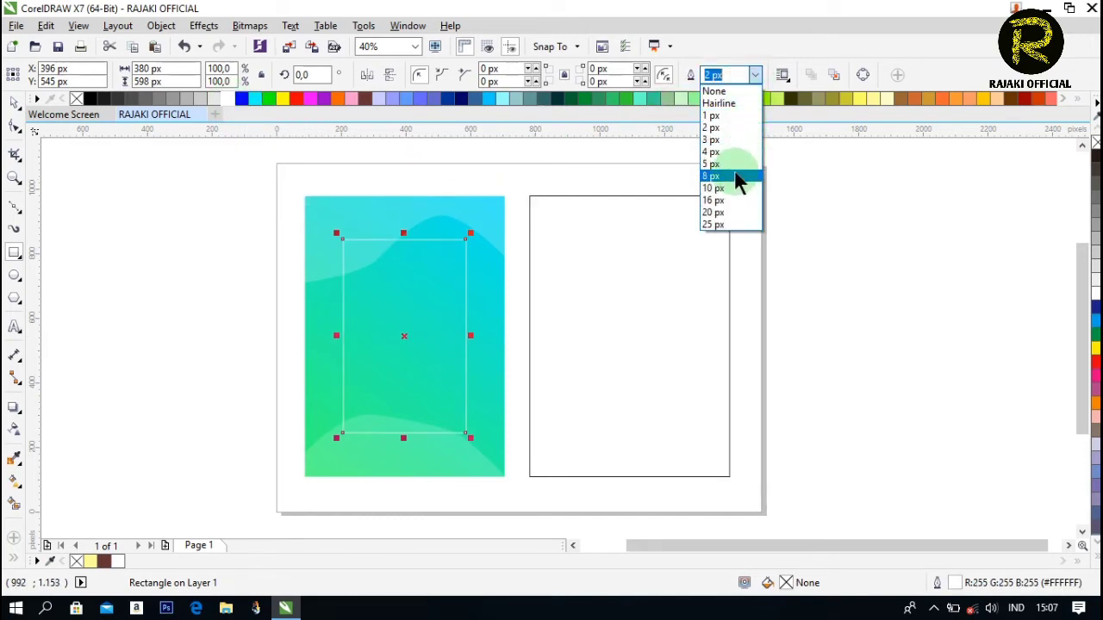
{"action": "left_click", "coordinate": [729, 184]}
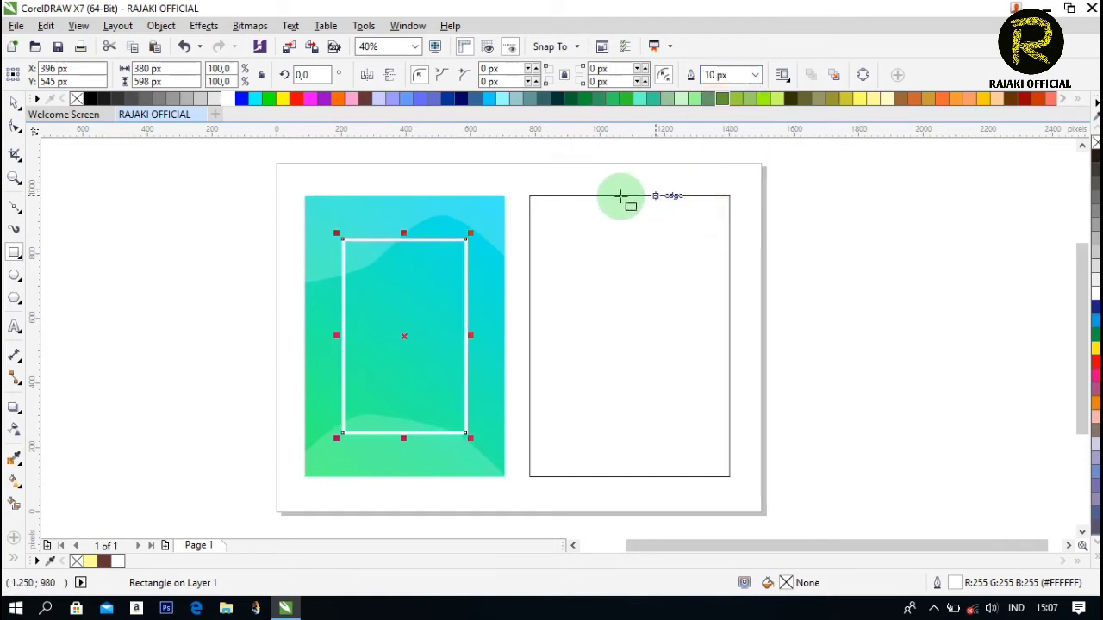
{"action": "left_click", "coordinate": [755, 75]}
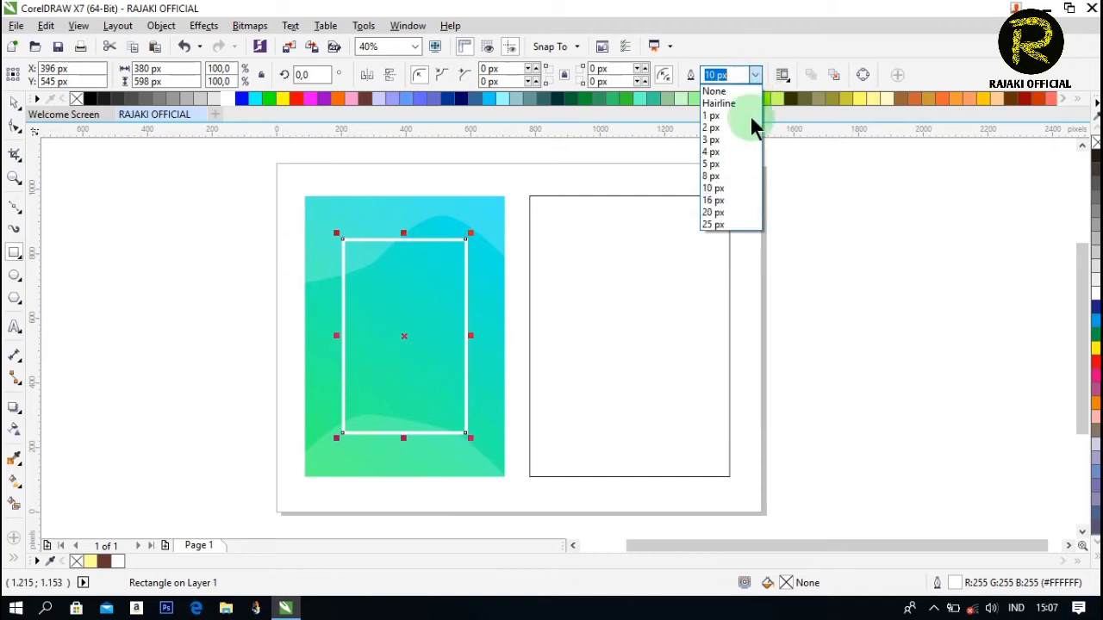
{"action": "left_click", "coordinate": [730, 176]}
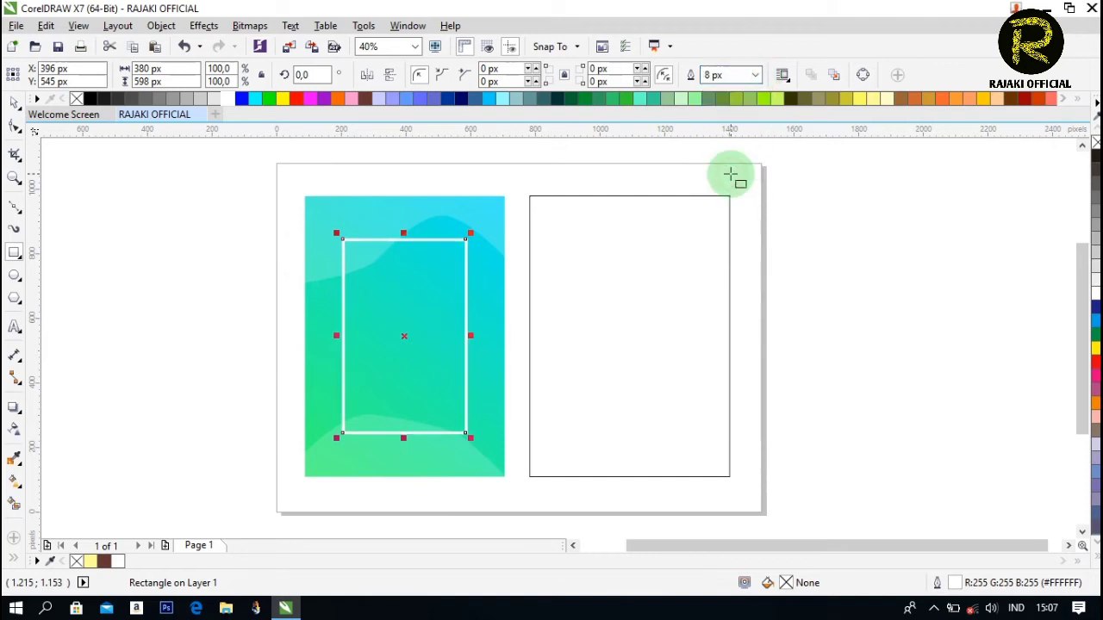
Round the white frame's corners to about 26 px and enlarge it around its centre to about 438 by 690 px
{"action": "left_click", "coordinate": [16, 129]}
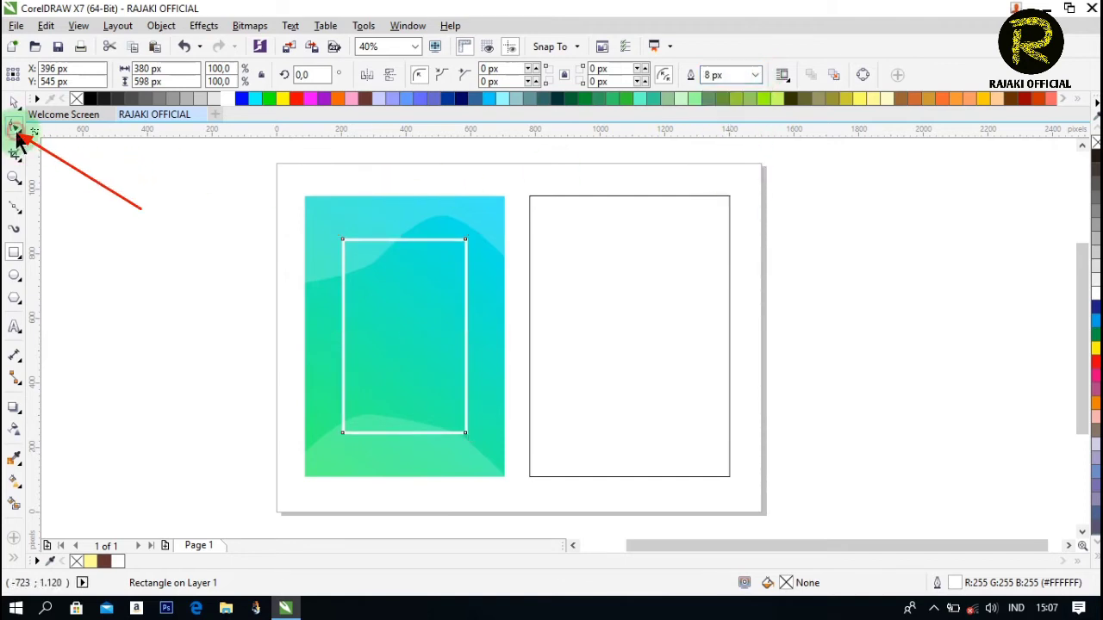
{"action": "left_click_drag", "start_coordinate": [465, 242], "coordinate": [459, 247]}
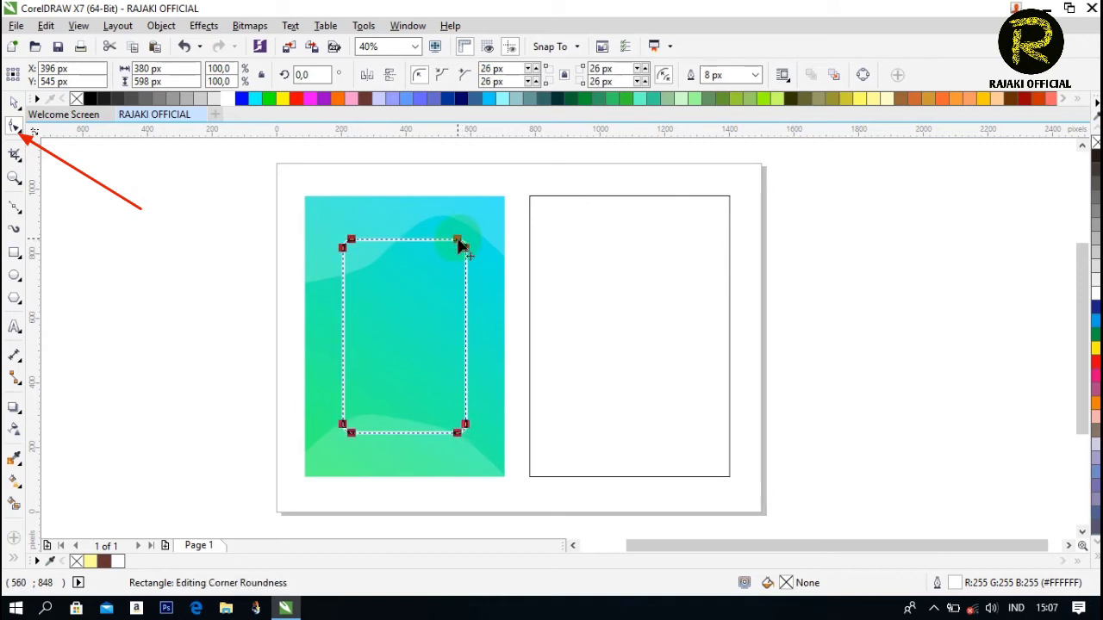
{"action": "left_click", "coordinate": [15, 102]}
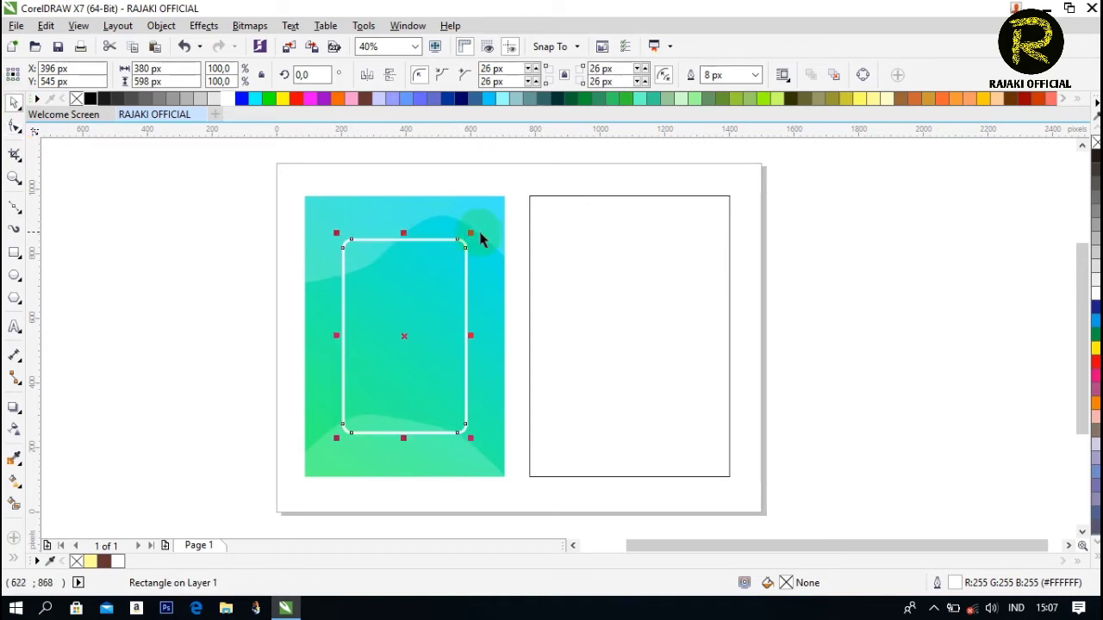
{"action": "left_click_drag", "start_coordinate": [470, 232], "coordinate": [494, 221]}
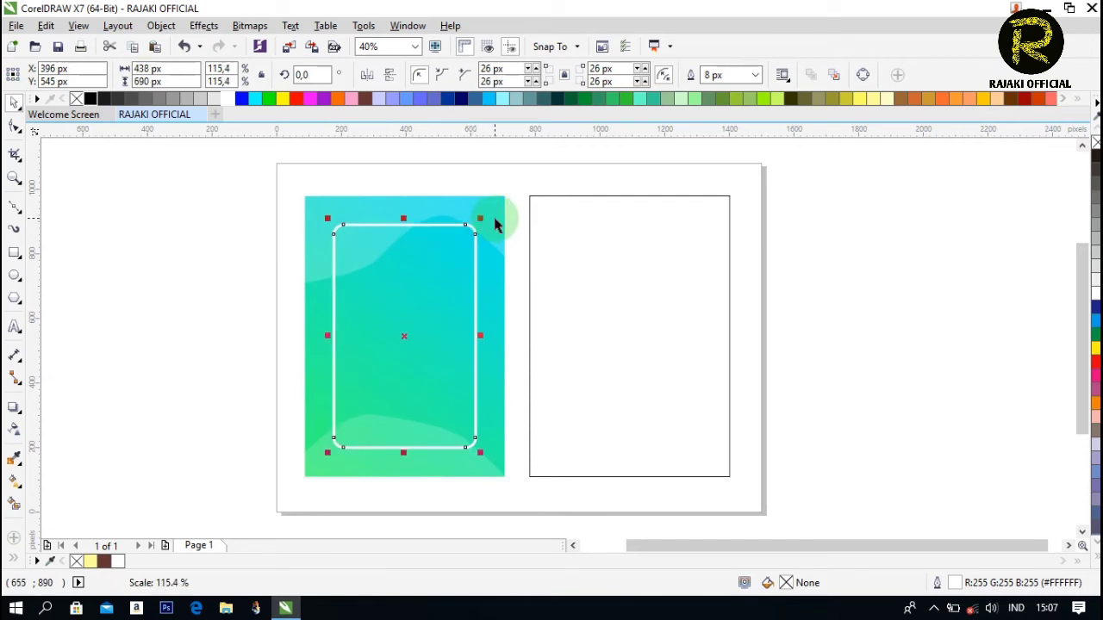
{"action": "left_click", "coordinate": [223, 272]}
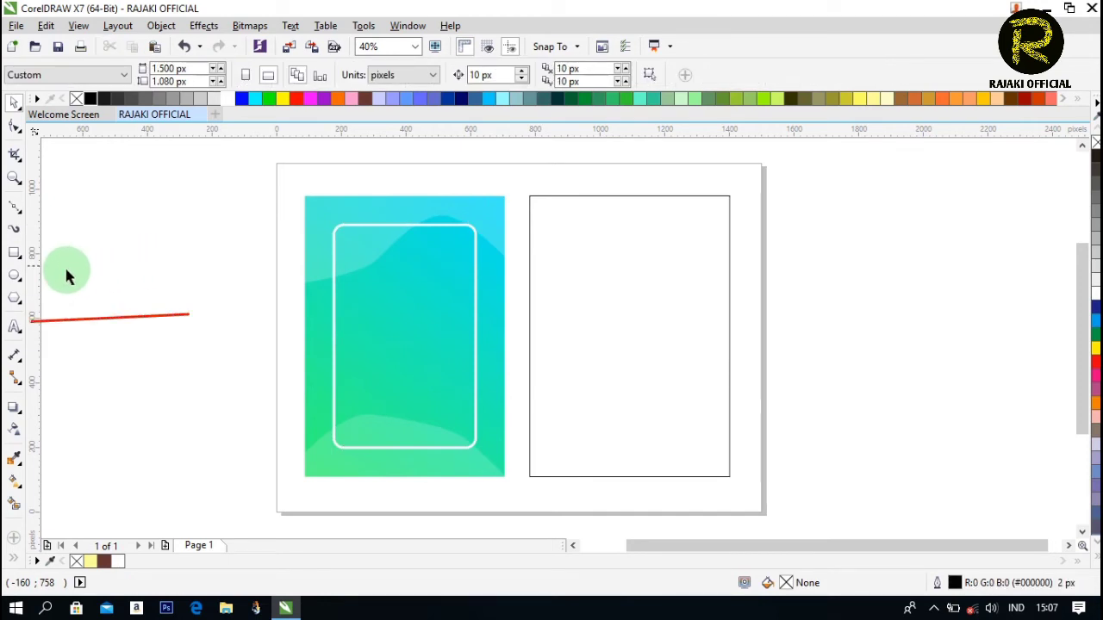
Create artistic text reading "BACKGROUND GRADIENT" in capitals, starting in the empty area beside the page
{"action": "left_click", "coordinate": [15, 326]}
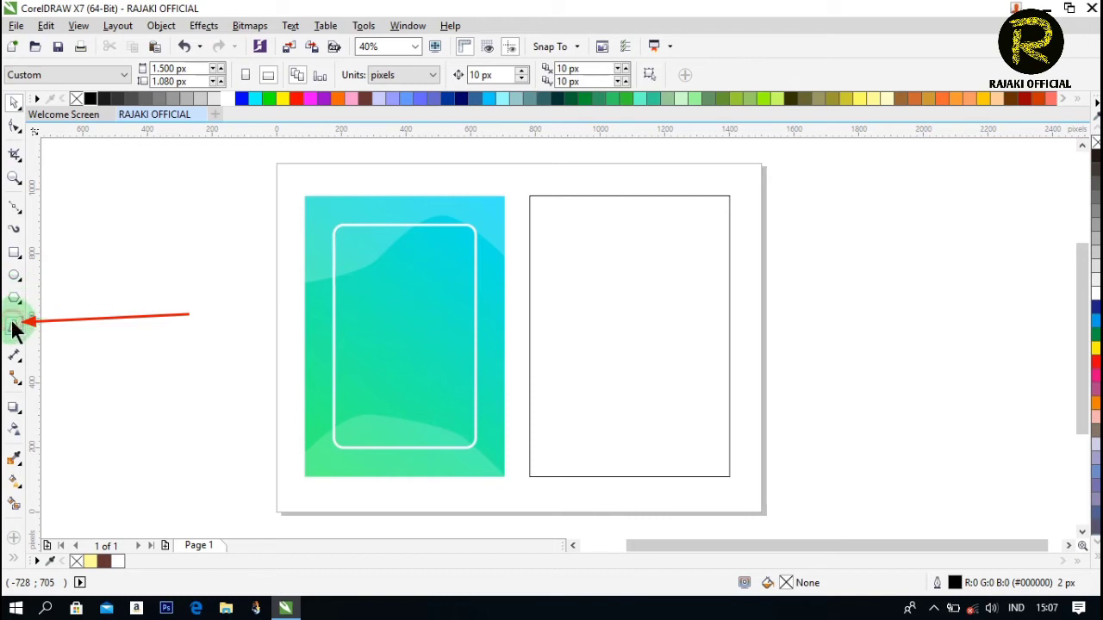
{"action": "left_click", "coordinate": [229, 298]}
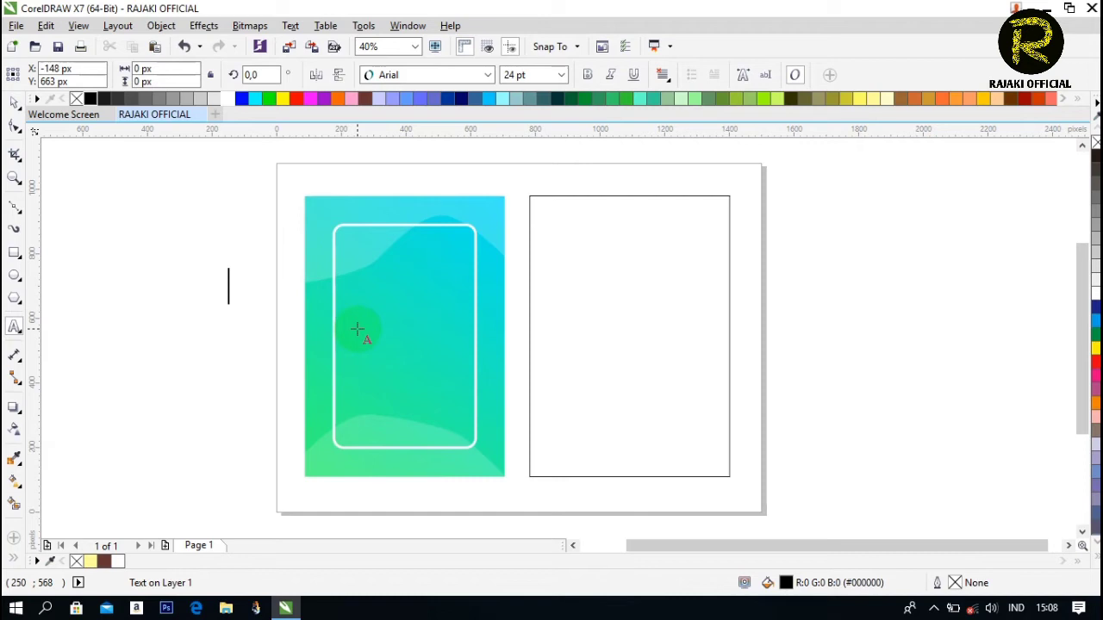
{"action": "type", "text": "b"}
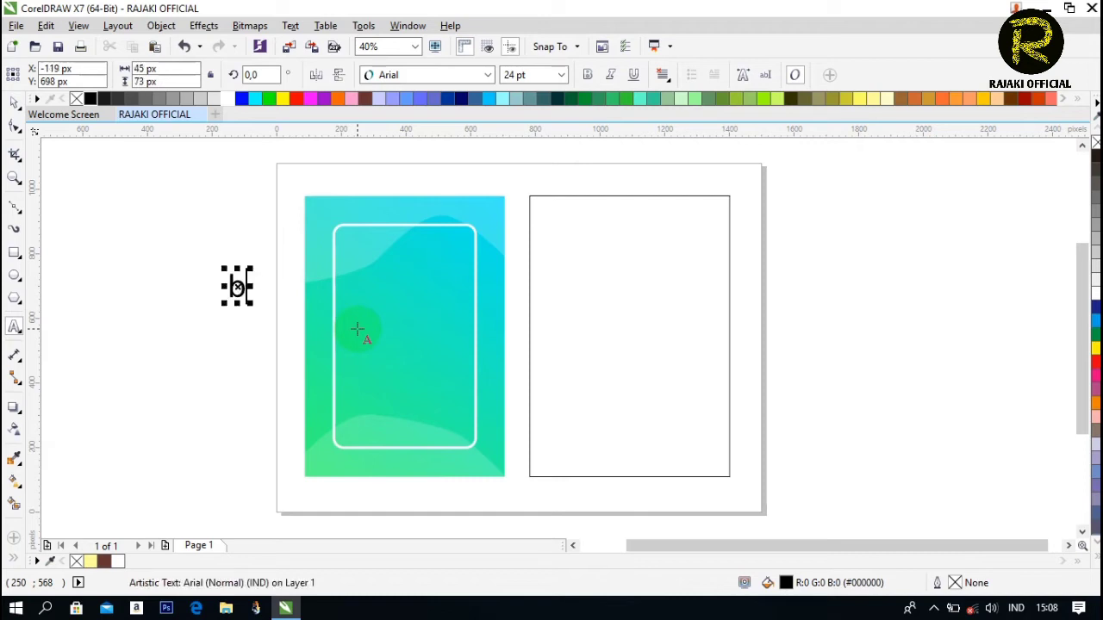
{"action": "key", "text": "BackSpace"}
{"action": "key", "text": "Caps_Lock"}
{"action": "type", "text": "BA"}
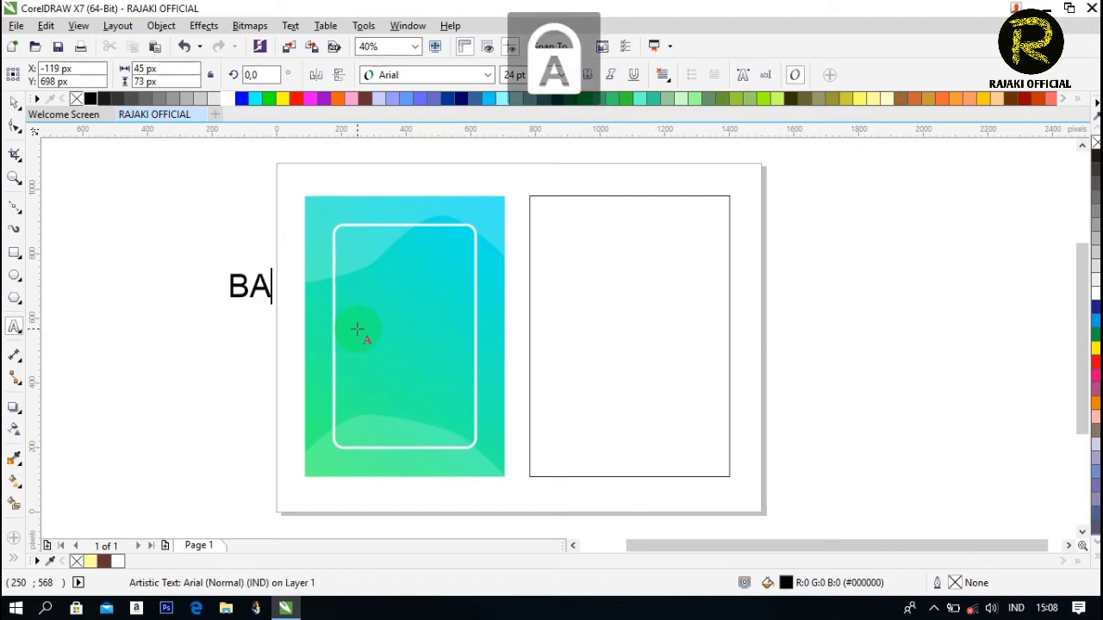
{"action": "type", "text": "CKGROUND"}
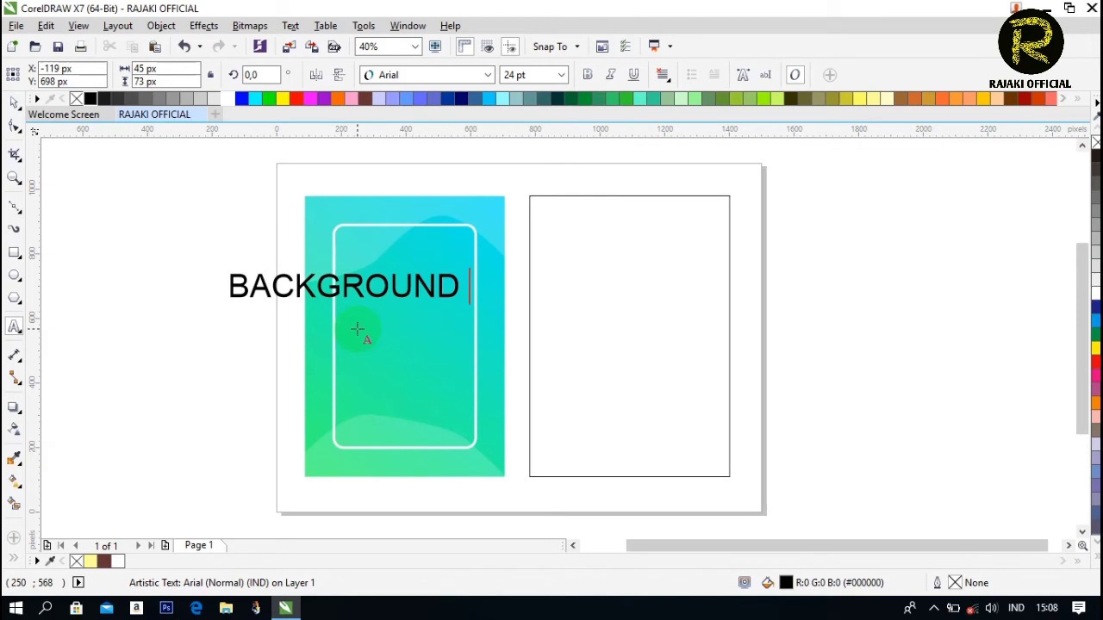
{"action": "type", "text": "GRADIEN"}
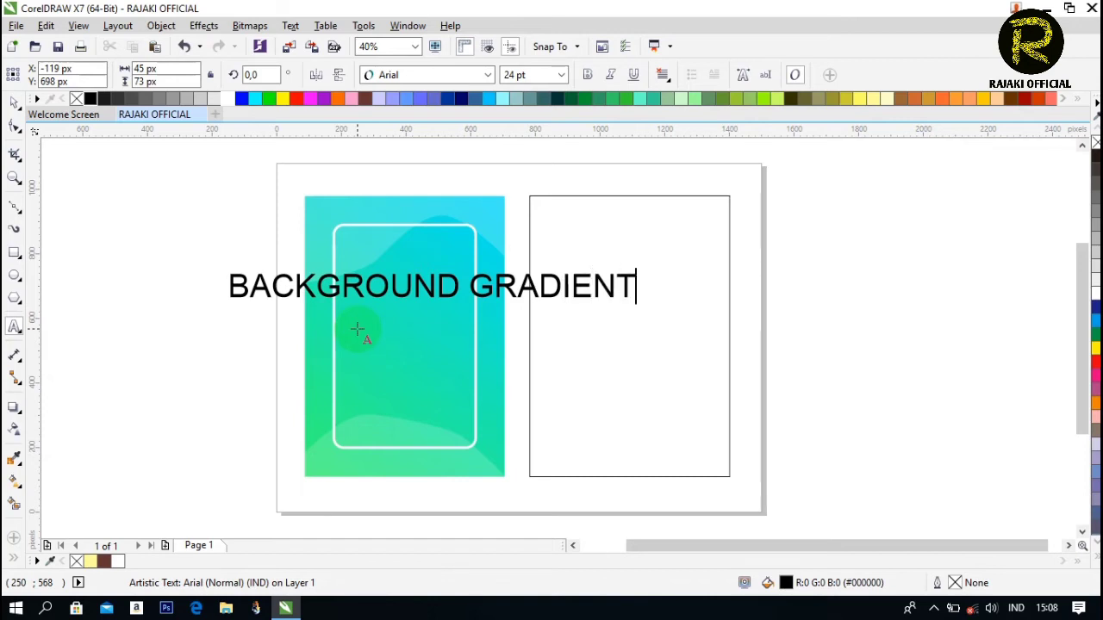
{"action": "type", "text": "T"}
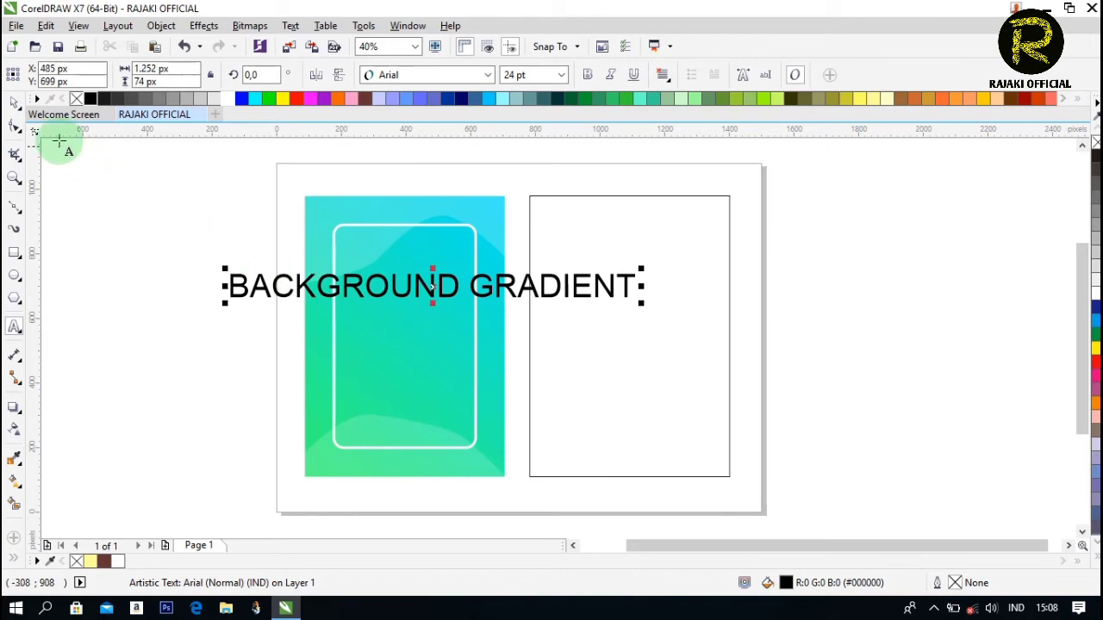
Break the text before GRADIENT so it runs over two lines, and align it to the centre
{"action": "left_click", "coordinate": [471, 284]}
{"action": "key", "text": "Return"}
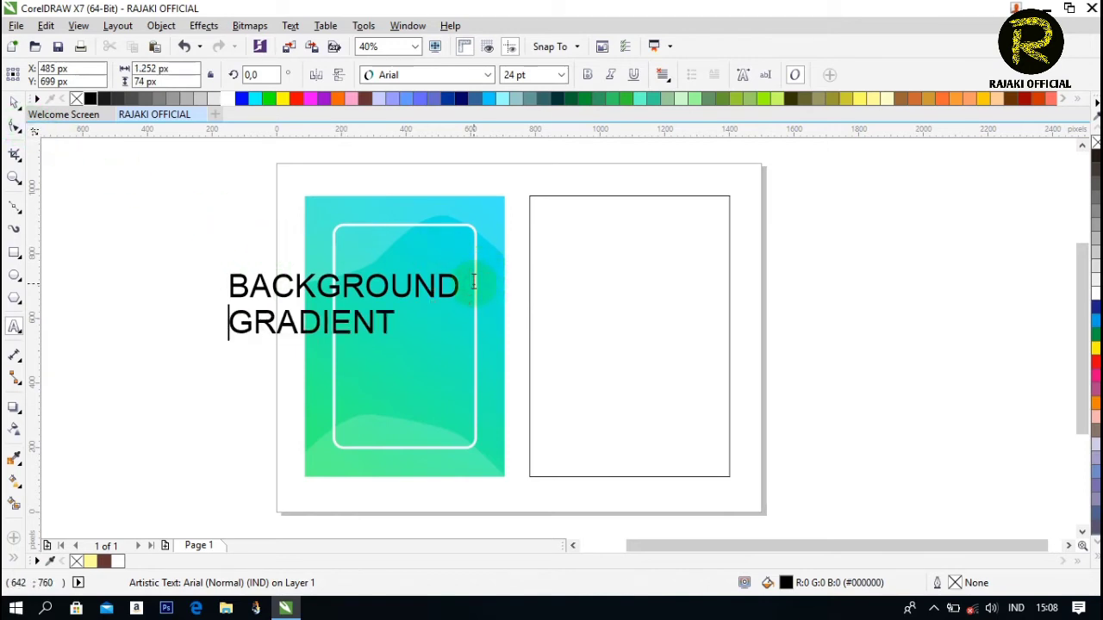
{"action": "key", "text": "Escape"}
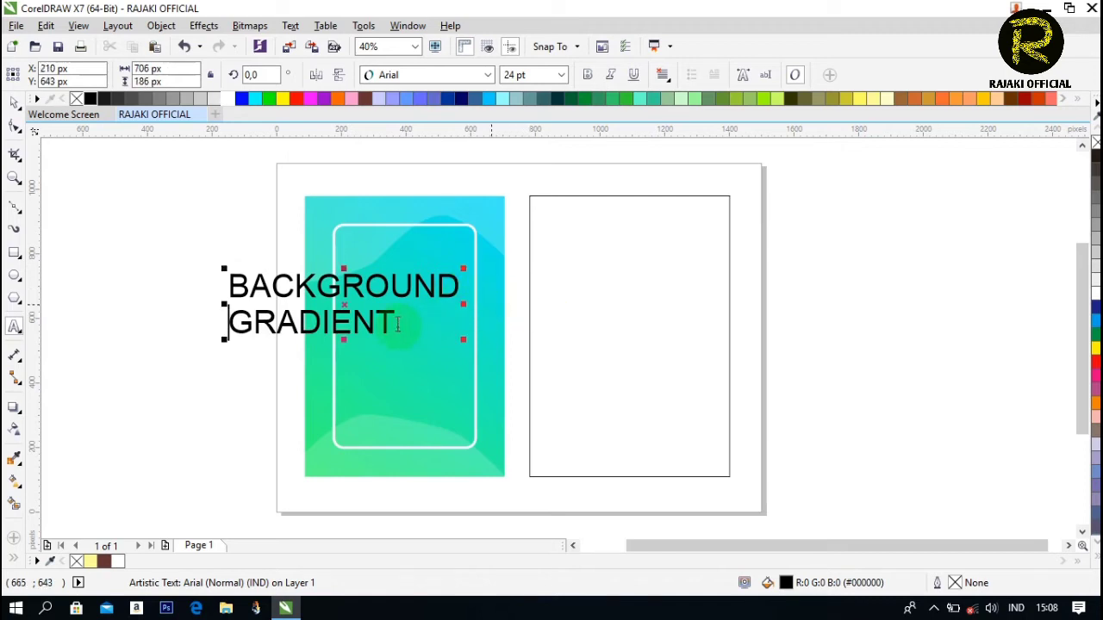
{"action": "left_click", "coordinate": [14, 102]}
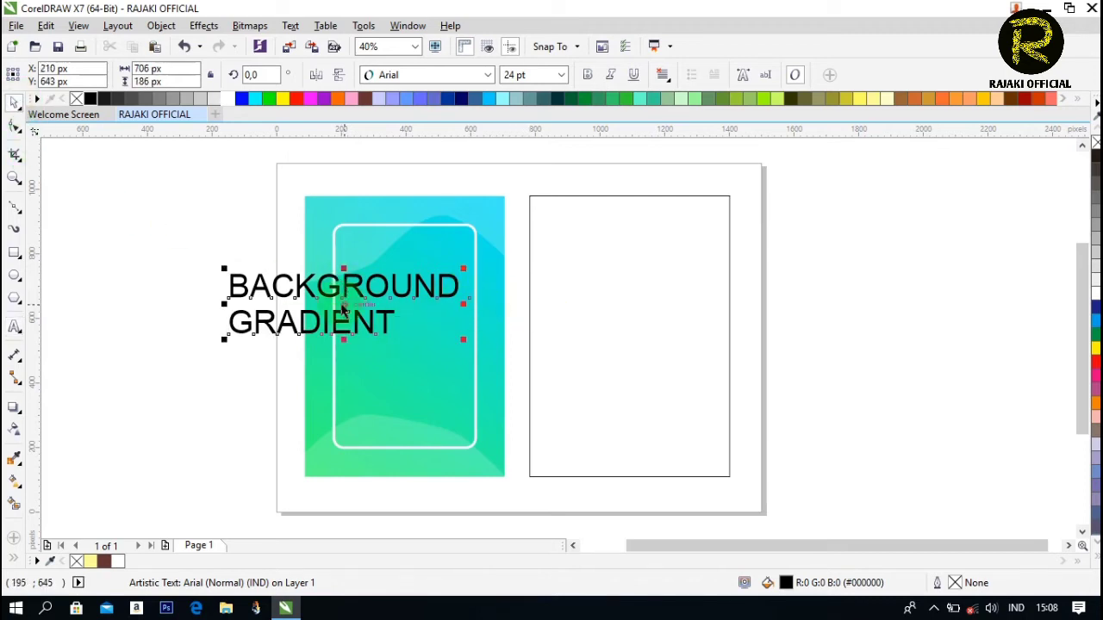
{"action": "left_click", "coordinate": [667, 75]}
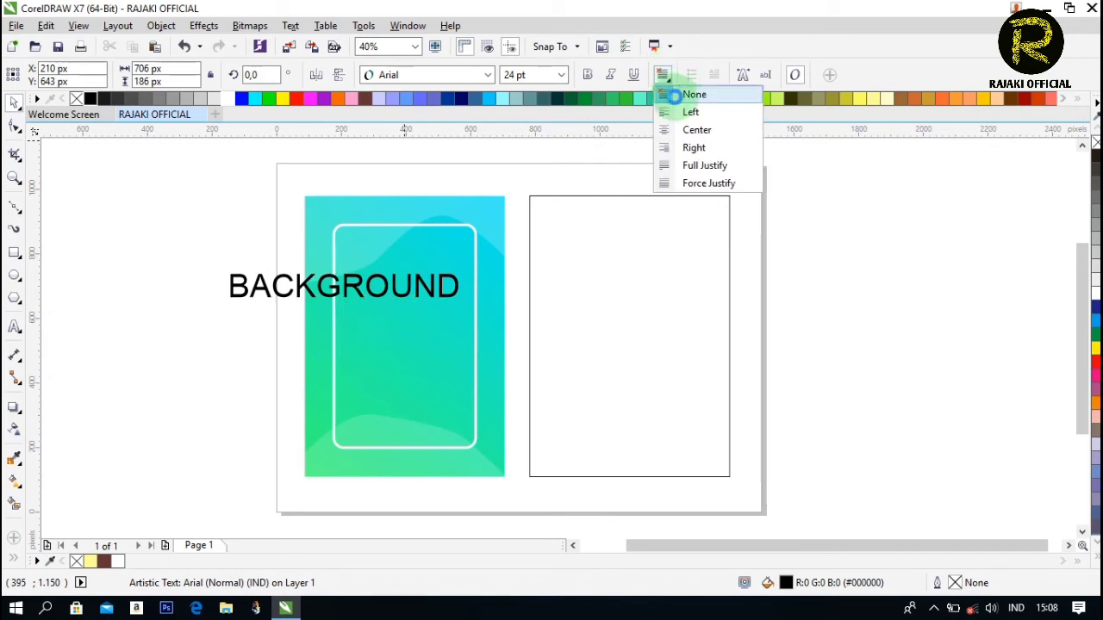
{"action": "left_click", "coordinate": [682, 130]}
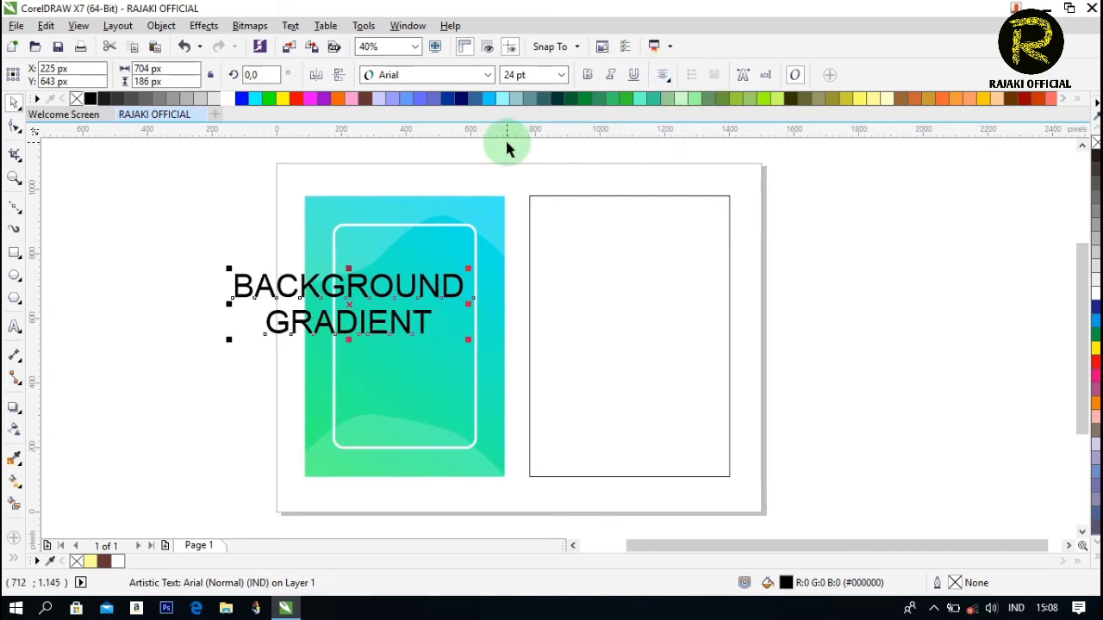
Change the font of the BACKGROUND GRADIENT text to Forte
{"action": "left_click", "coordinate": [487, 74]}
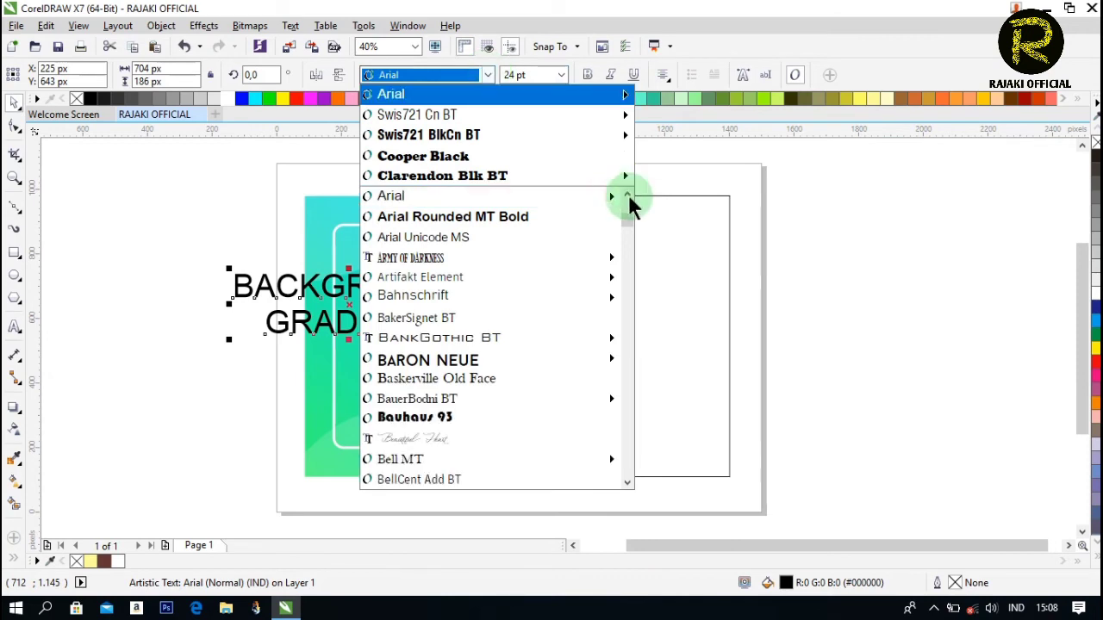
{"action": "left_click", "coordinate": [626, 229]}
{"action": "left_click_drag", "start_coordinate": [625, 229], "coordinate": [623, 281]}
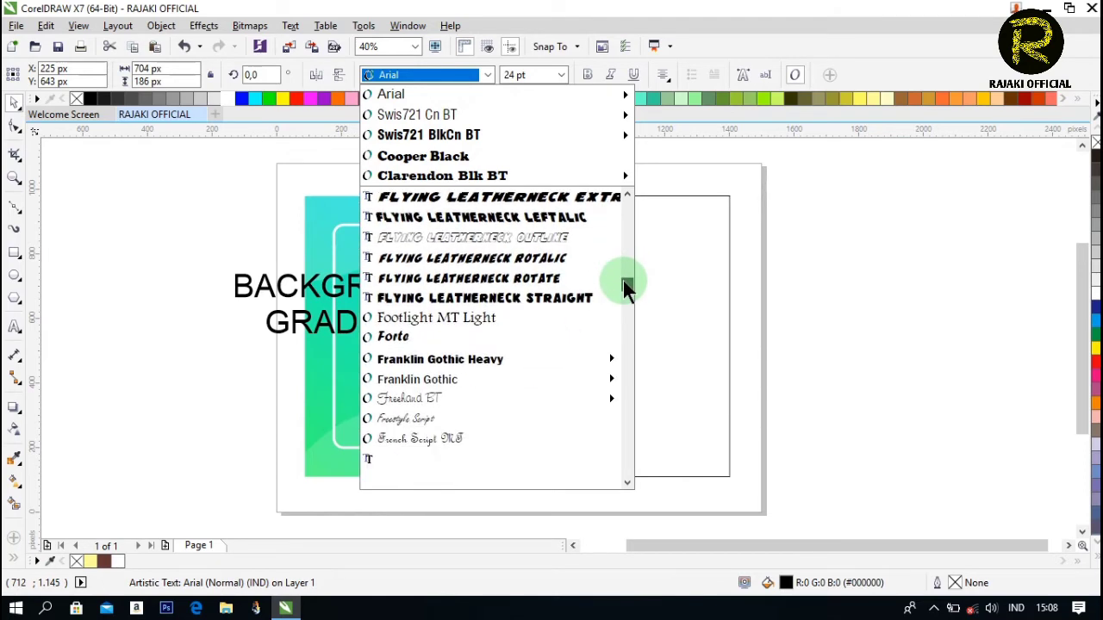
{"action": "left_click", "coordinate": [446, 338]}
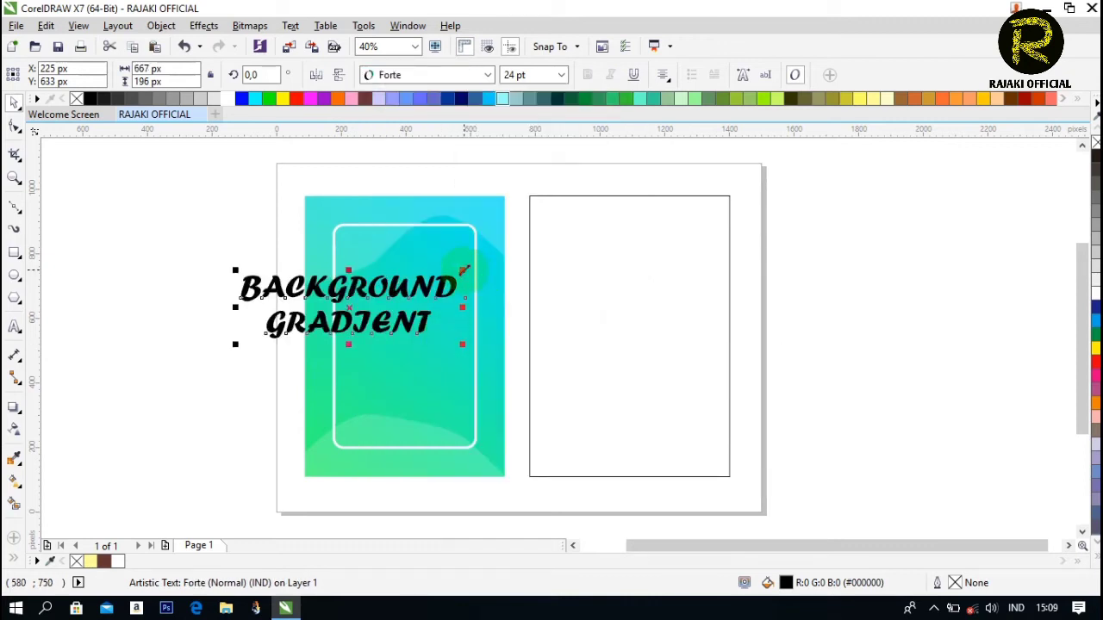
Scale the text down to about 375 by 110 px and place it inside the white frame at about X 390 px, Y 570 px
{"action": "left_click_drag", "start_coordinate": [463, 270], "coordinate": [451, 278]}
{"action": "left_click_drag", "start_coordinate": [351, 308], "coordinate": [403, 329]}
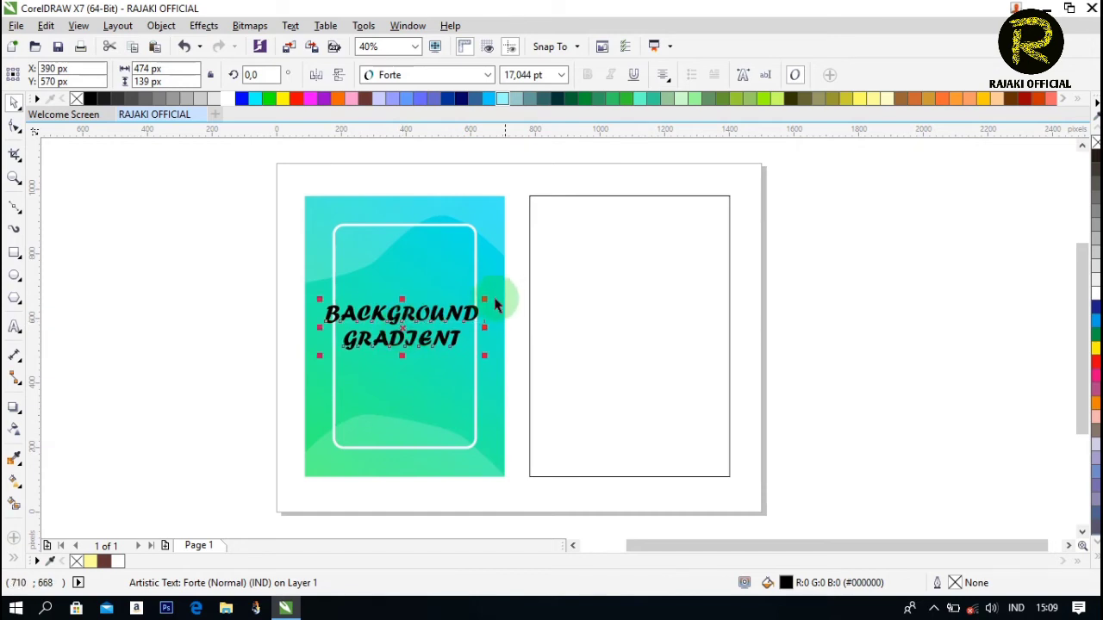
{"action": "left_click_drag", "start_coordinate": [485, 299], "coordinate": [468, 304]}
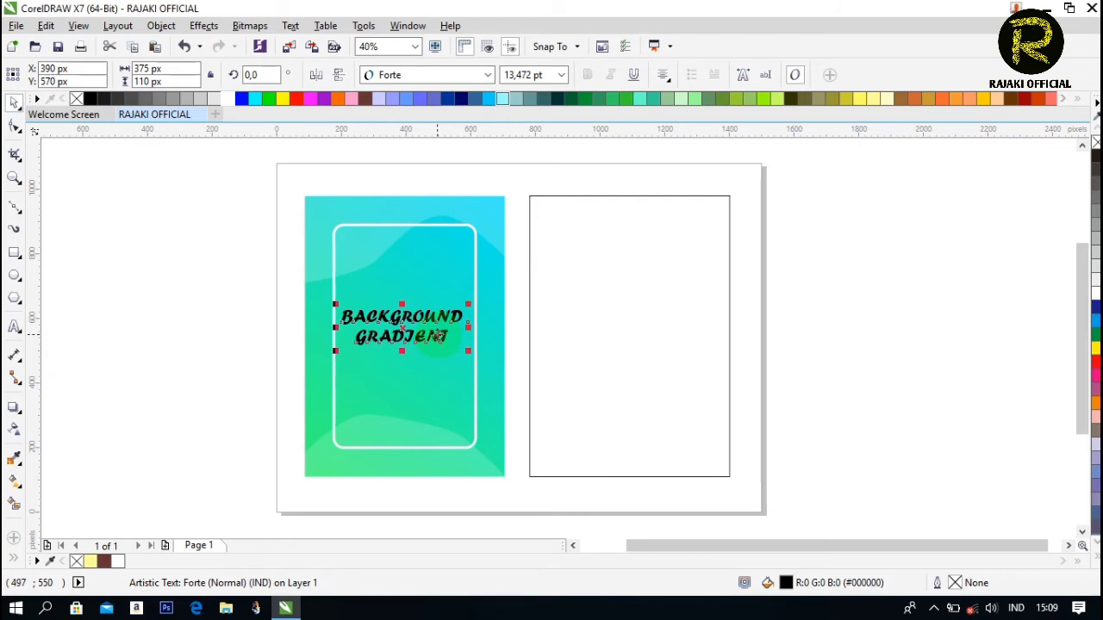
{"action": "left_click", "coordinate": [402, 328]}
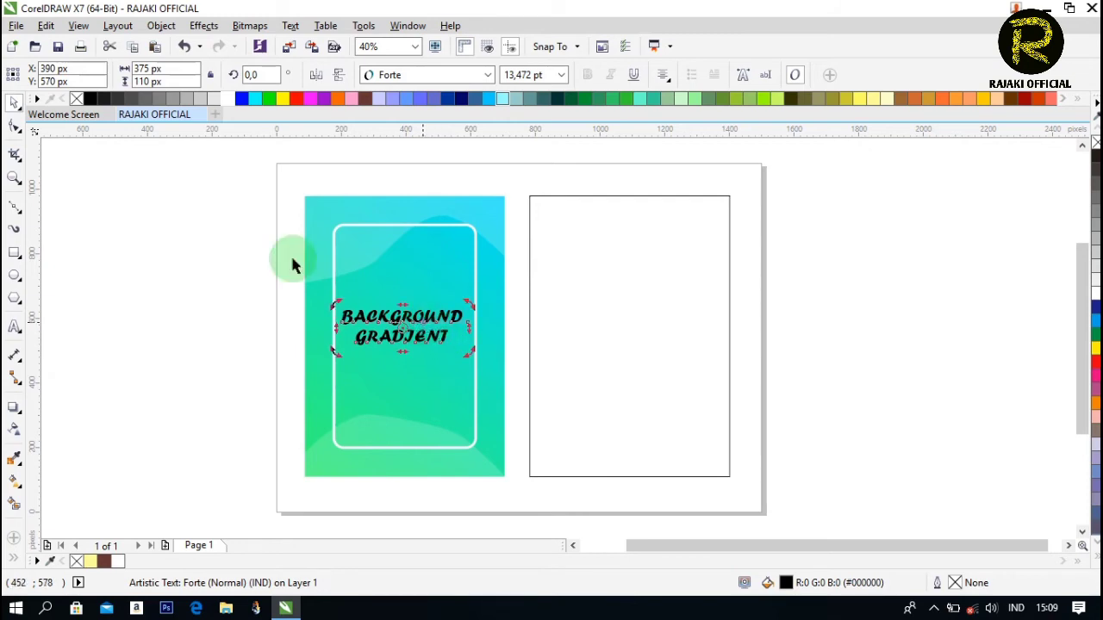
{"action": "left_click", "coordinate": [16, 327]}
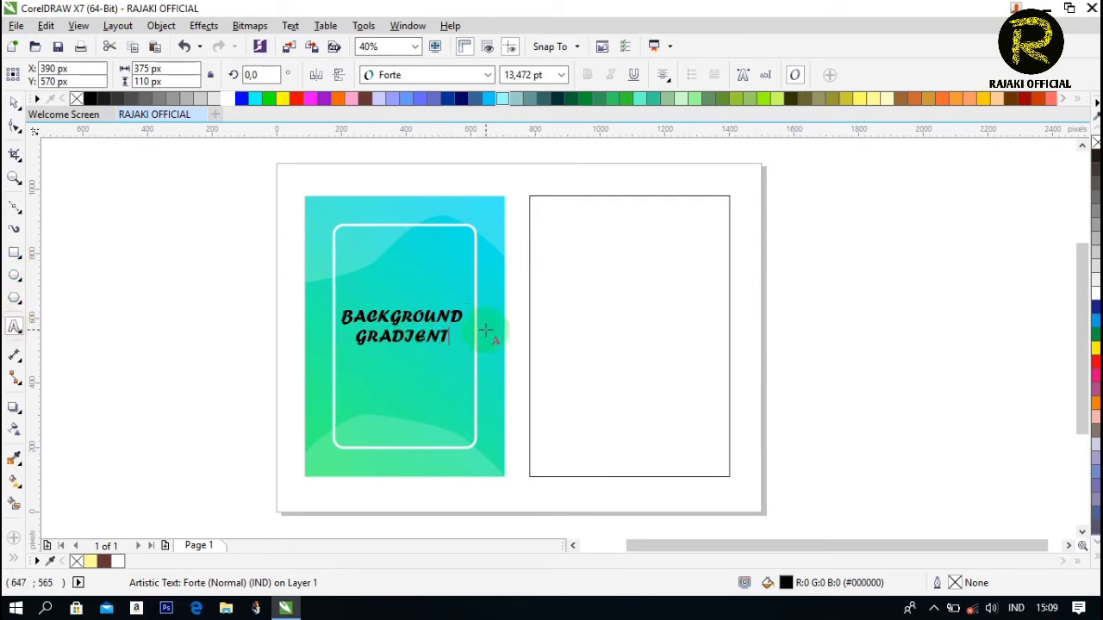
{"action": "left_click", "coordinate": [448, 336]}
{"action": "left_click_drag", "start_coordinate": [451, 336], "coordinate": [355, 339]}
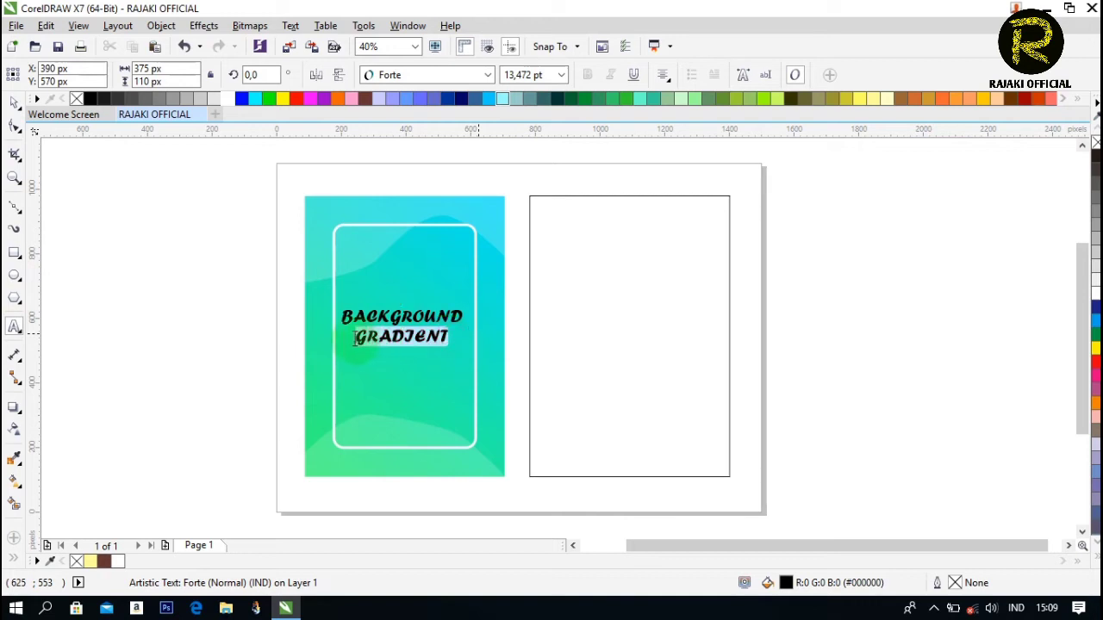
Fill the BACKGROUND GRADIENT text with white and deselect it
{"action": "left_click", "coordinate": [14, 103]}
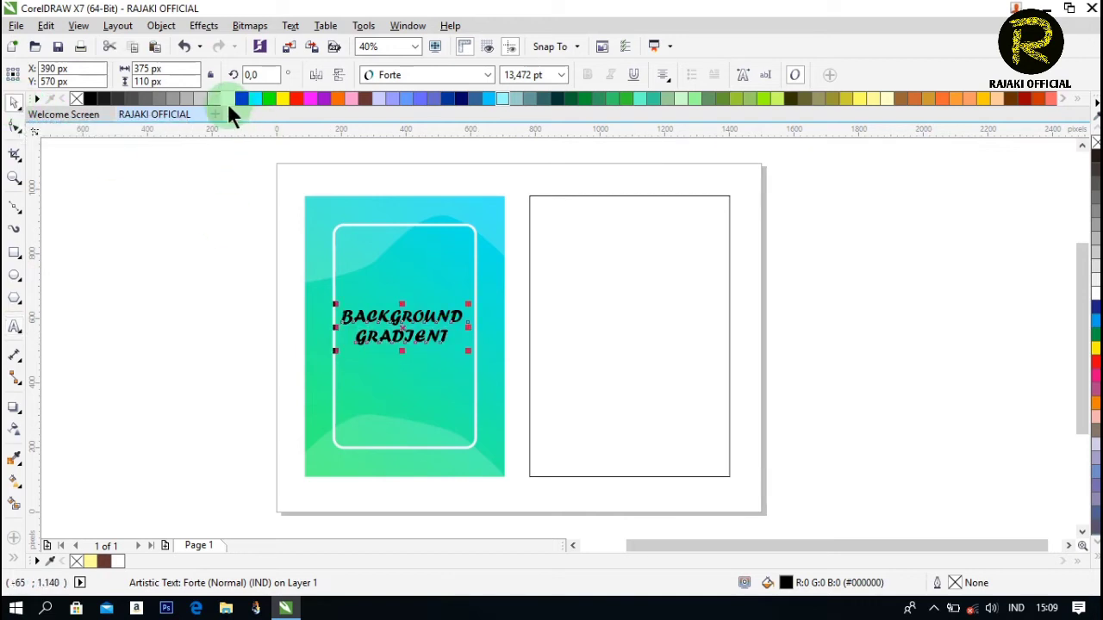
{"action": "left_click", "coordinate": [227, 96]}
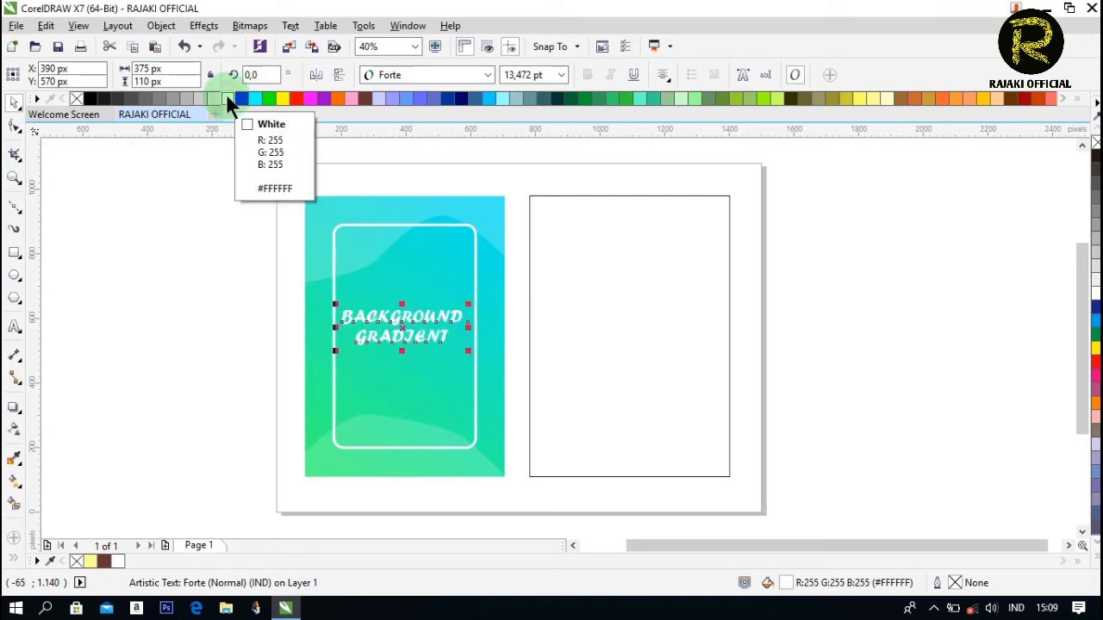
{"action": "left_click", "coordinate": [159, 241]}
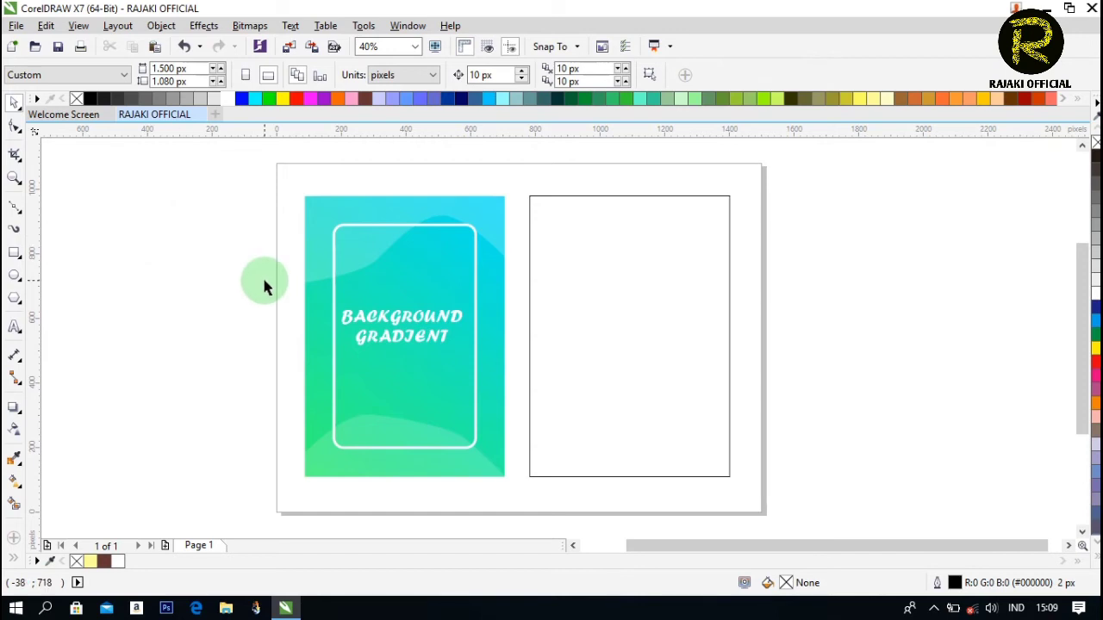
Apply a linear fountain fill running from bottom to top of the empty rectangle, with its bottom colour set to orange #FF963B
{"action": "left_click", "coordinate": [530, 197]}
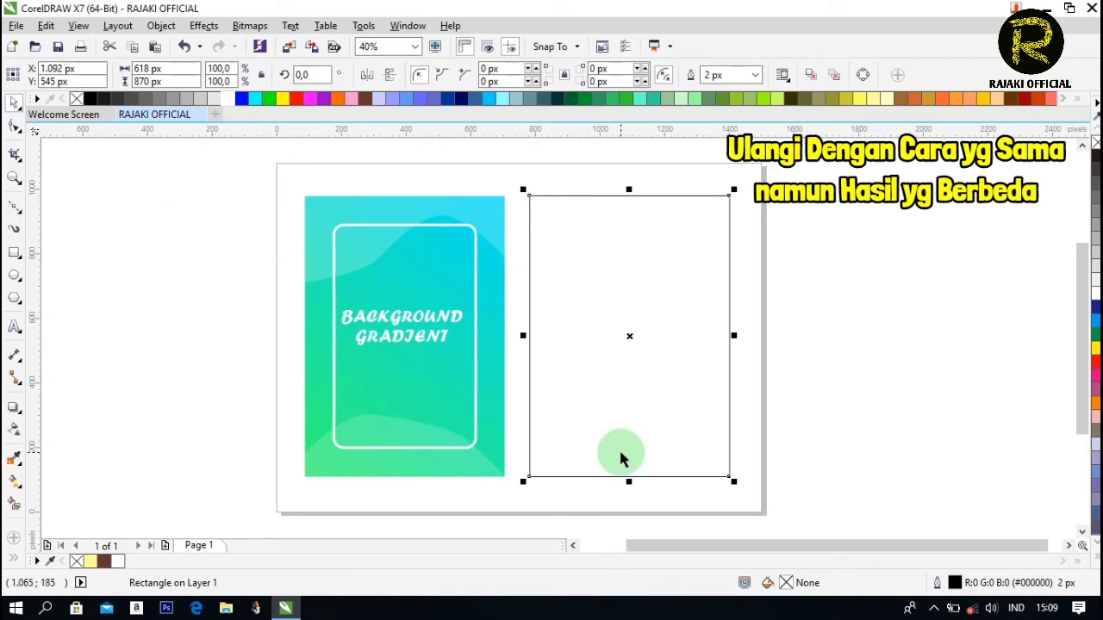
{"action": "left_click", "coordinate": [16, 483]}
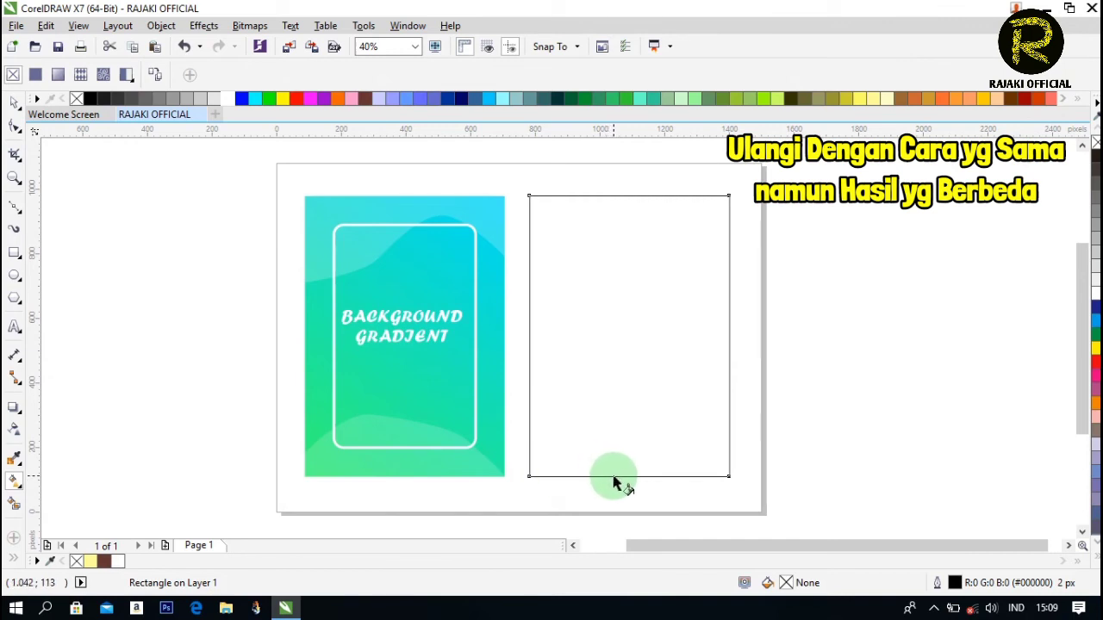
{"action": "left_click_drag", "start_coordinate": [613, 476], "coordinate": [649, 195]}
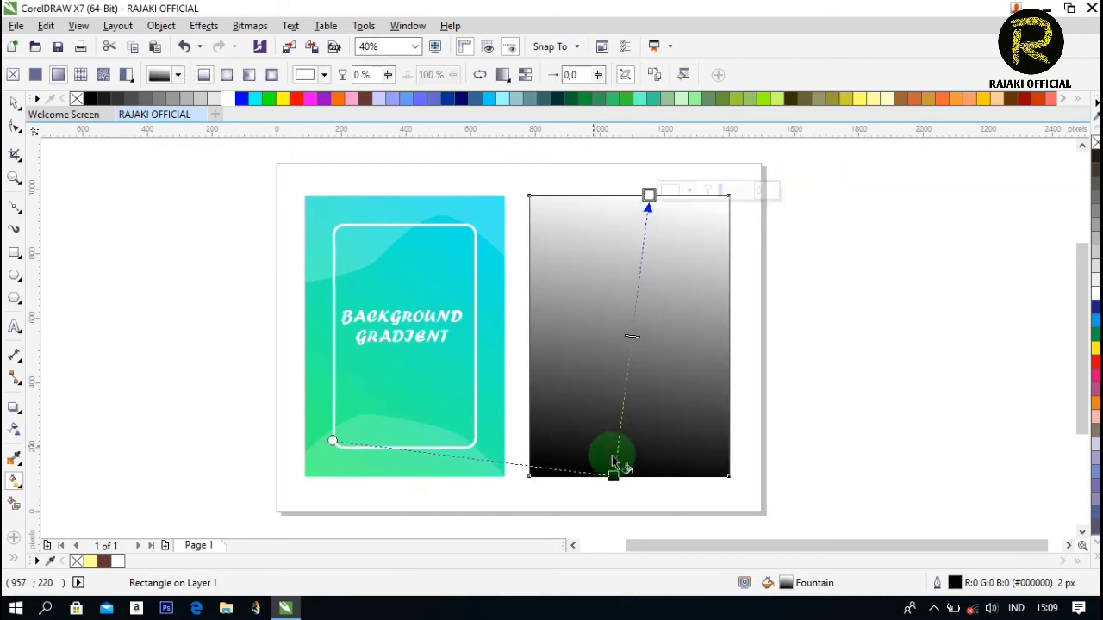
{"action": "left_click", "coordinate": [613, 476]}
{"action": "left_click", "coordinate": [653, 468]}
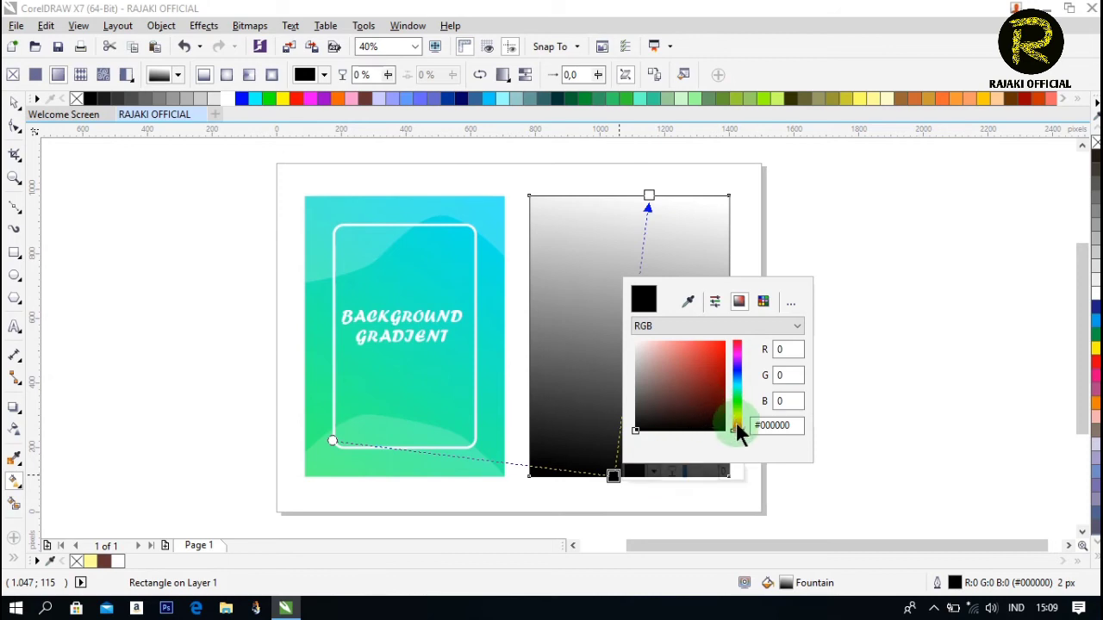
{"action": "left_click", "coordinate": [736, 421]}
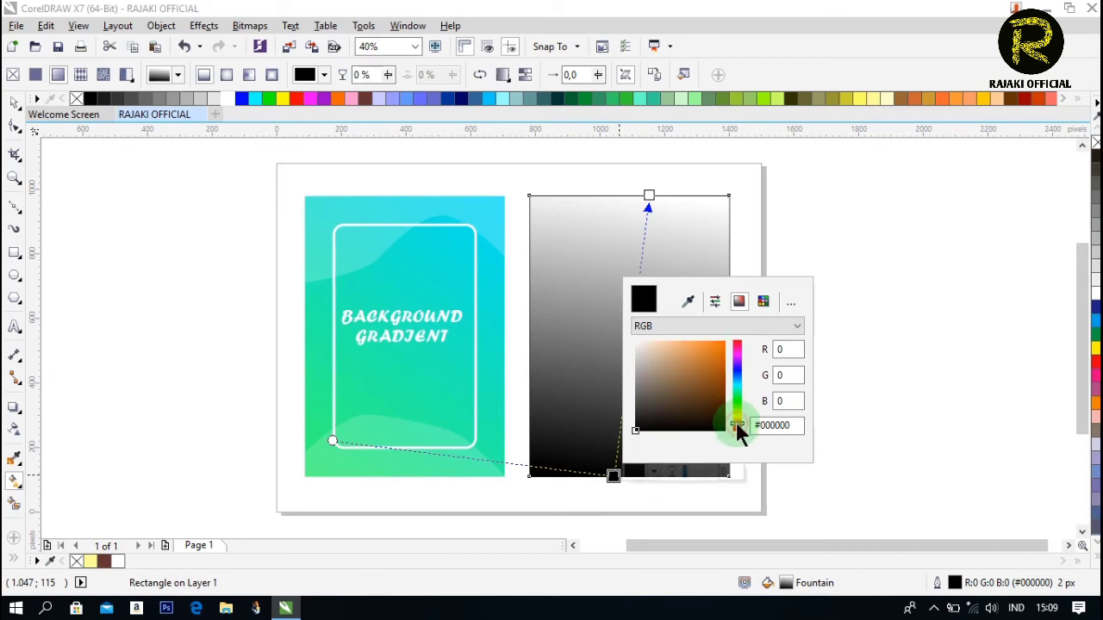
{"action": "left_click", "coordinate": [704, 342]}
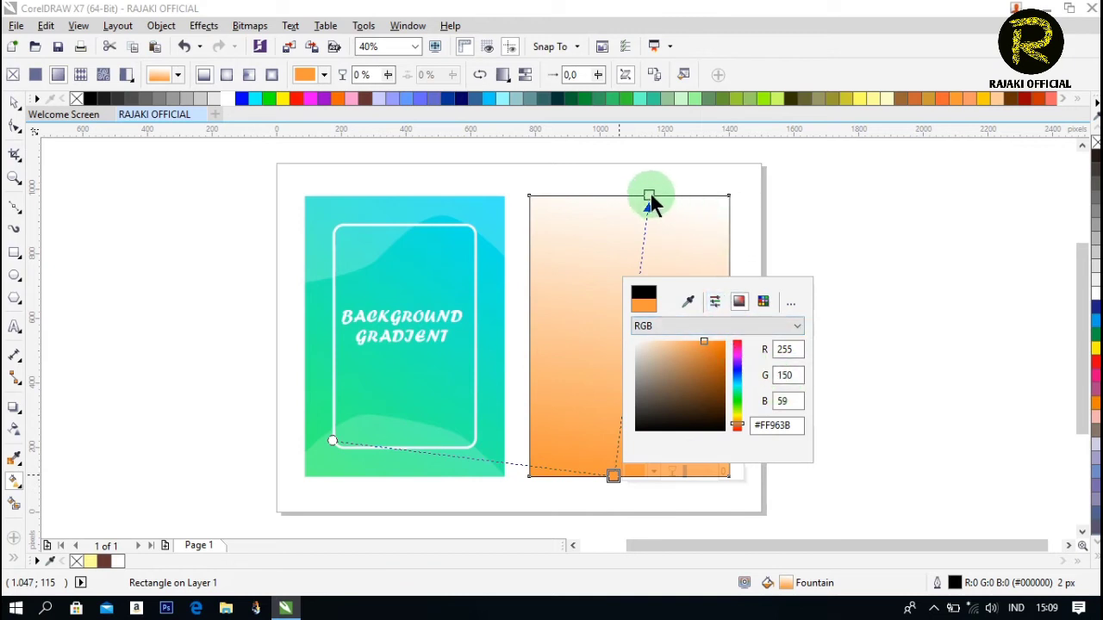
Set the colour at the upper end of the orange panel's gradient to yellow #FCF00D
{"action": "left_click", "coordinate": [650, 197]}
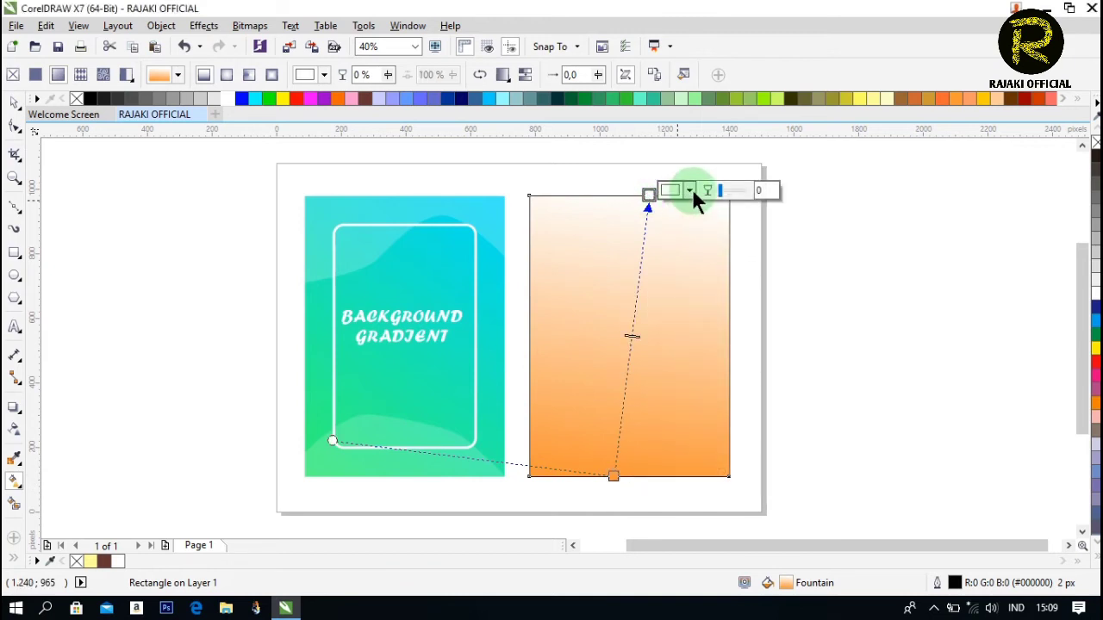
{"action": "left_click", "coordinate": [691, 192]}
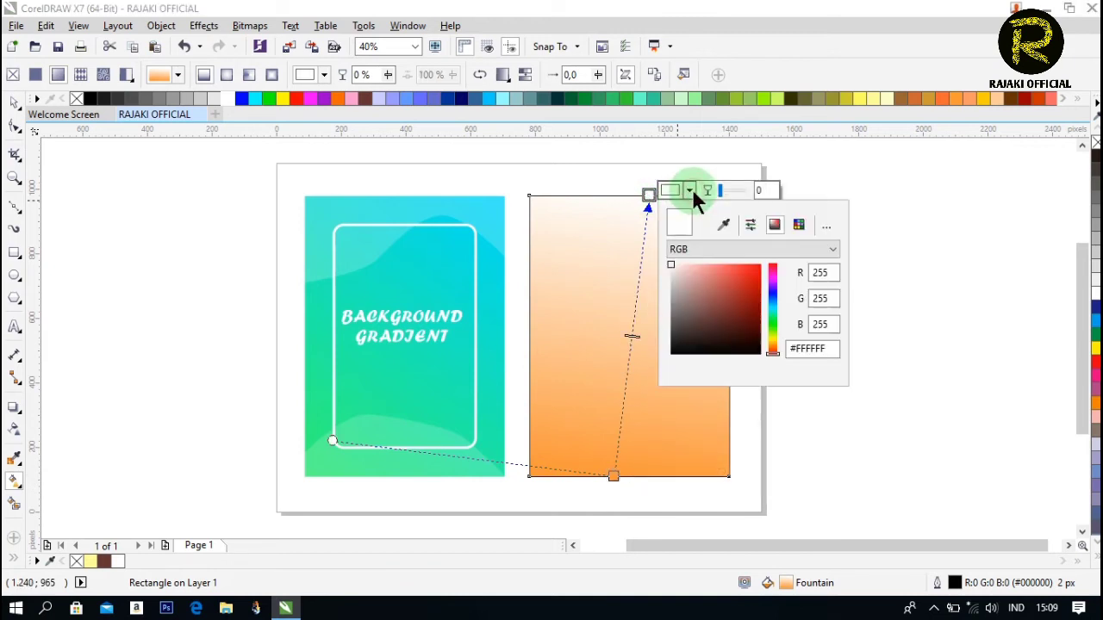
{"action": "left_click", "coordinate": [773, 340]}
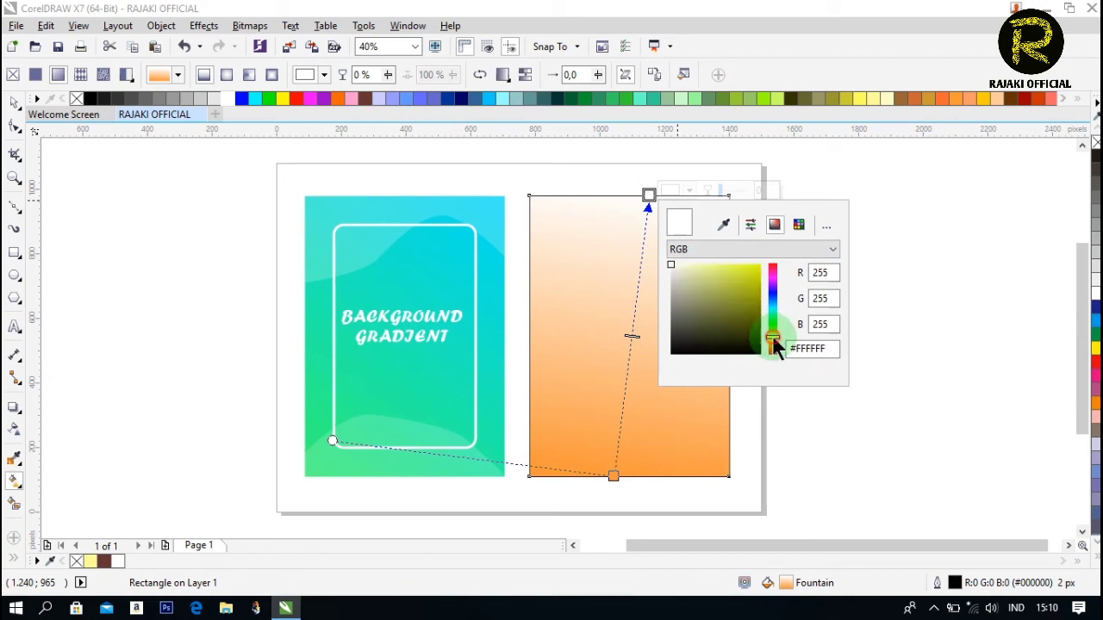
{"action": "left_click", "coordinate": [731, 264]}
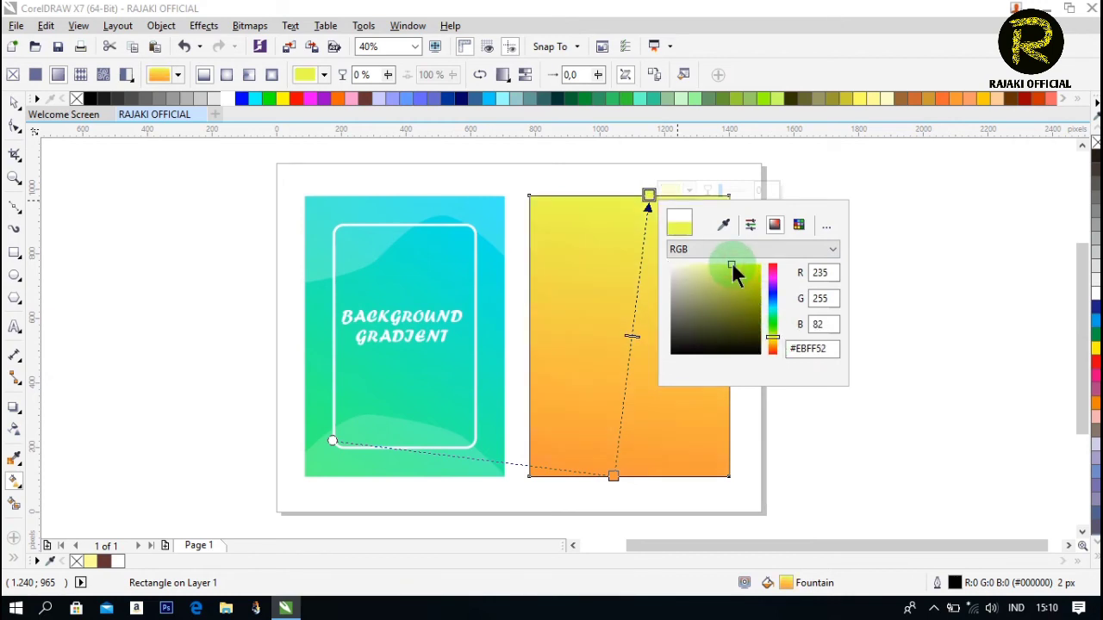
{"action": "left_click", "coordinate": [774, 341]}
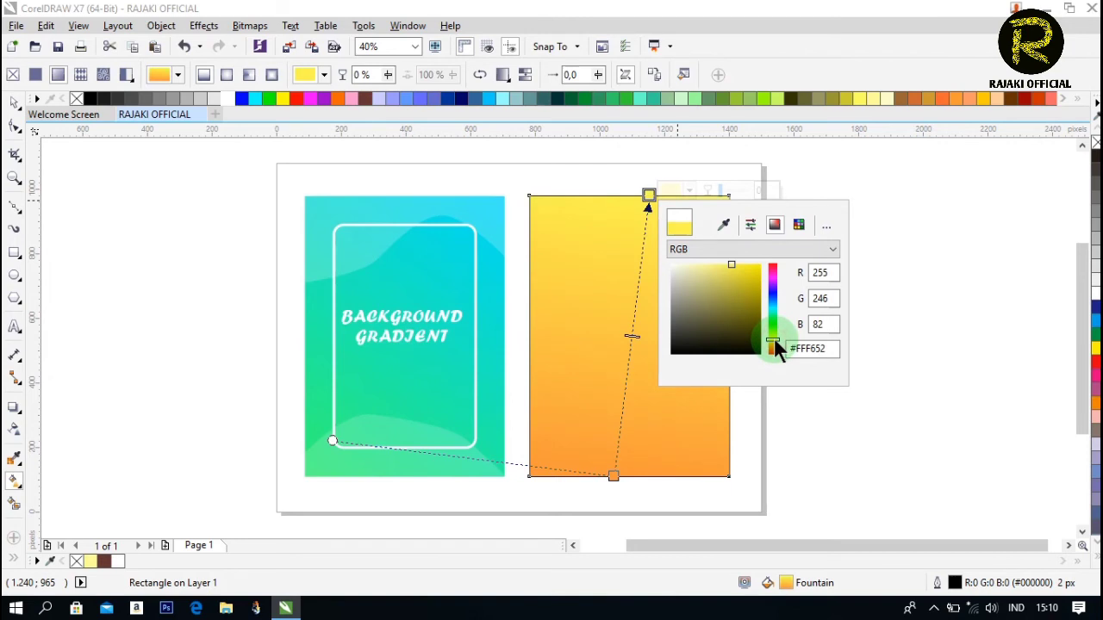
{"action": "left_click", "coordinate": [756, 267]}
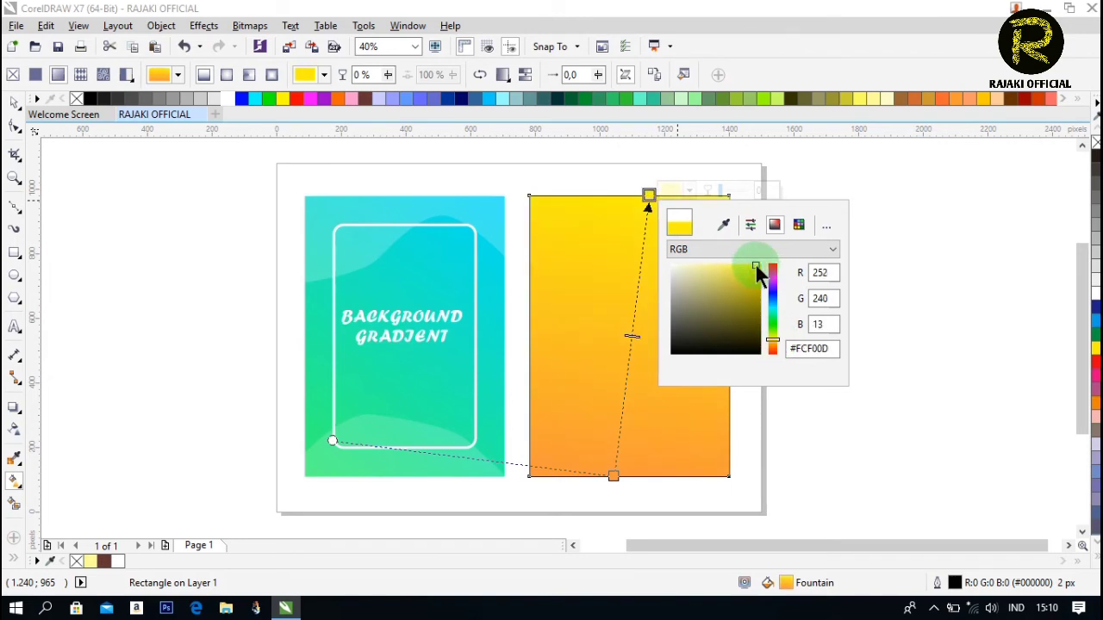
Change the upper colour of the orange panel's gradient to the lemon yellow #EEFF05
{"action": "left_click", "coordinate": [758, 264]}
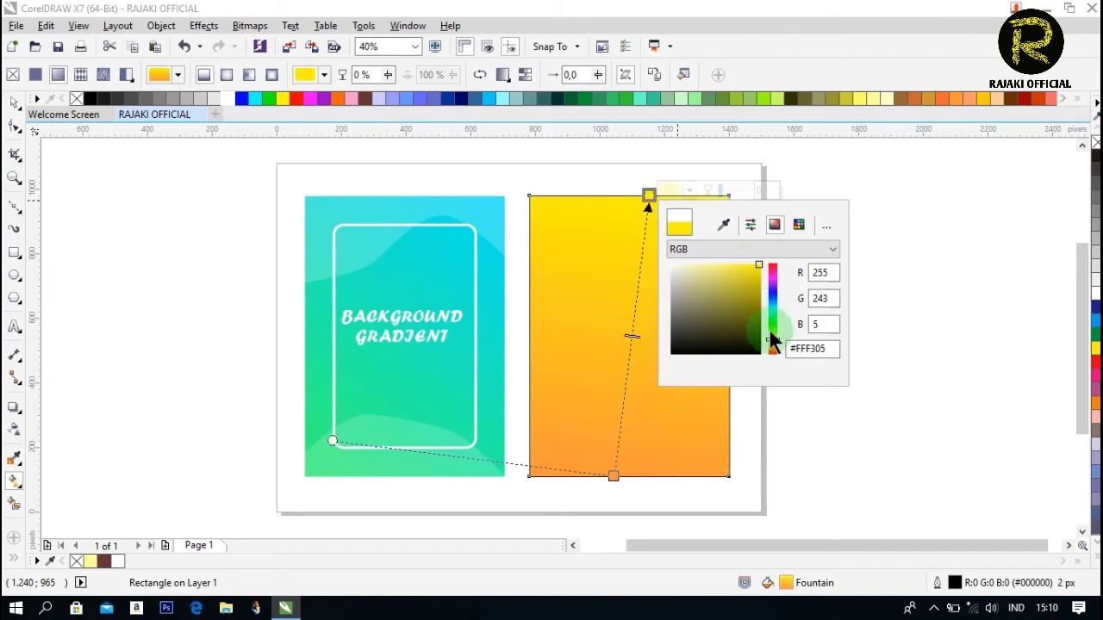
{"action": "left_click", "coordinate": [773, 338]}
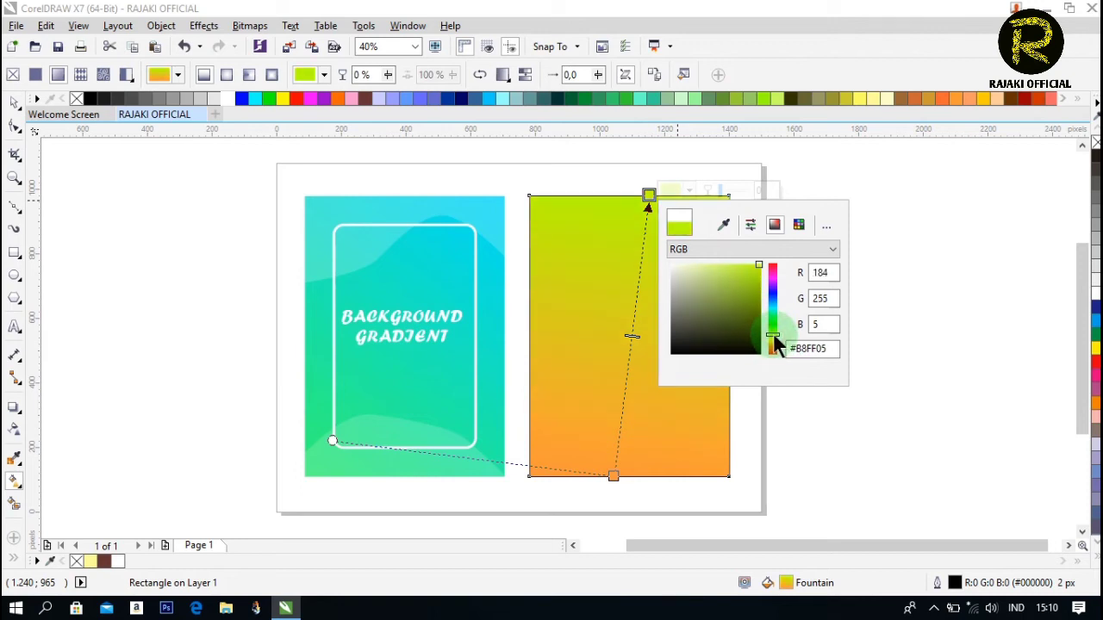
{"action": "left_click", "coordinate": [773, 339]}
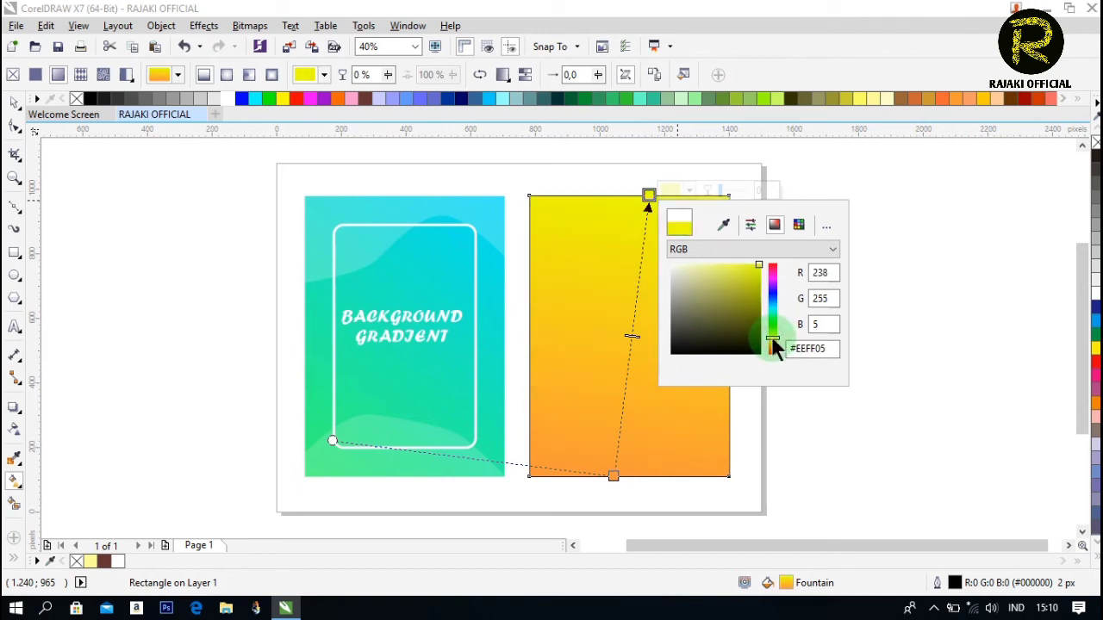
{"action": "left_click", "coordinate": [15, 102]}
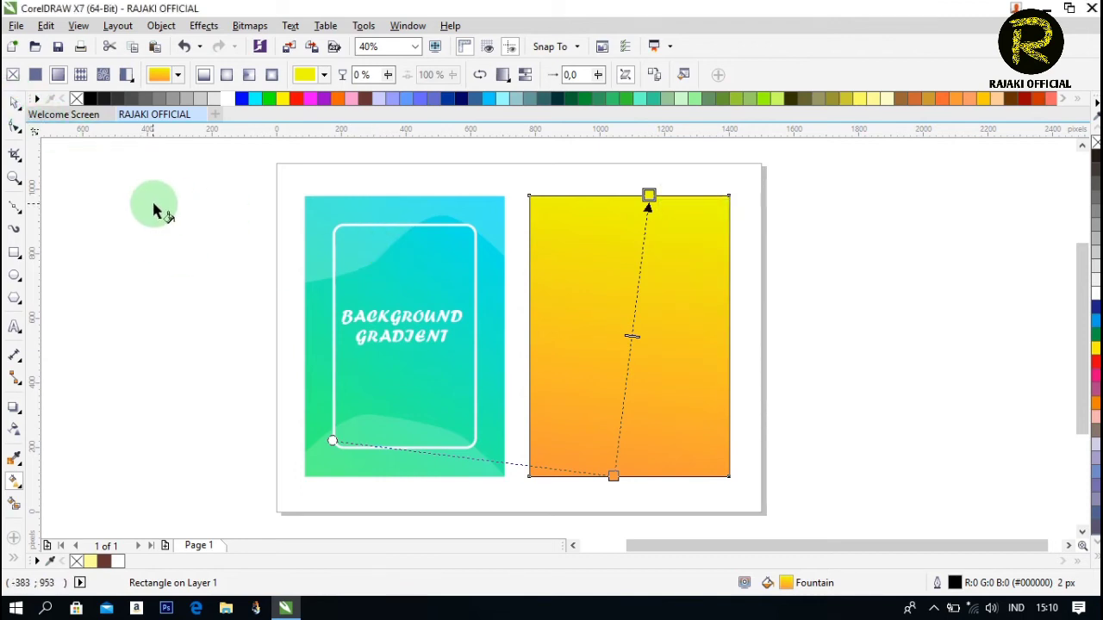
Remove the outline of the orange-yellow panel and deselect it
{"action": "left_click", "coordinate": [15, 103]}
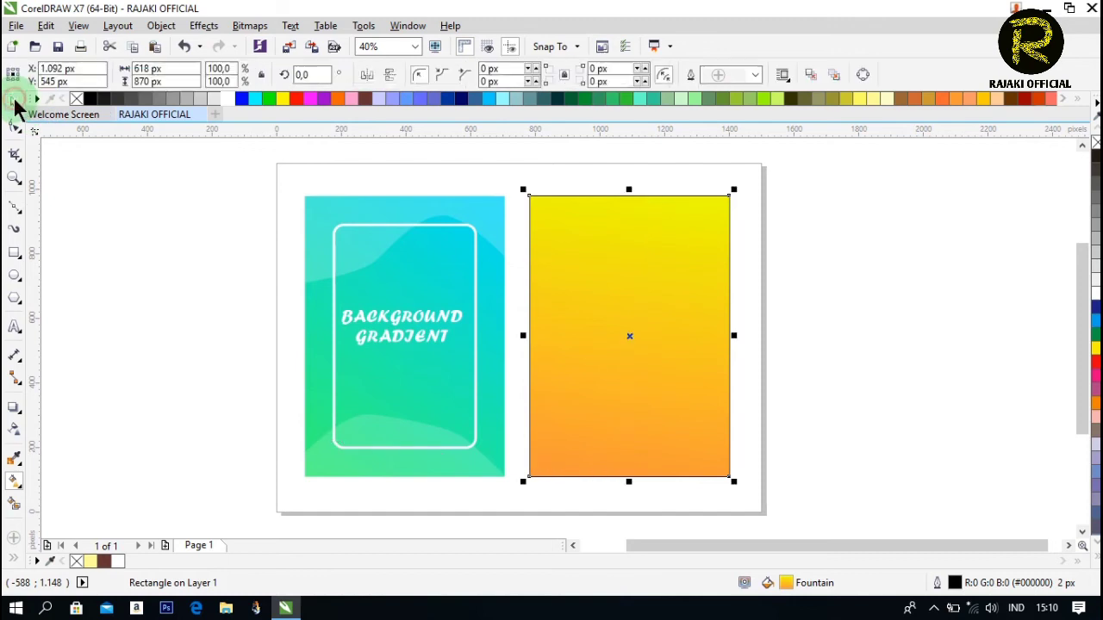
{"action": "right_click", "coordinate": [76, 99]}
{"action": "left_click", "coordinate": [153, 212]}
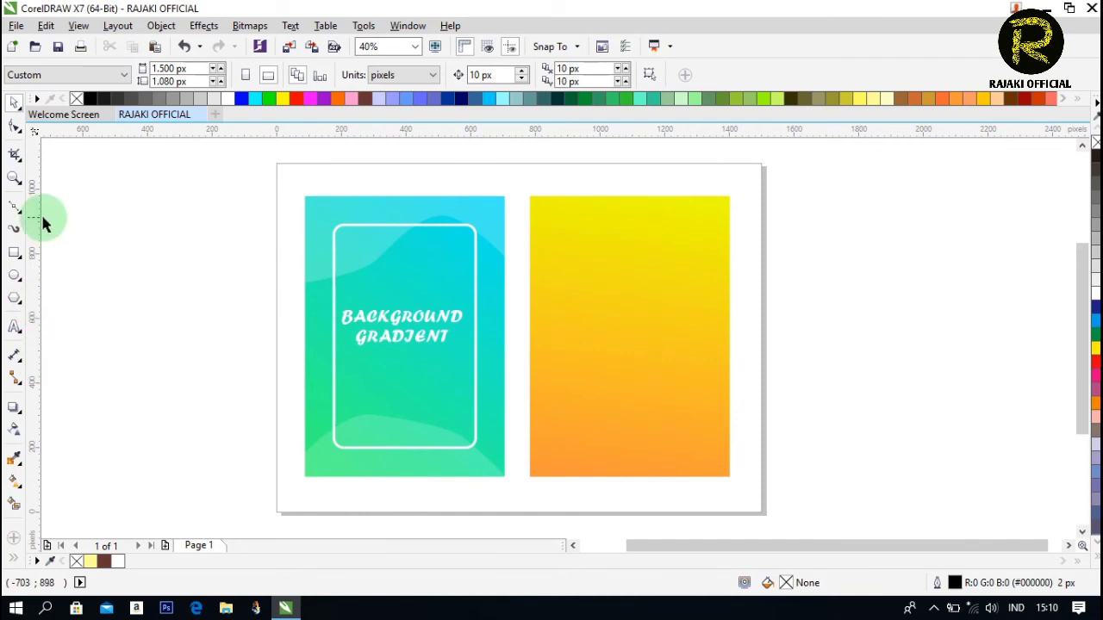
Draw a closed U-shaped Bezier curve about 678 by 603 px, dipping from above the orange-yellow panel down past its middle
{"action": "left_click", "coordinate": [13, 207]}
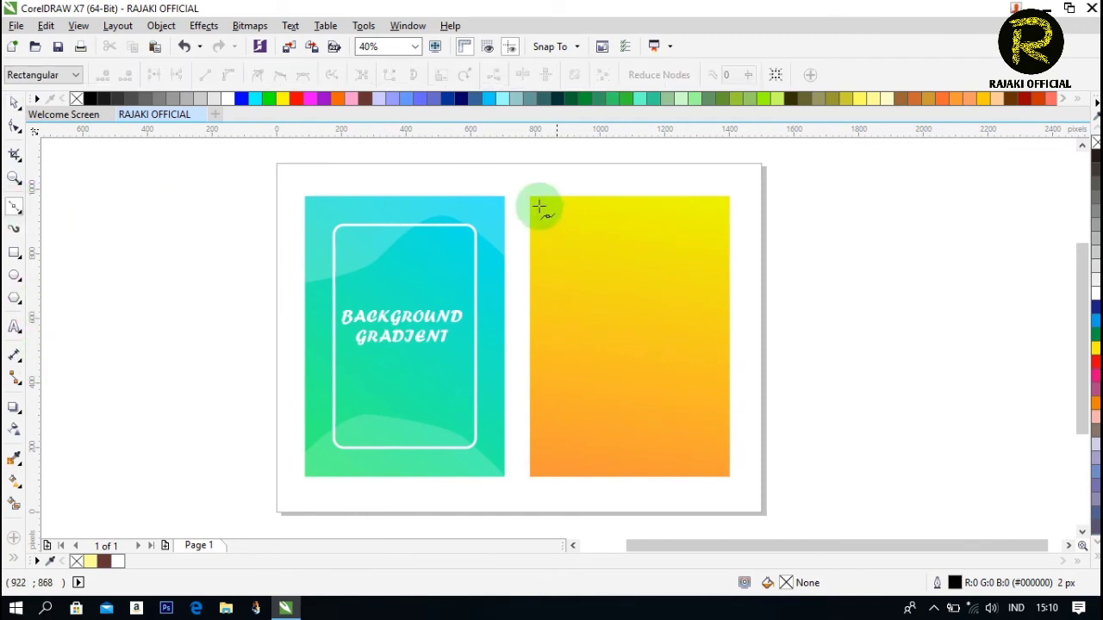
{"action": "left_click", "coordinate": [514, 177]}
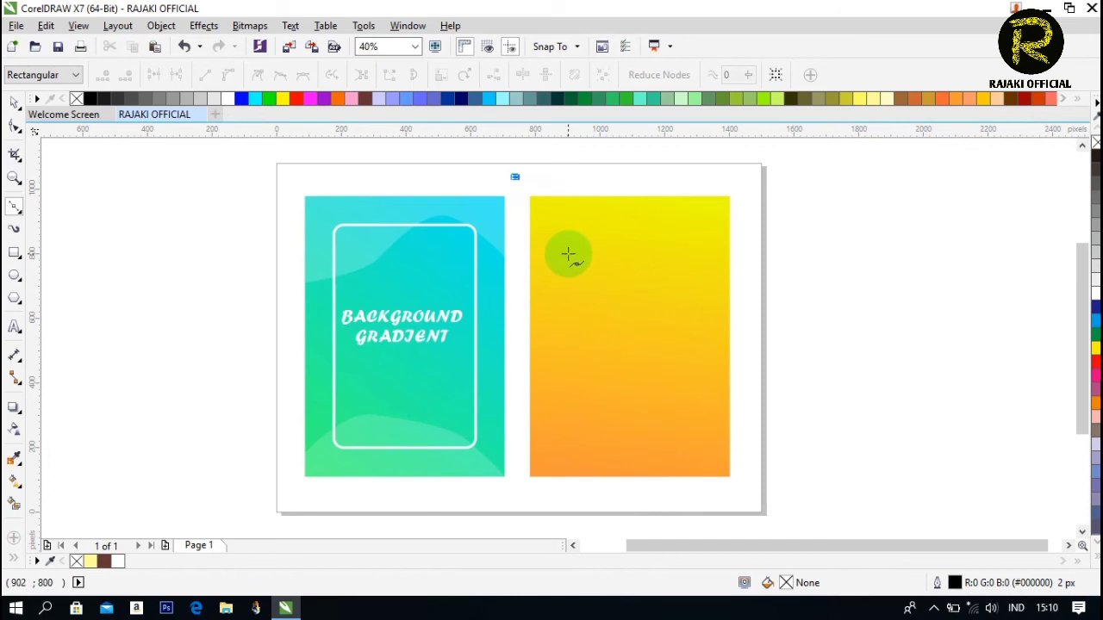
{"action": "left_click", "coordinate": [596, 308]}
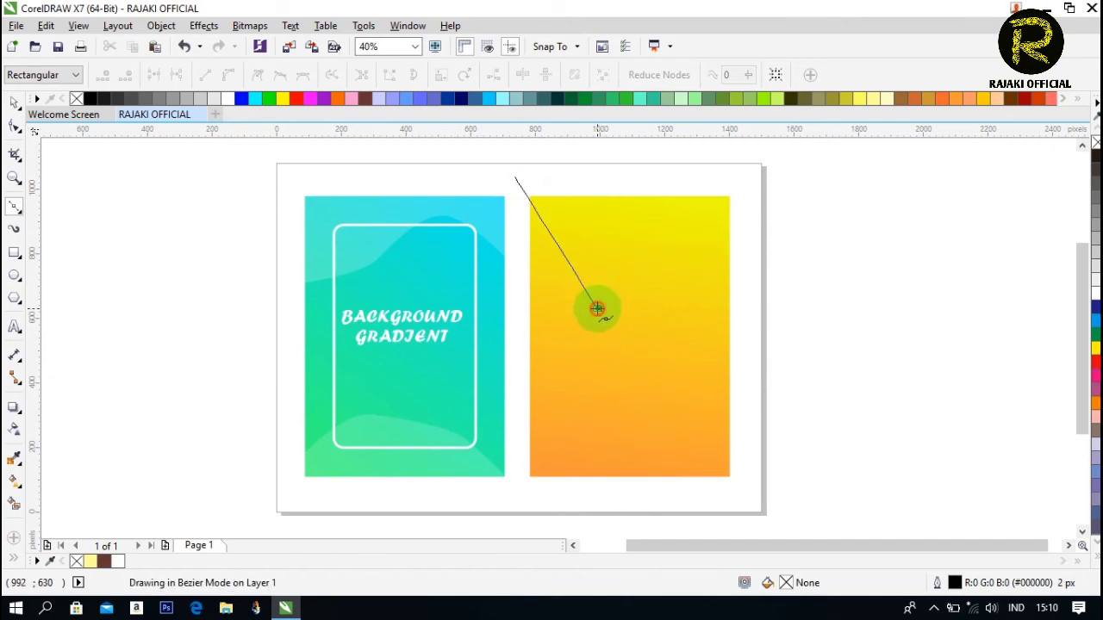
{"action": "left_click_drag", "start_coordinate": [596, 308], "coordinate": [586, 342]}
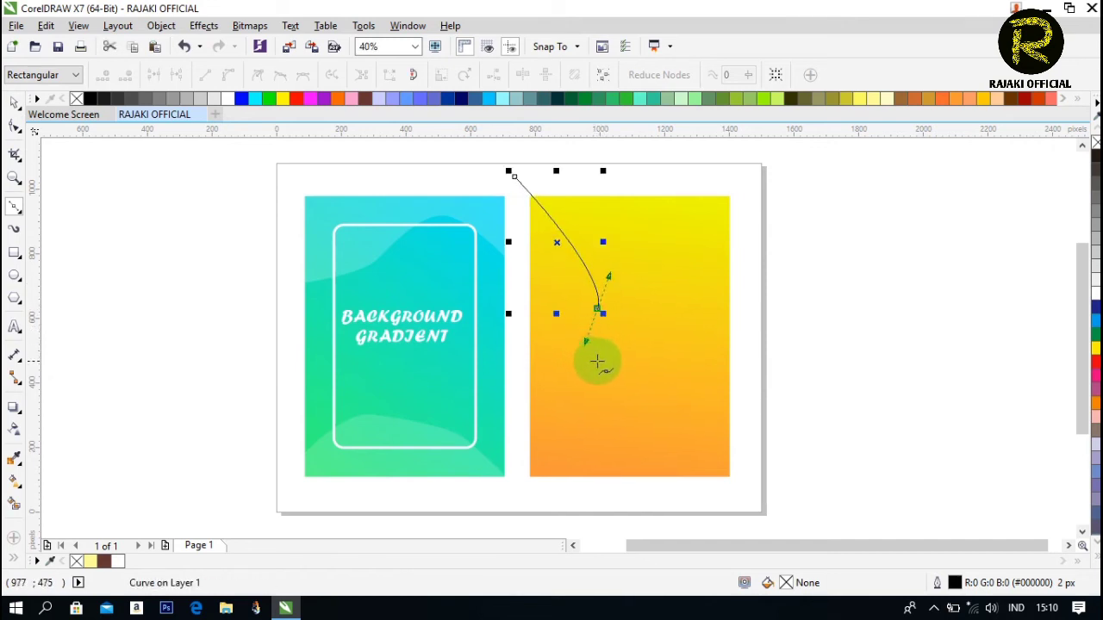
{"action": "left_click_drag", "start_coordinate": [611, 370], "coordinate": [676, 276]}
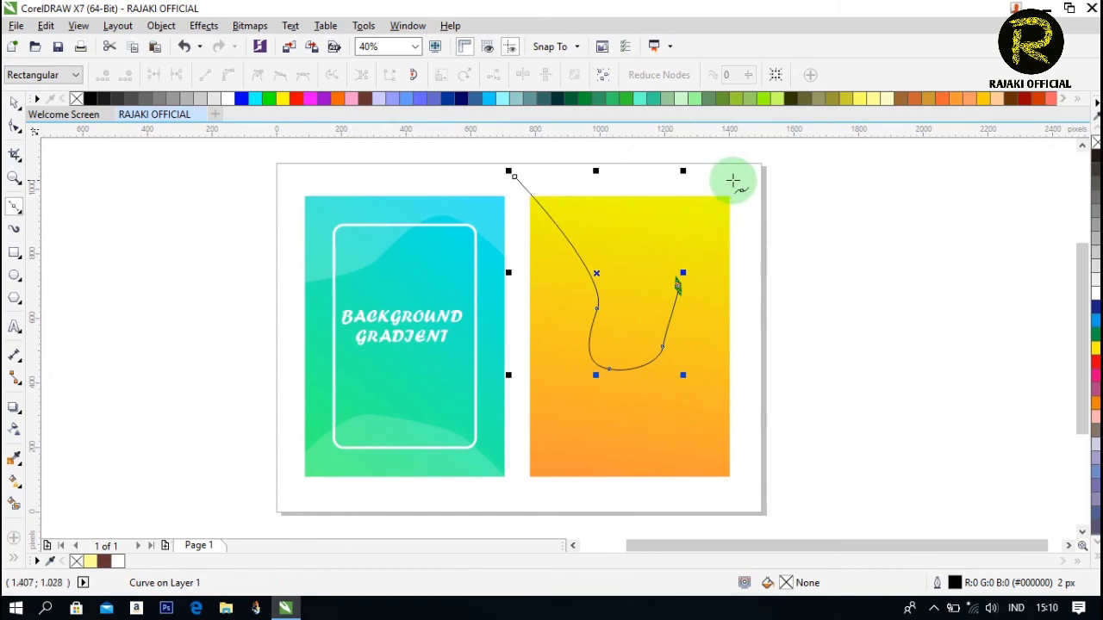
{"action": "left_click_drag", "start_coordinate": [731, 180], "coordinate": [755, 173]}
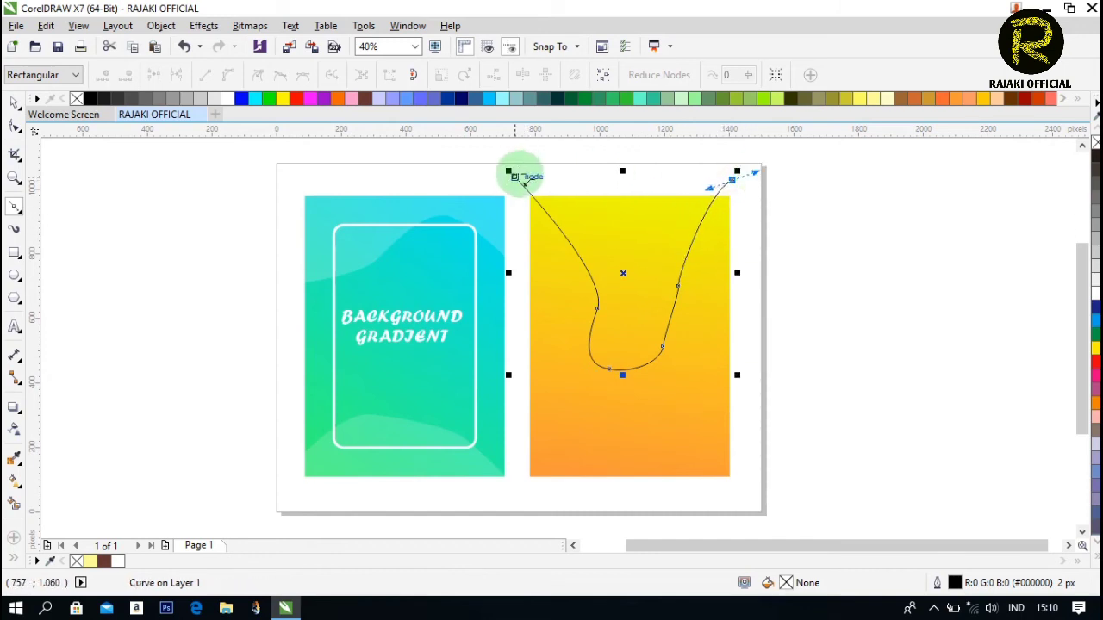
{"action": "left_click", "coordinate": [514, 176]}
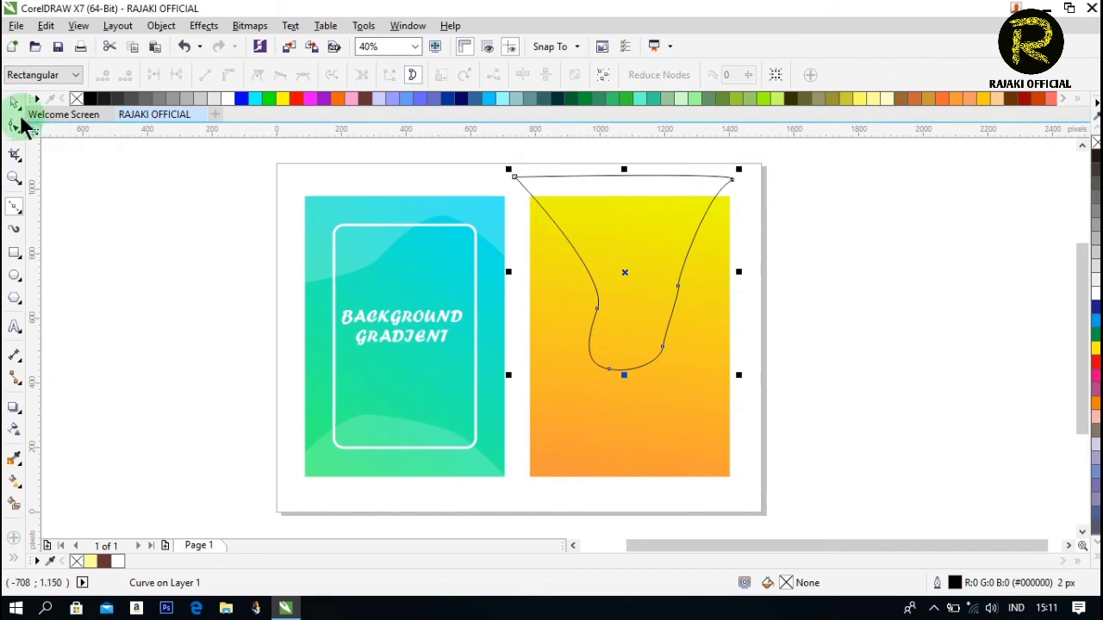
Intersect the U-shaped curve with the orange-yellow panel and delete the original curve
{"action": "left_click", "coordinate": [12, 103]}
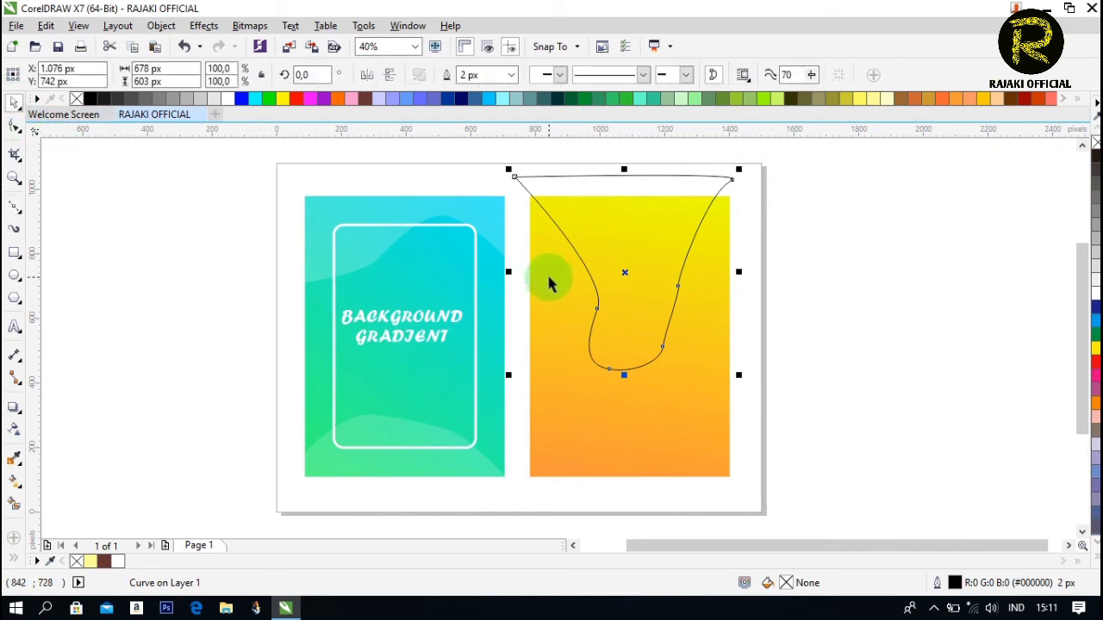
{"action": "left_click", "coordinate": [550, 281], "text": "shift"}
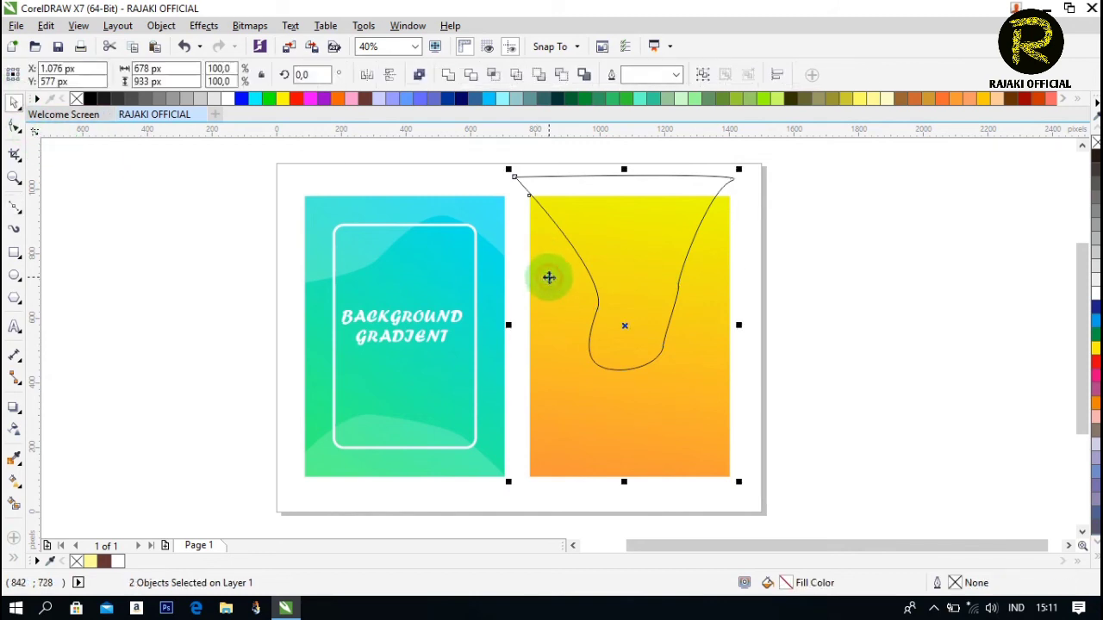
{"action": "left_click", "coordinate": [497, 75]}
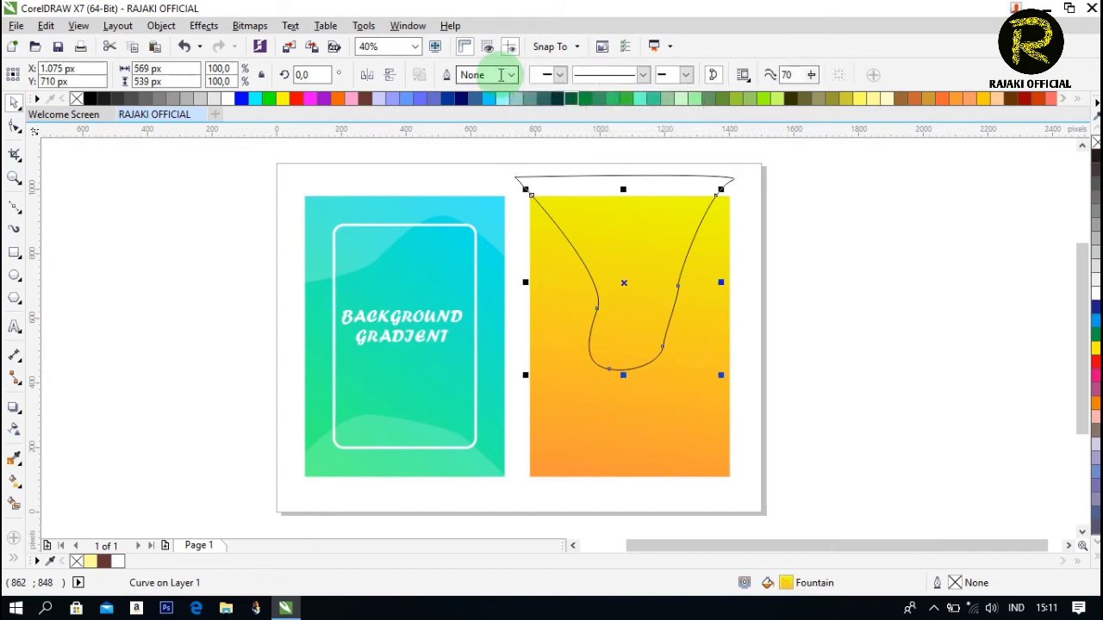
{"action": "left_click", "coordinate": [682, 179]}
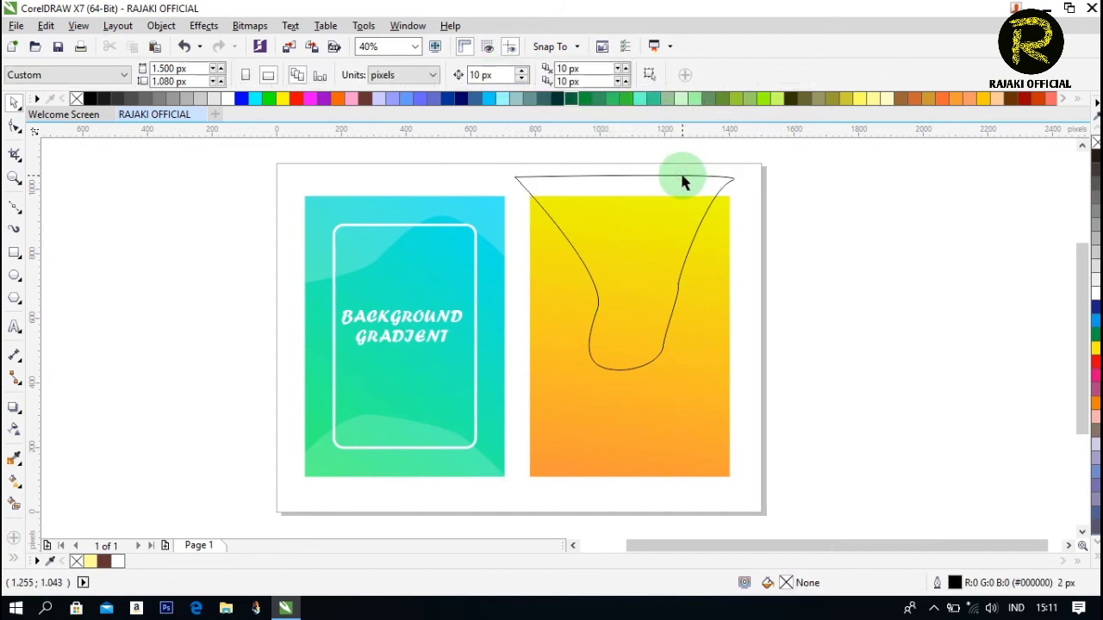
{"action": "left_click", "coordinate": [682, 177]}
{"action": "left_click_drag", "start_coordinate": [682, 175], "coordinate": [931, 216]}
{"action": "key", "text": "Delete"}
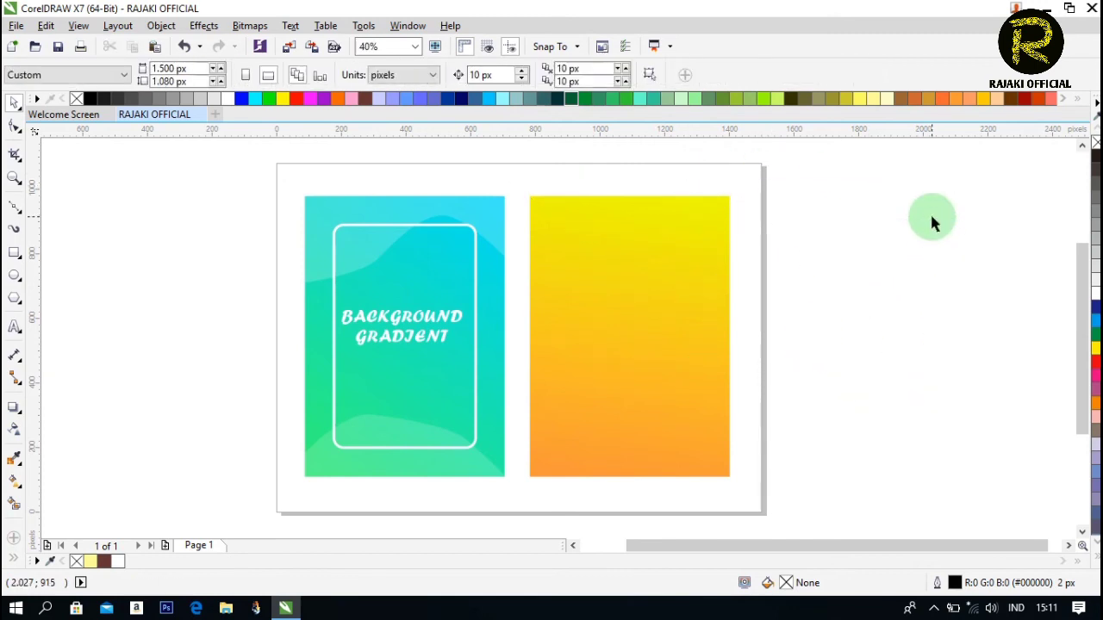
Fill the intersected U shape with white, give it a uniform transparency of 80, and deselect it
{"action": "left_click", "coordinate": [631, 230]}
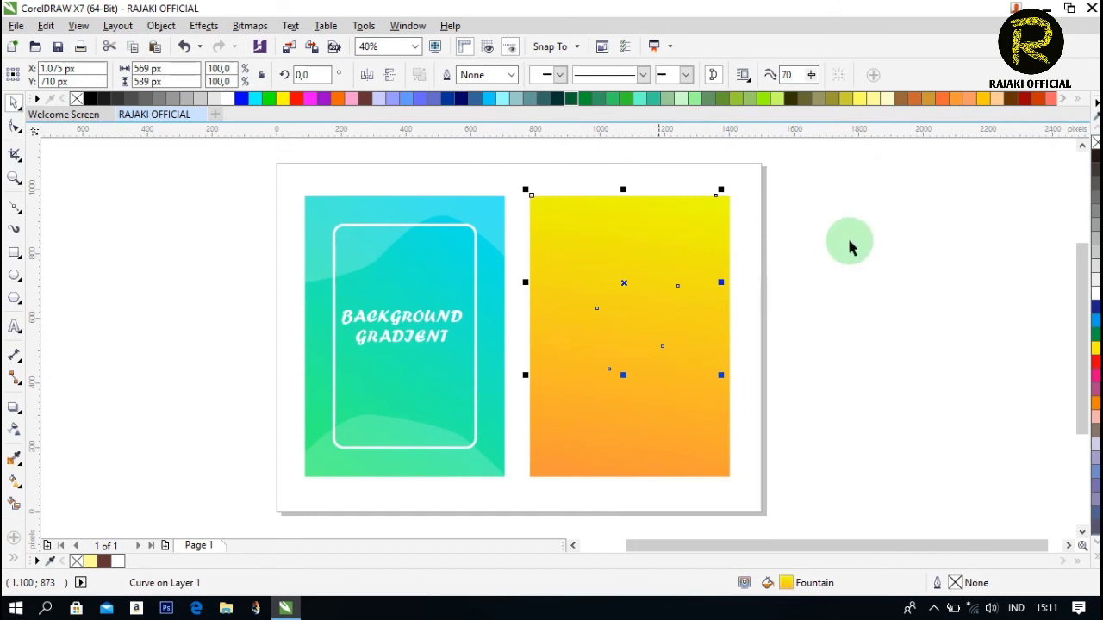
{"action": "left_click", "coordinate": [1092, 297]}
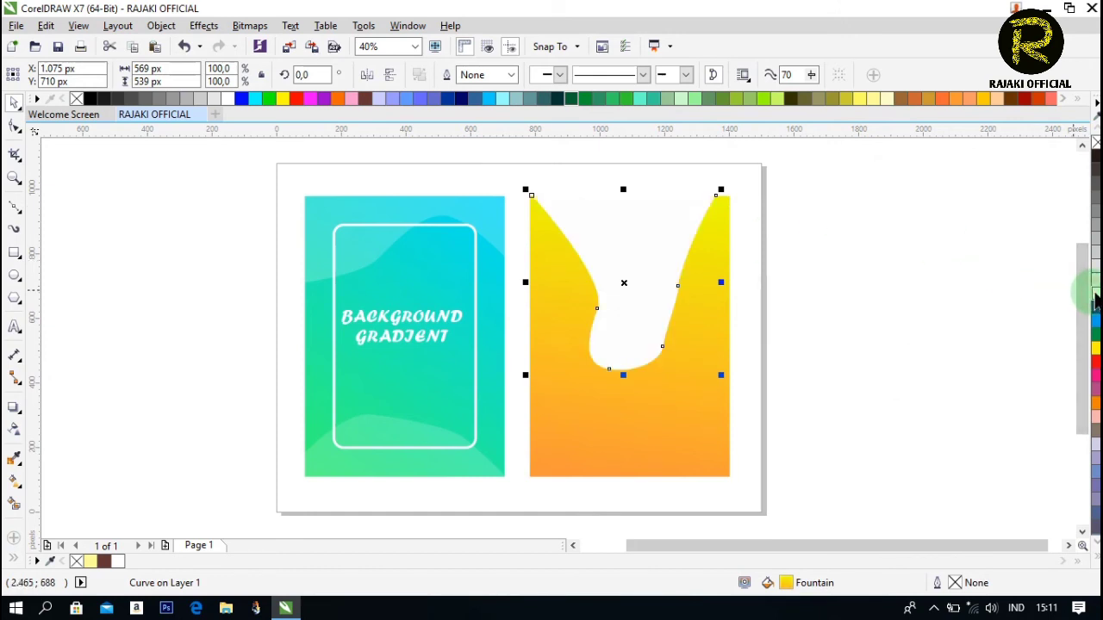
{"action": "left_click", "coordinate": [14, 428]}
{"action": "left_click_drag", "start_coordinate": [647, 392], "coordinate": [641, 392]}
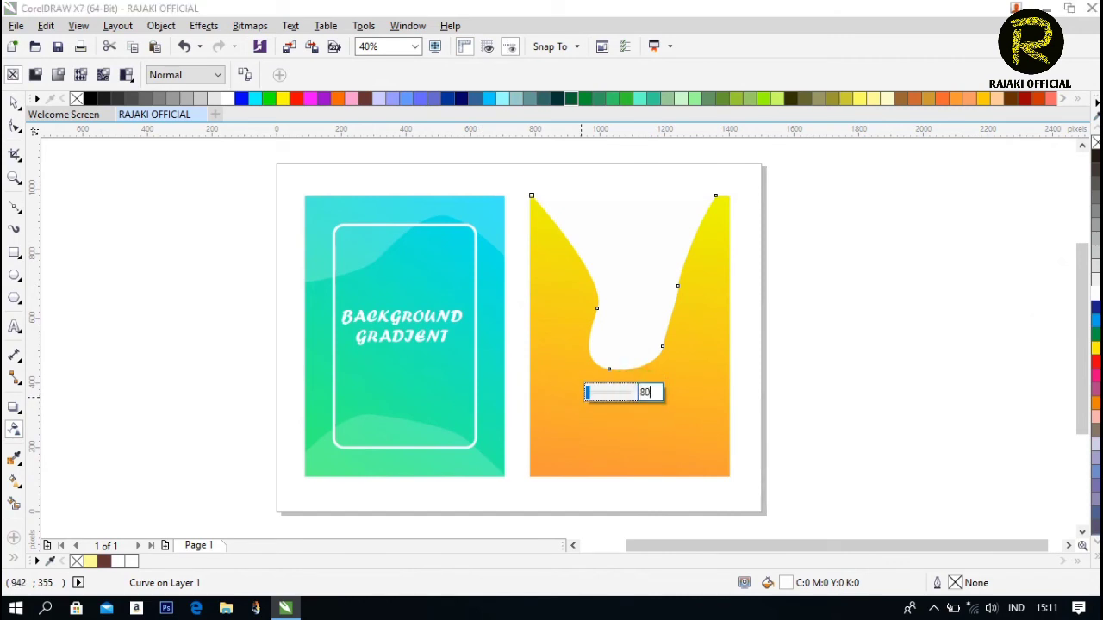
{"action": "type", "text": "80"}
{"action": "key", "text": "Return"}
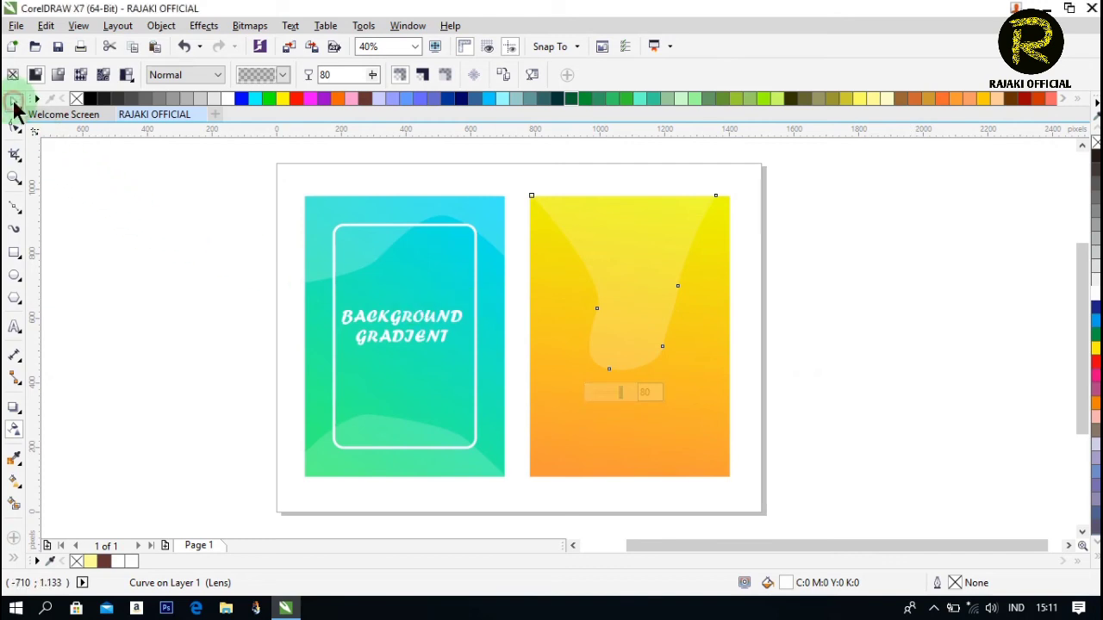
{"action": "left_click", "coordinate": [14, 103]}
{"action": "left_click", "coordinate": [77, 247]}
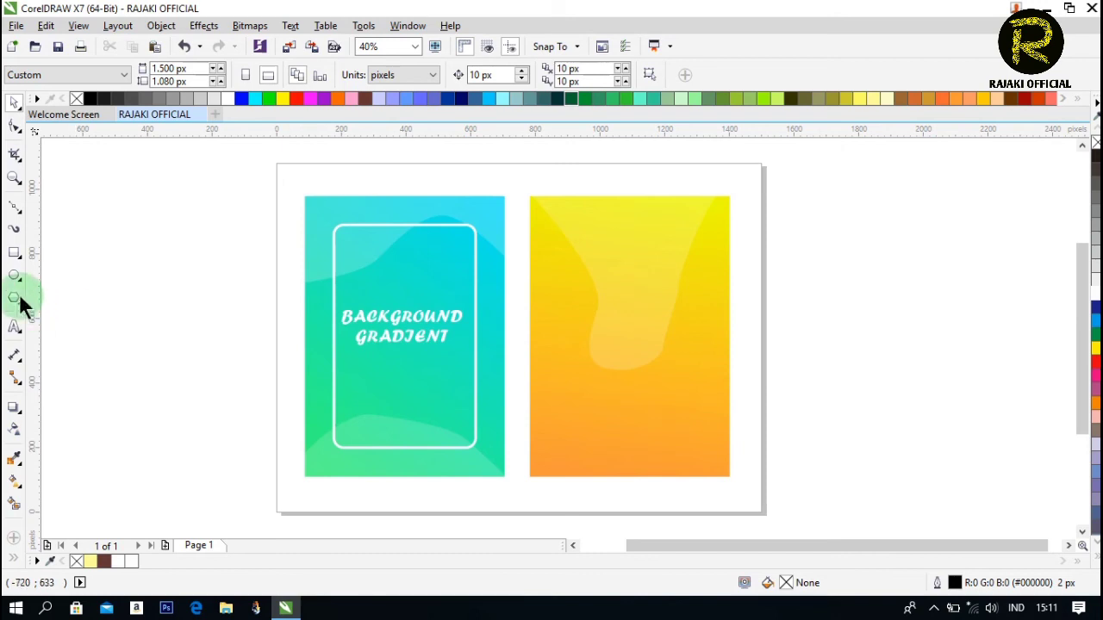
Draw a closed straight-edged zigzag with four peaks, about 647 by 445 px, across the lower edge of the orange-yellow panel
{"action": "left_click", "coordinate": [13, 211]}
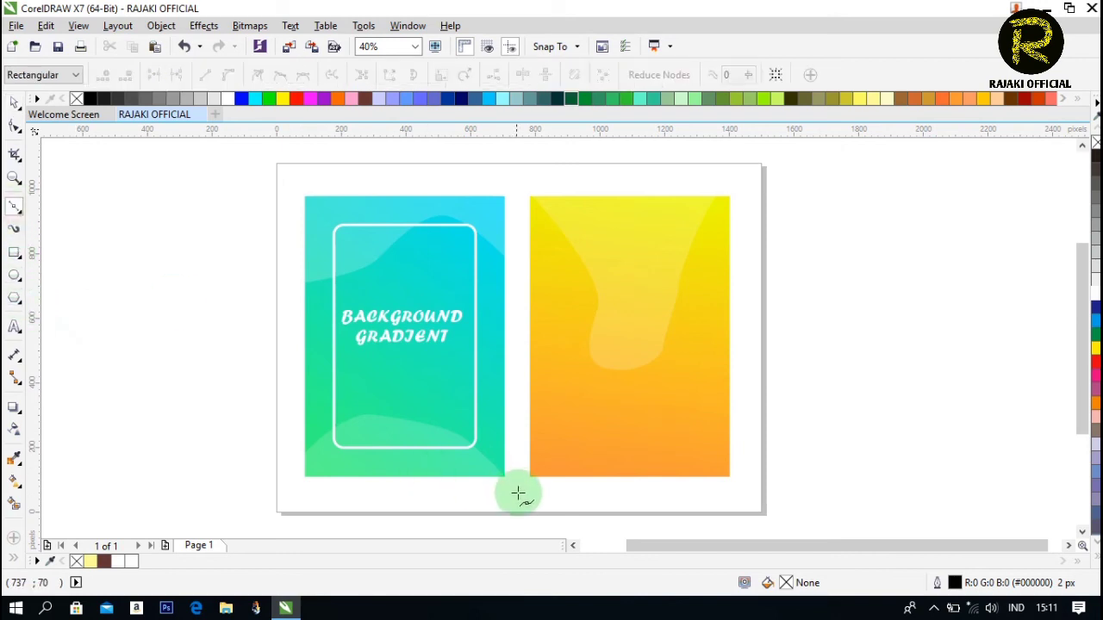
{"action": "left_click", "coordinate": [526, 497]}
{"action": "double_click", "coordinate": [564, 442]}
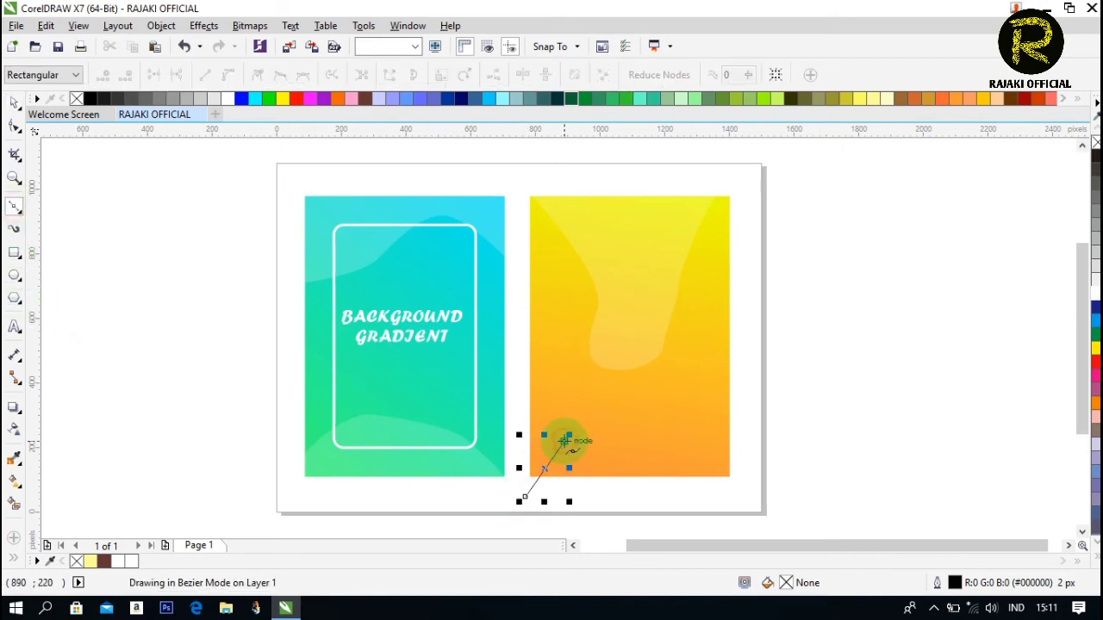
{"action": "left_click", "coordinate": [577, 497]}
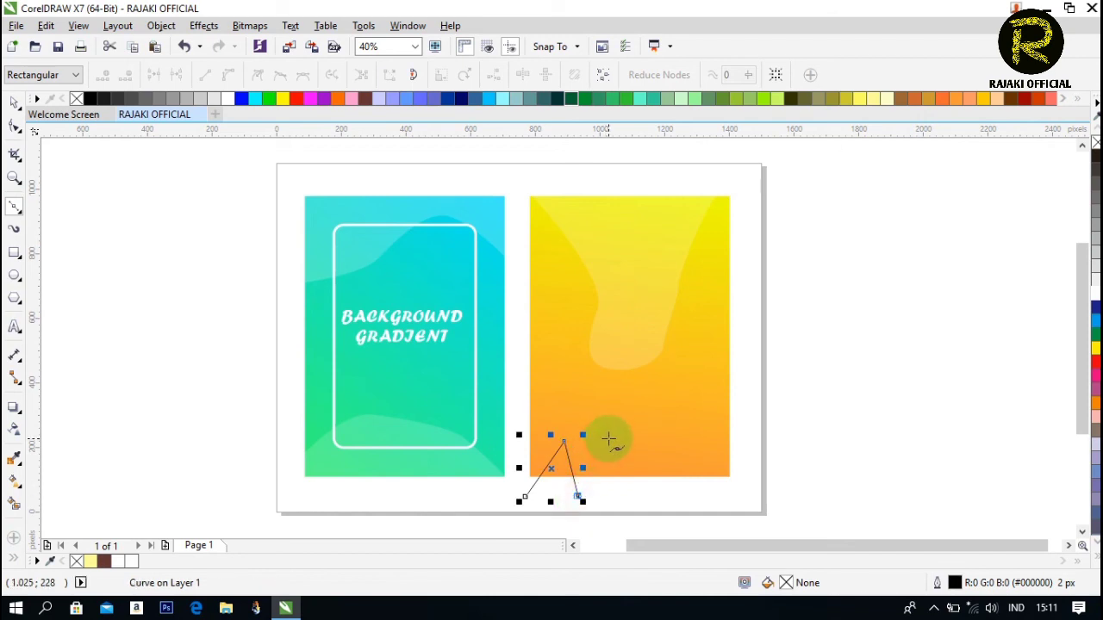
{"action": "double_click", "coordinate": [598, 405]}
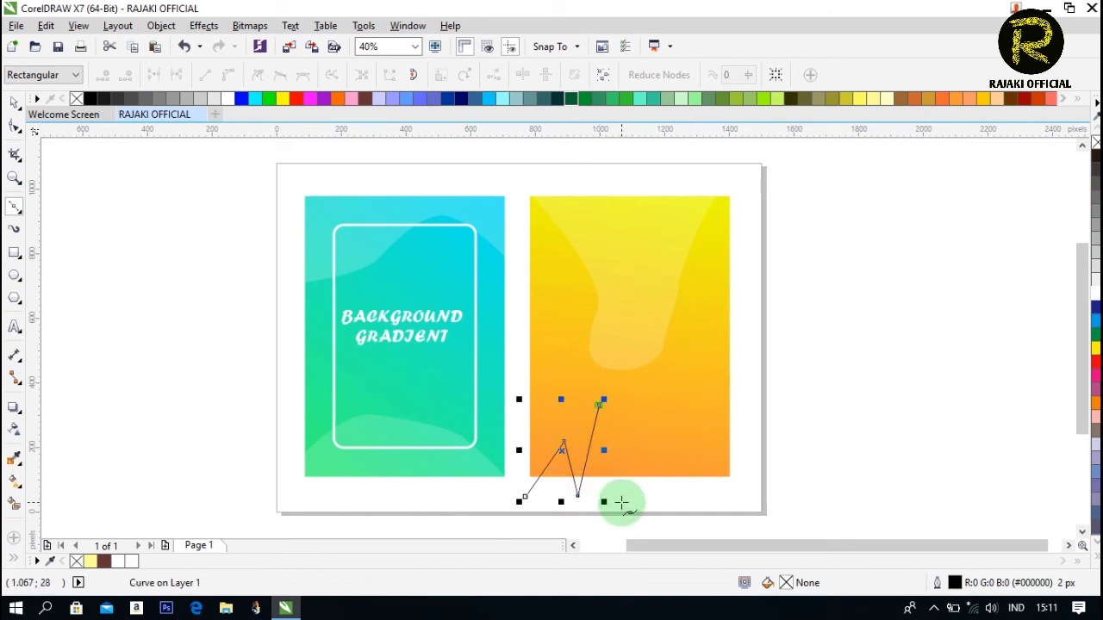
{"action": "left_click", "coordinate": [620, 502]}
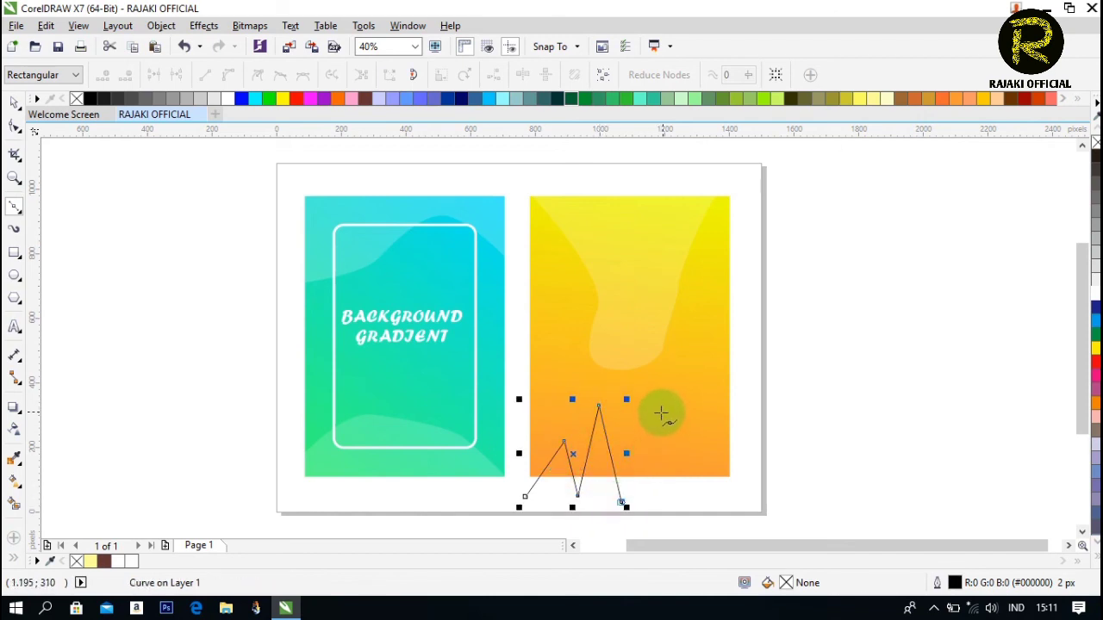
{"action": "double_click", "coordinate": [649, 440]}
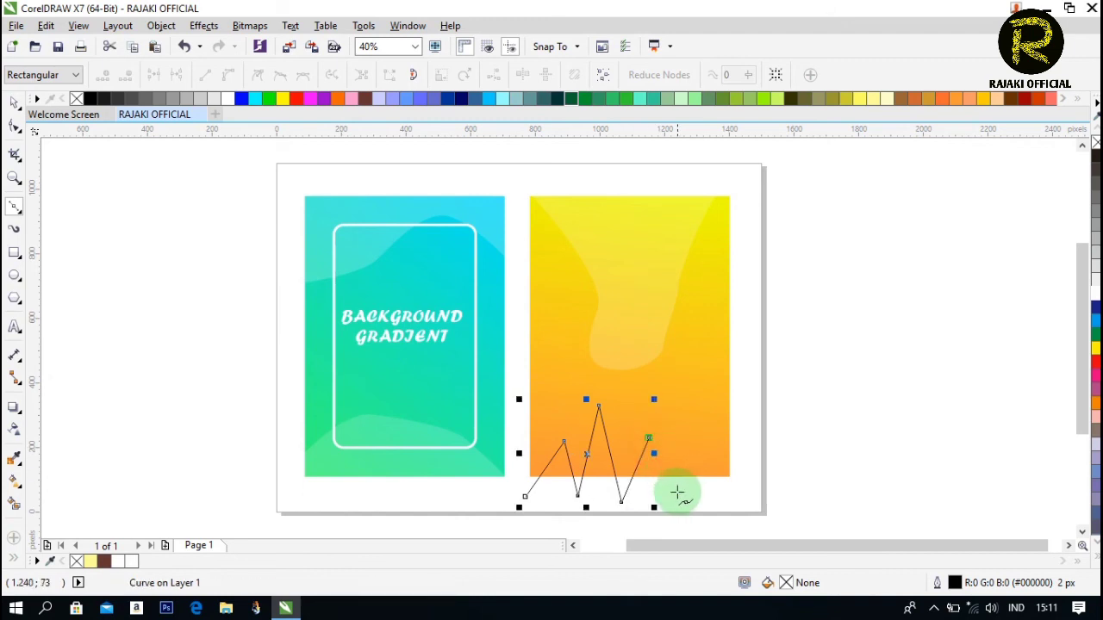
{"action": "left_click", "coordinate": [676, 491]}
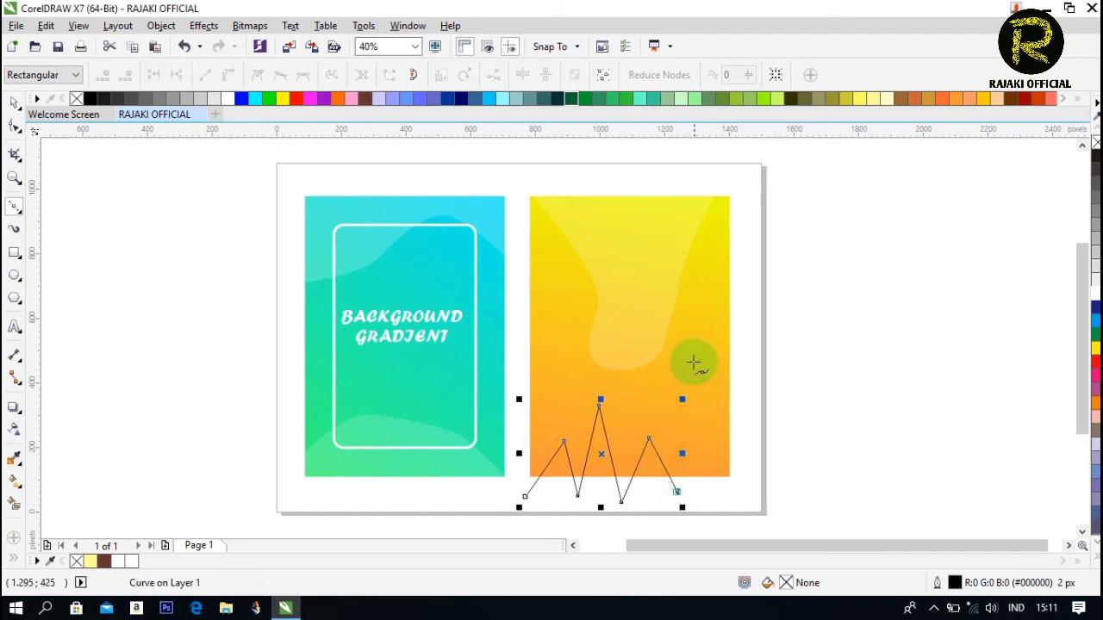
{"action": "left_click", "coordinate": [698, 359]}
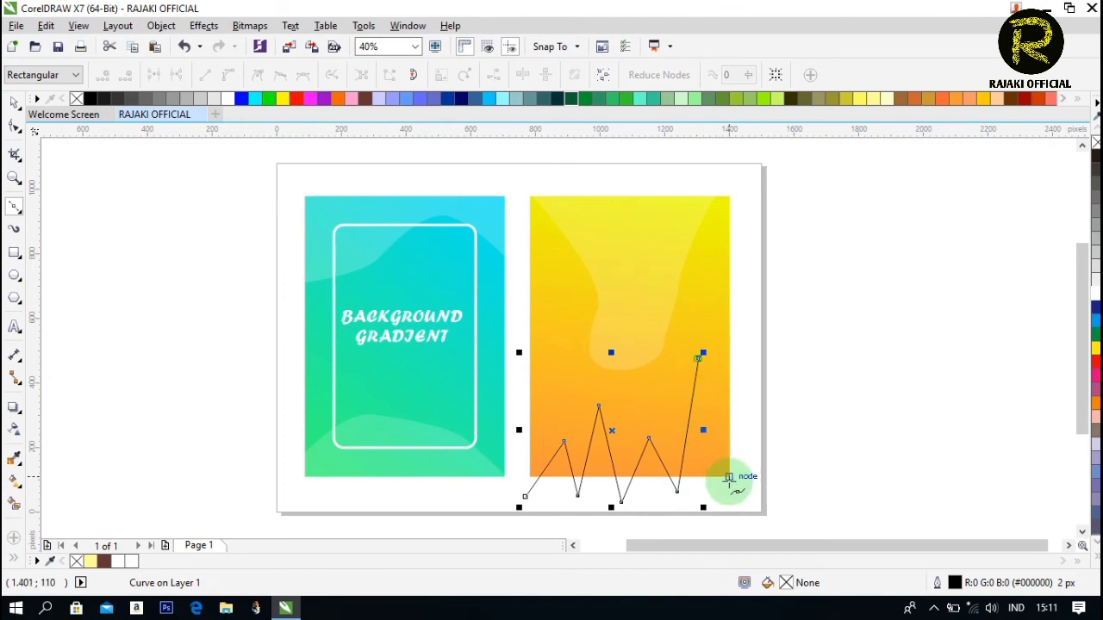
{"action": "left_click", "coordinate": [734, 488]}
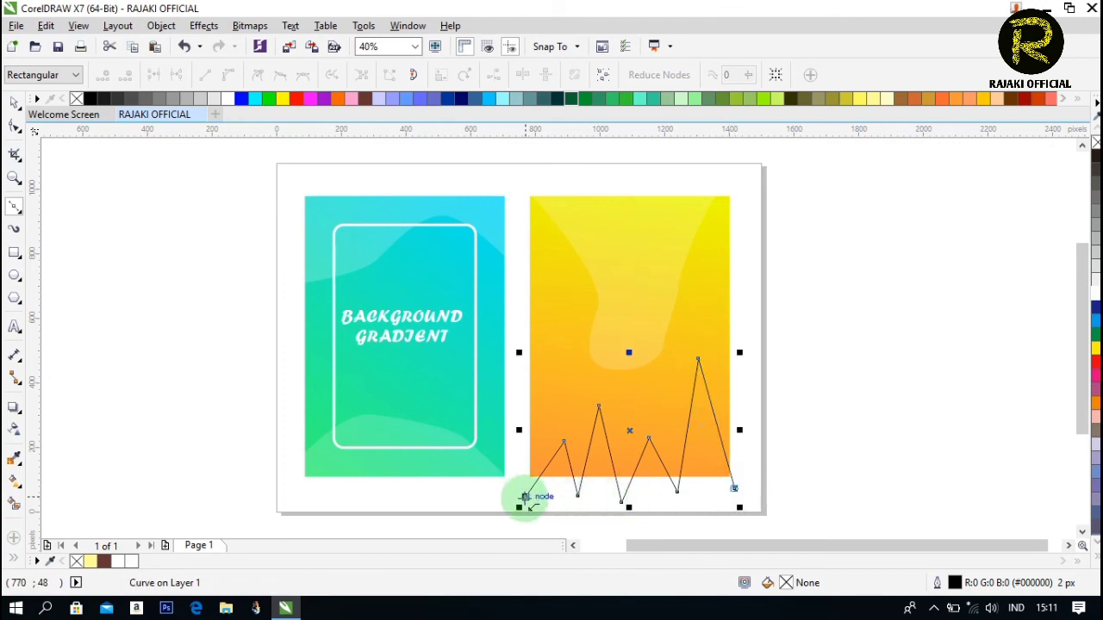
{"action": "left_click", "coordinate": [525, 497]}
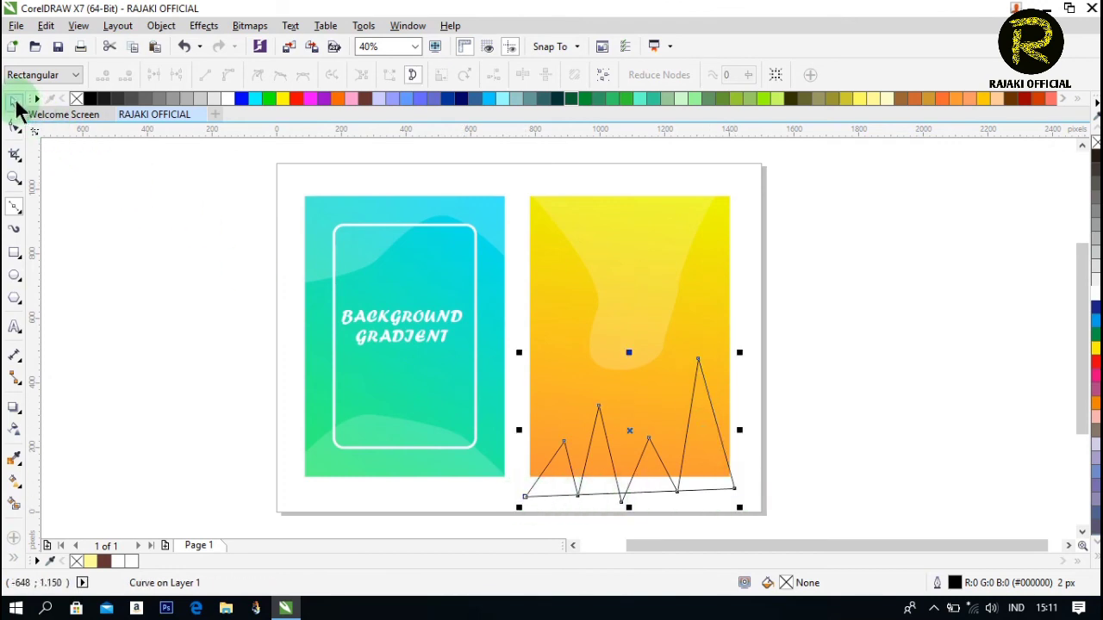
Intersect the zigzag curve with the orange-yellow panel and delete the original zigzag
{"action": "left_click", "coordinate": [15, 102]}
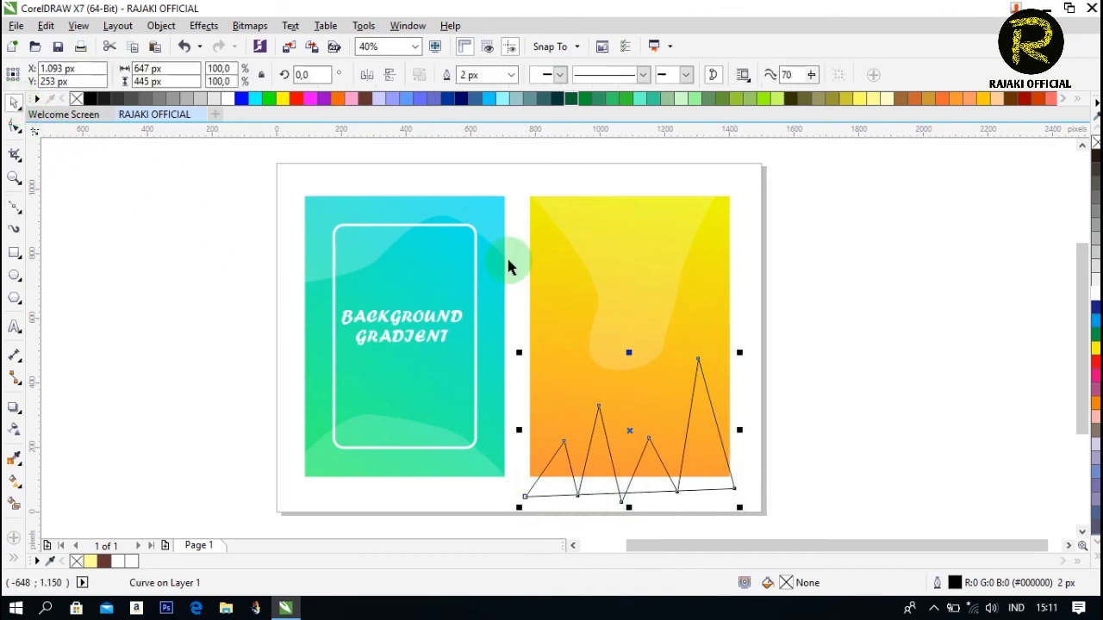
{"action": "left_click", "coordinate": [700, 317], "text": "shift"}
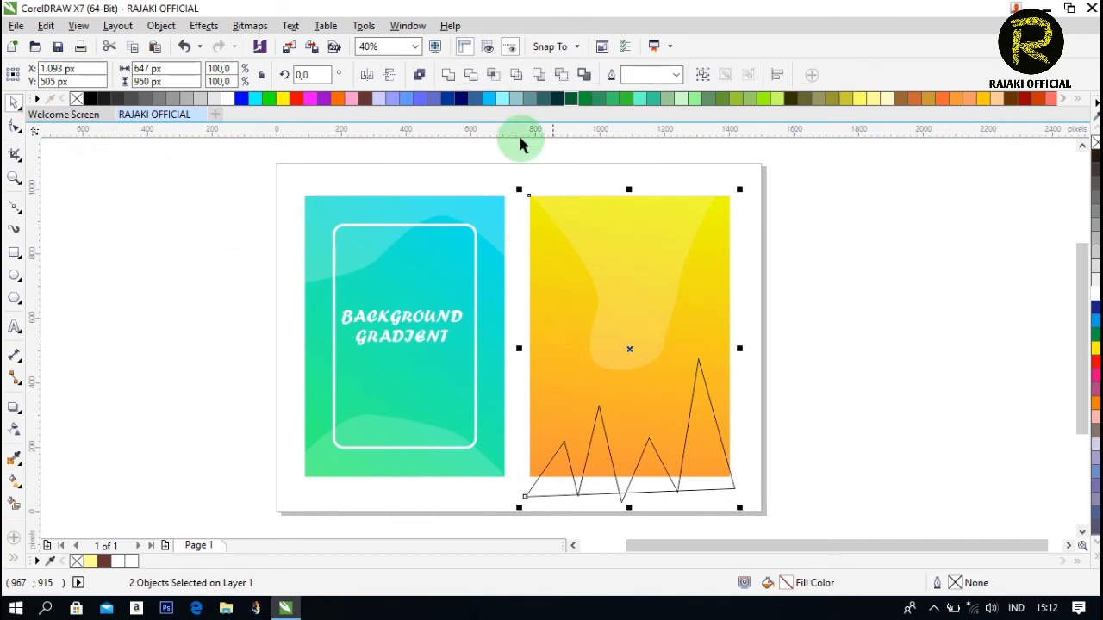
{"action": "left_click", "coordinate": [493, 75]}
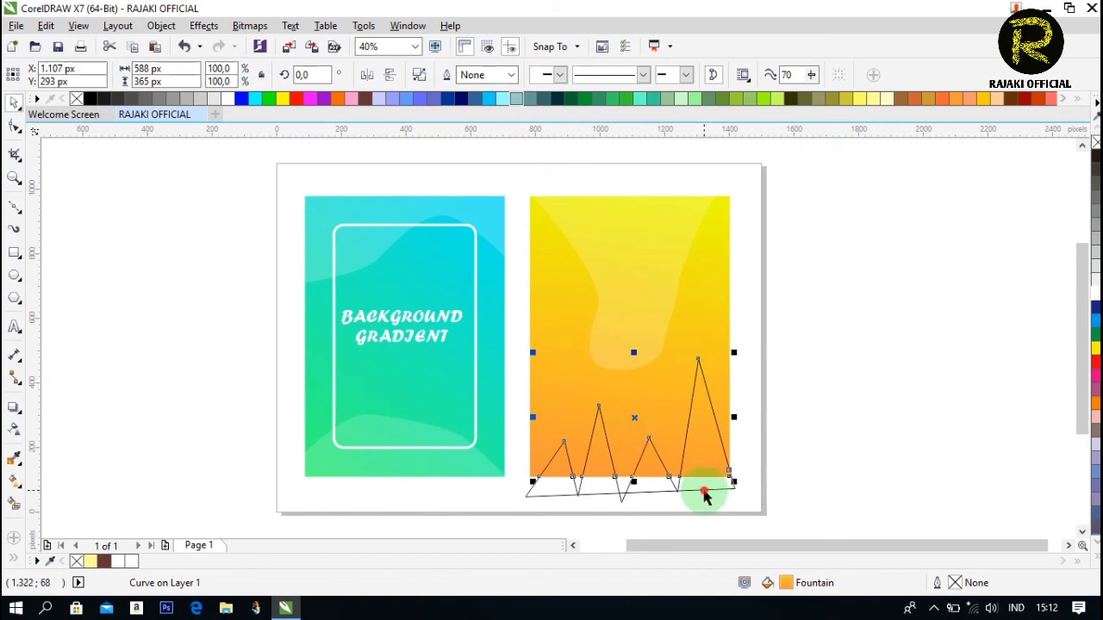
{"action": "left_click", "coordinate": [703, 493]}
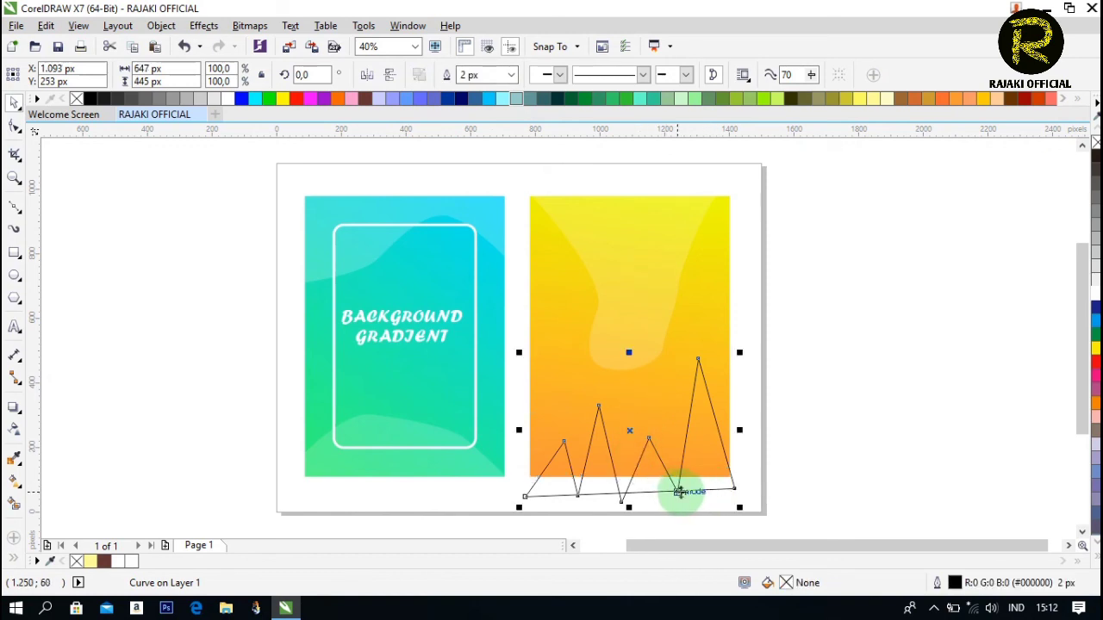
{"action": "left_click_drag", "start_coordinate": [679, 491], "coordinate": [922, 468]}
{"action": "key", "text": "Delete"}
Select the intersected four-peak shape at the orange-yellow panel's lower edge and fill it with white
{"action": "left_click", "coordinate": [643, 432]}
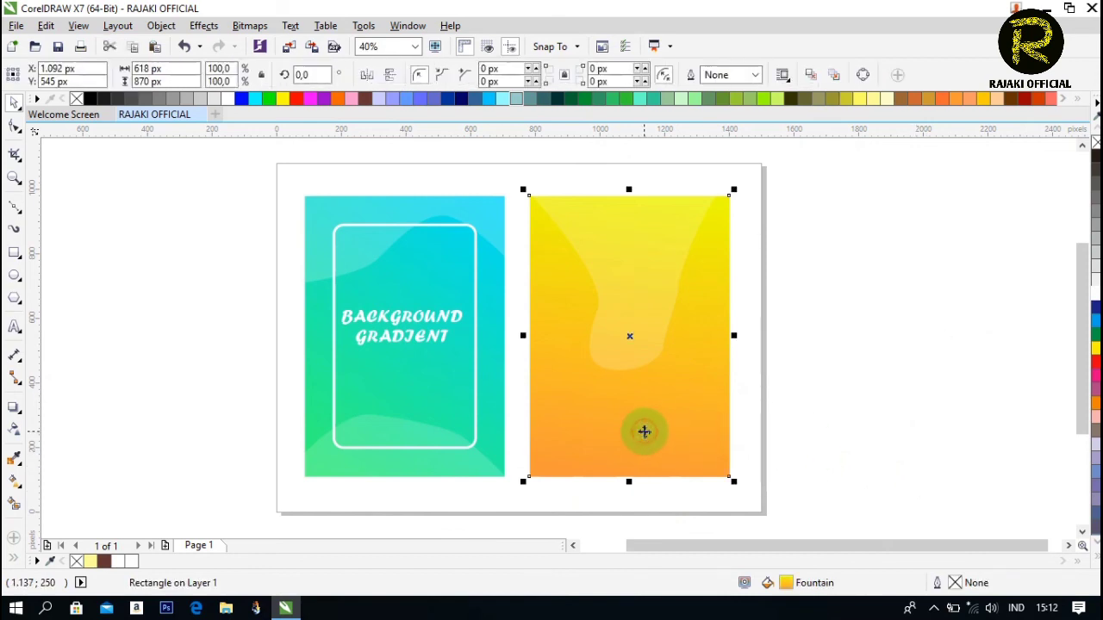
{"action": "left_click", "coordinate": [825, 458]}
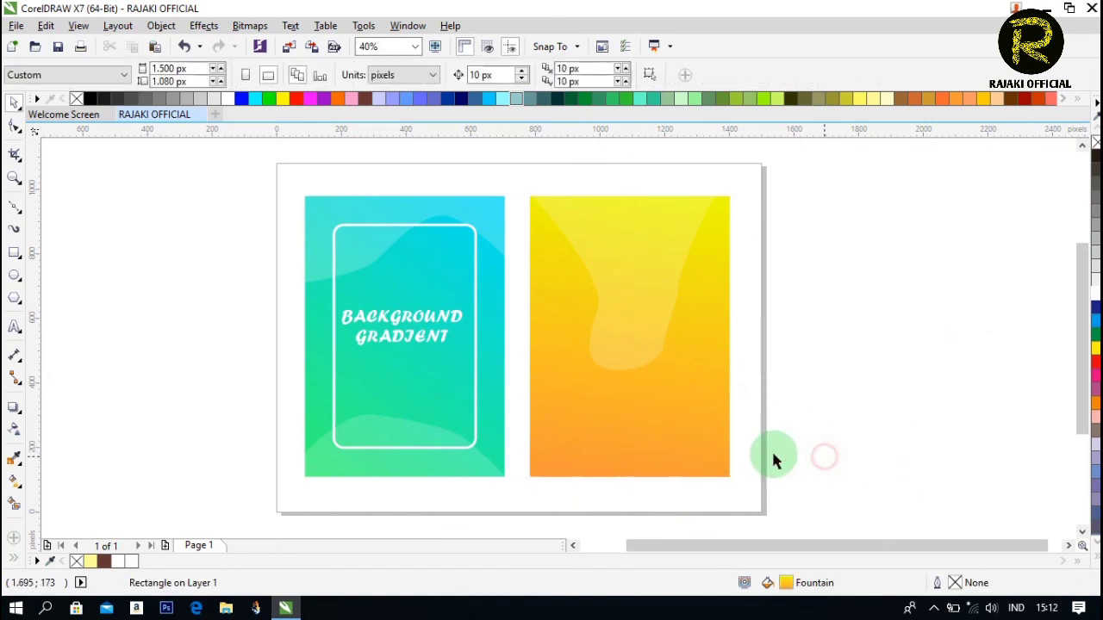
{"action": "left_click", "coordinate": [612, 452]}
{"action": "left_click", "coordinate": [911, 454]}
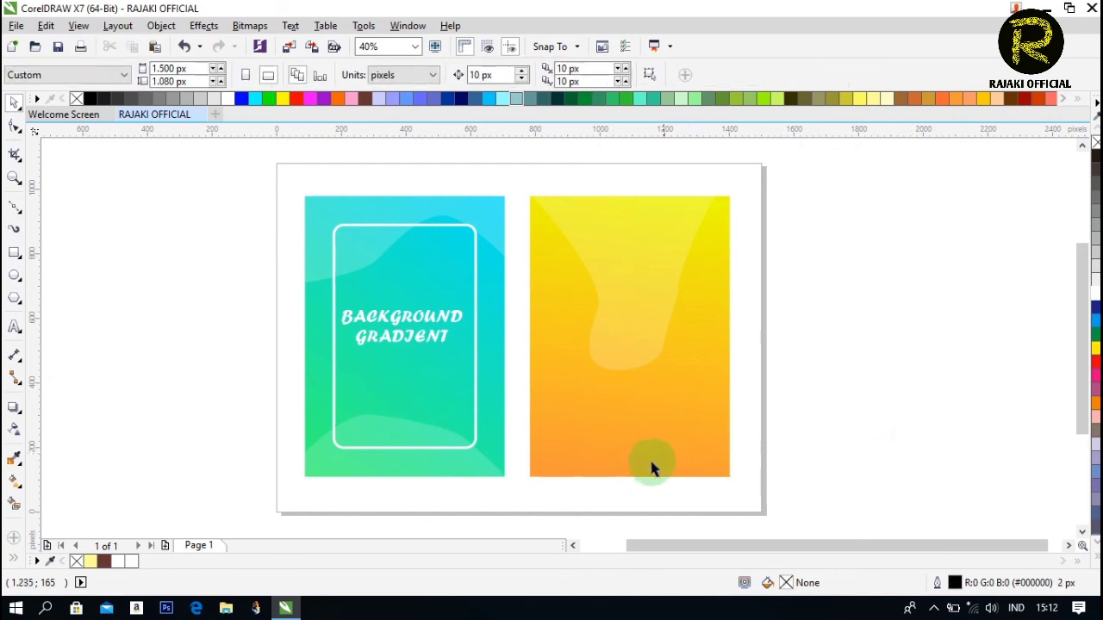
{"action": "left_click", "coordinate": [627, 473]}
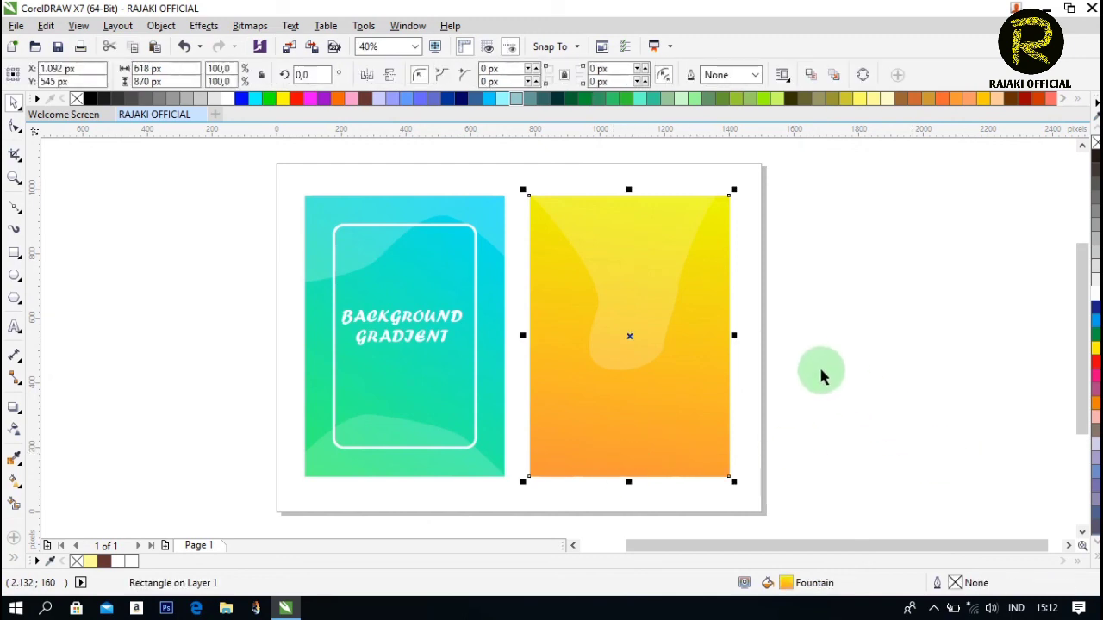
{"action": "left_click_drag", "start_coordinate": [810, 353], "coordinate": [515, 514]}
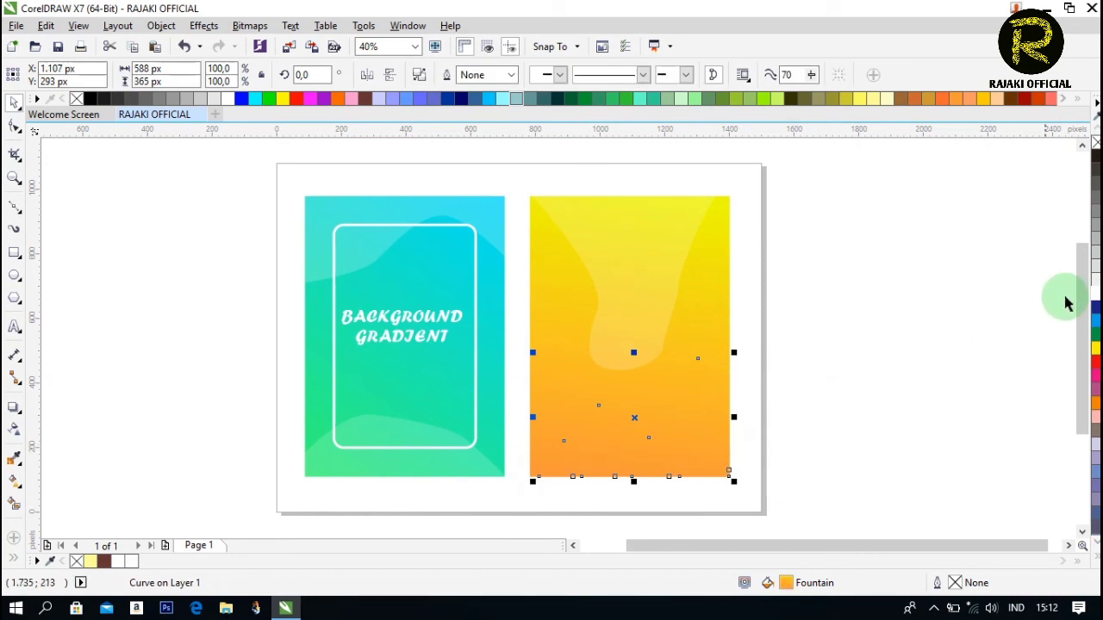
{"action": "left_click", "coordinate": [1095, 295]}
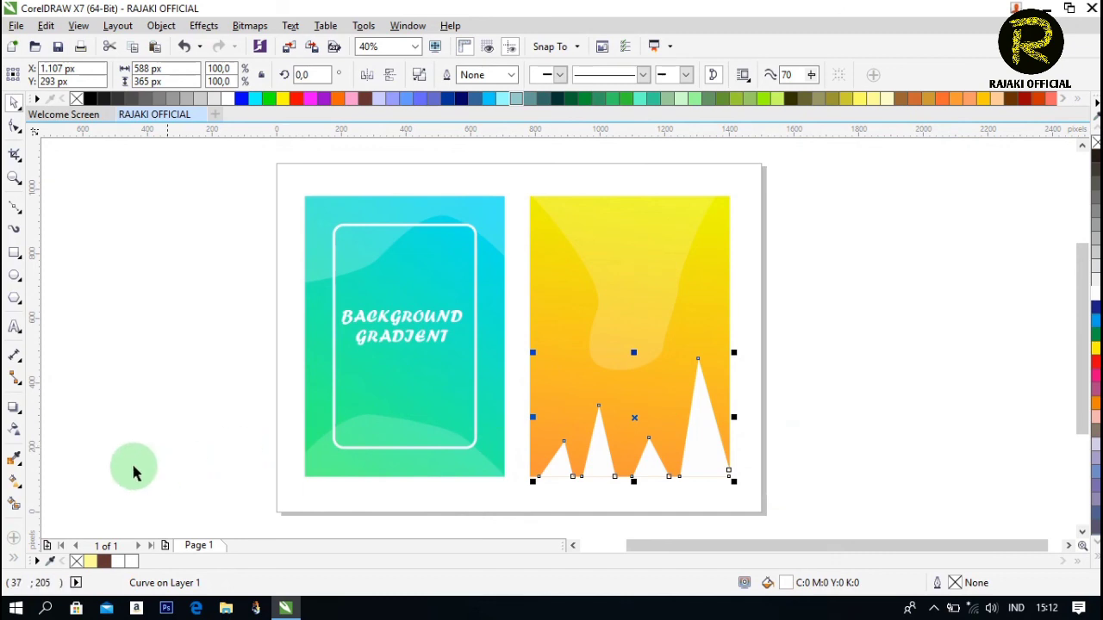
Give the white peaks a uniform transparency of 80 and deselect them
{"action": "left_click", "coordinate": [14, 428]}
{"action": "left_click_drag", "start_coordinate": [596, 499], "coordinate": [659, 499]}
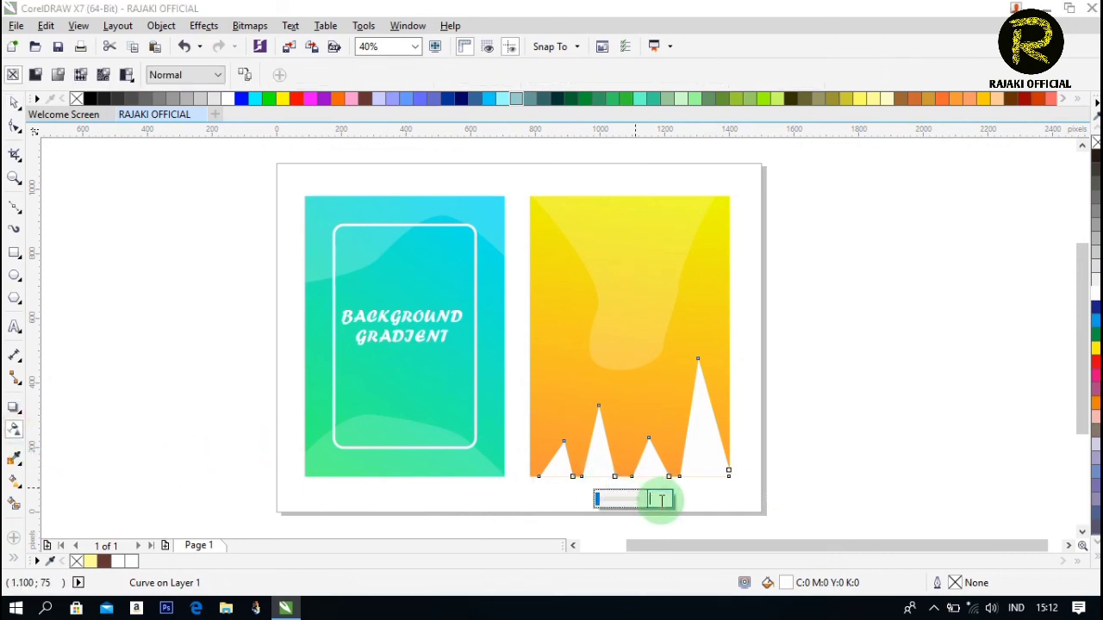
{"action": "type", "text": "80"}
{"action": "left_click", "coordinate": [659, 500]}
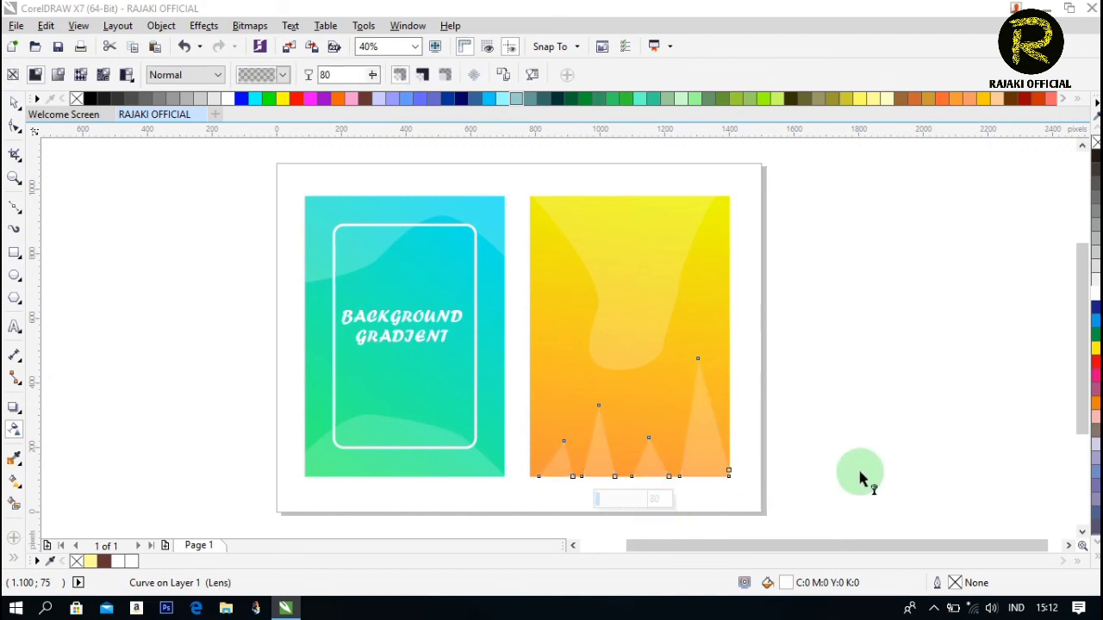
{"action": "left_click", "coordinate": [17, 102]}
{"action": "left_click", "coordinate": [108, 325]}
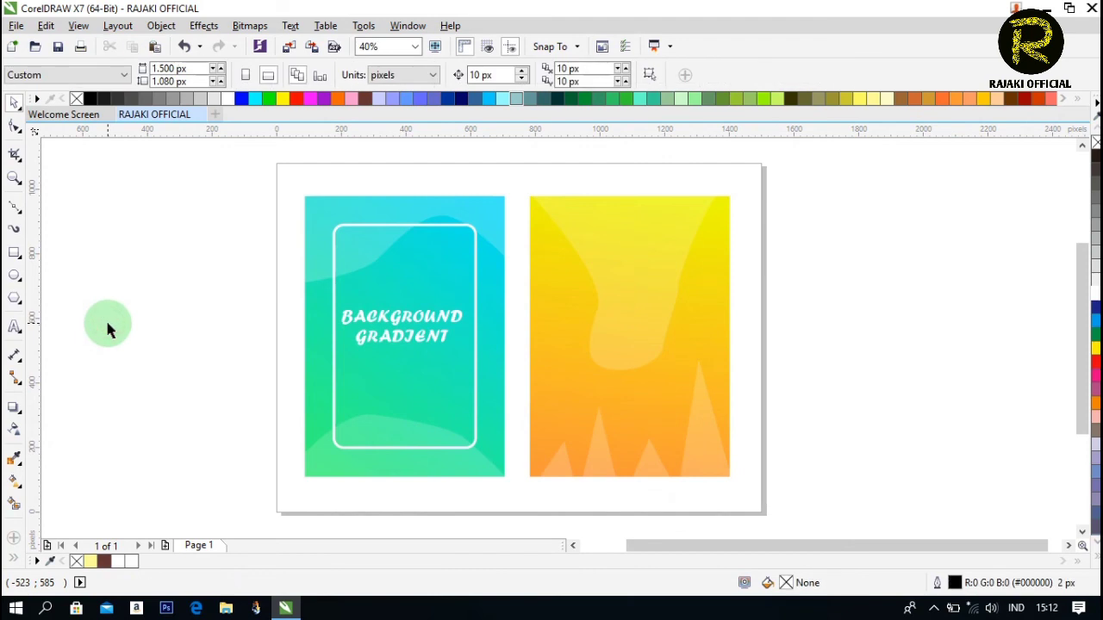
Copy the rounded white frame and the BACKGROUND GRADIENT text from the cyan-green panel onto the middle of the orange-yellow panel
{"action": "left_click", "coordinate": [336, 237]}
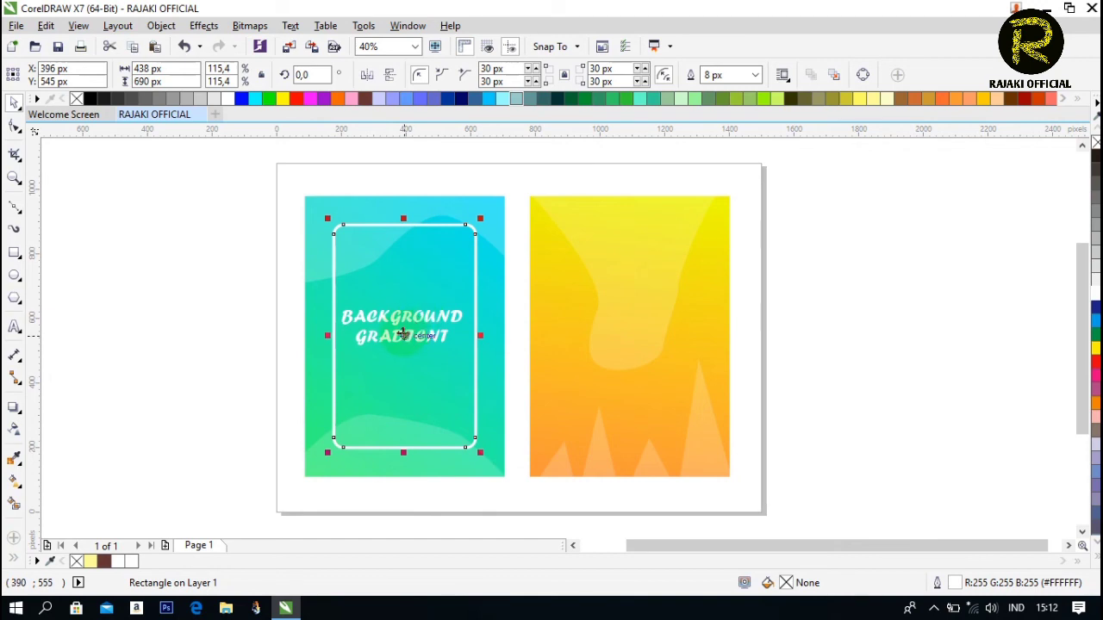
{"action": "left_click_drag", "start_coordinate": [403, 333], "coordinate": [629, 335]}
{"action": "left_click", "coordinate": [431, 319]}
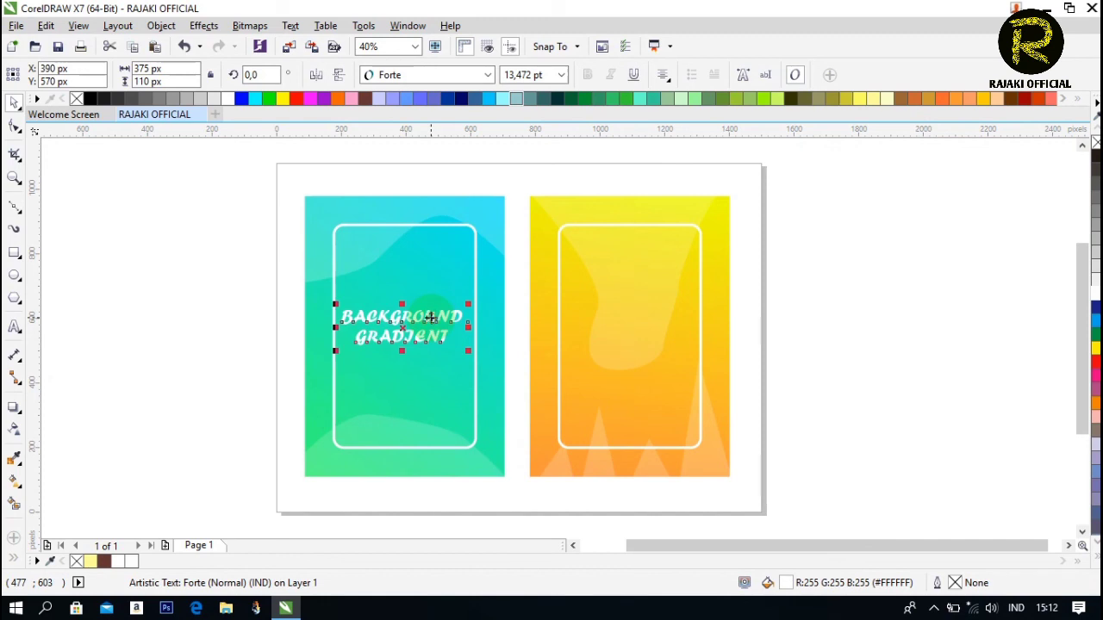
{"action": "left_click_drag", "start_coordinate": [403, 323], "coordinate": [631, 319]}
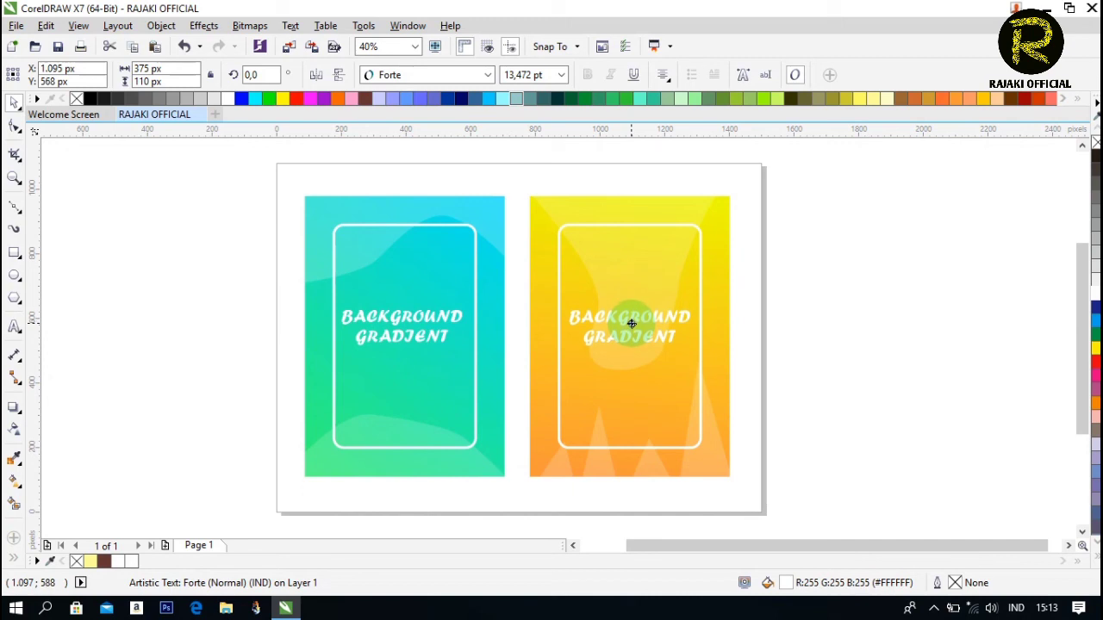
{"action": "left_click_drag", "start_coordinate": [631, 323], "coordinate": [631, 322]}
{"action": "left_click", "coordinate": [935, 346]}
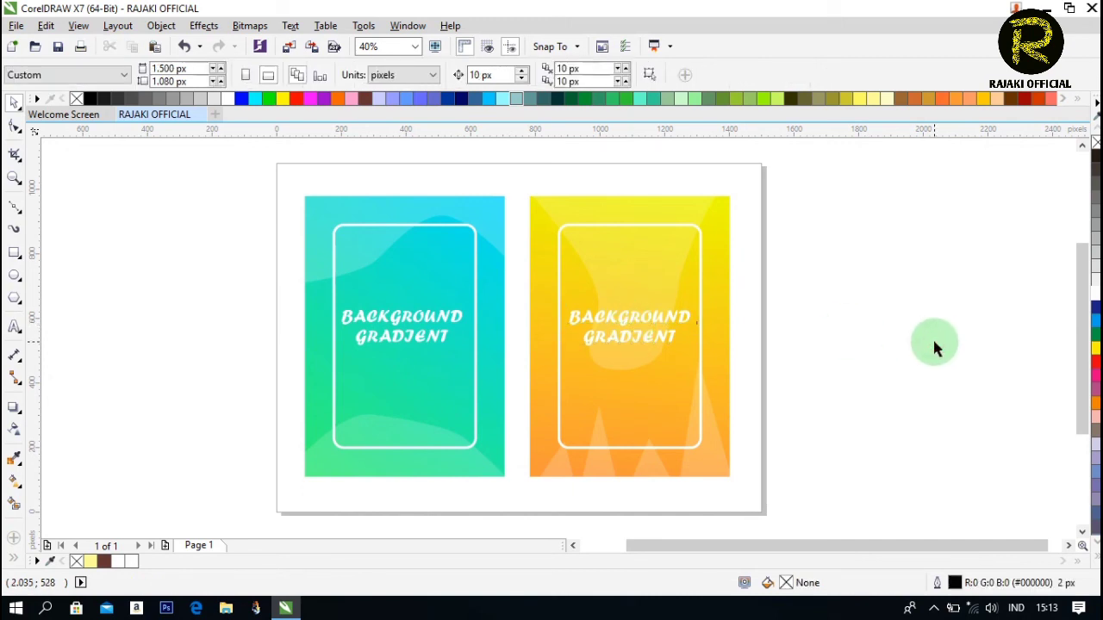